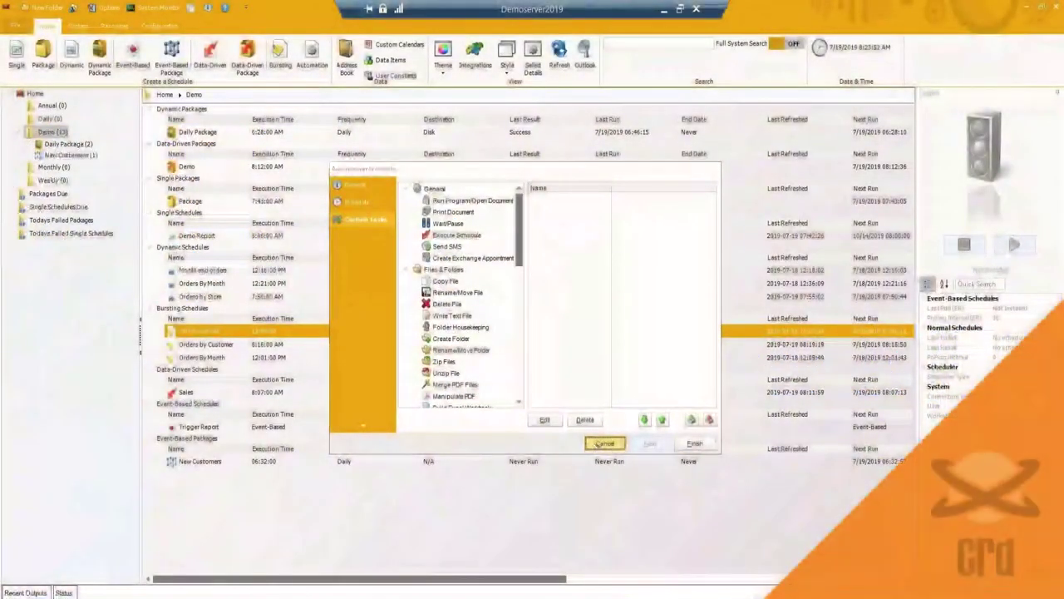
# Step: Cancel the Automation Schedule wizard without creating the schedule
pyautogui.click(606, 377)
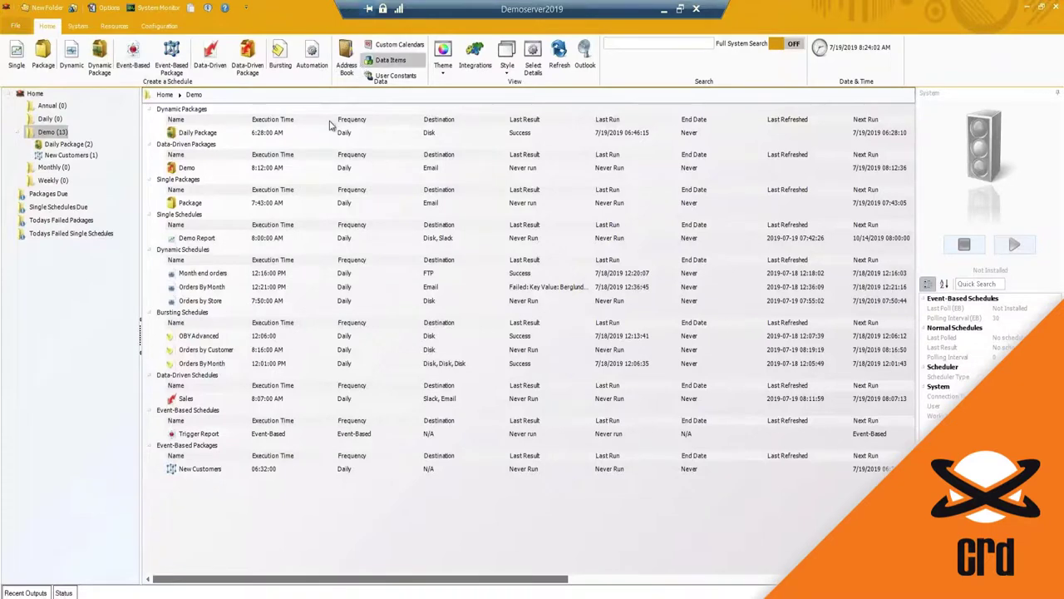
# Step: Add a new Address Book contact with the contact's name and e-mail address
pyautogui.click(346, 58)
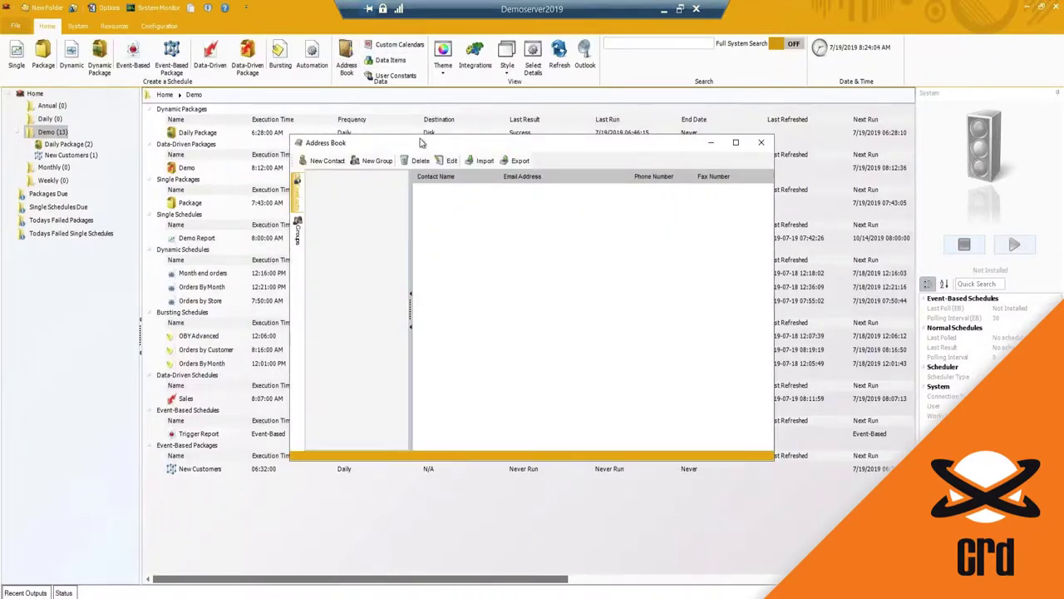
pyautogui.moveTo(405, 140); pyautogui.dragTo(392, 134)
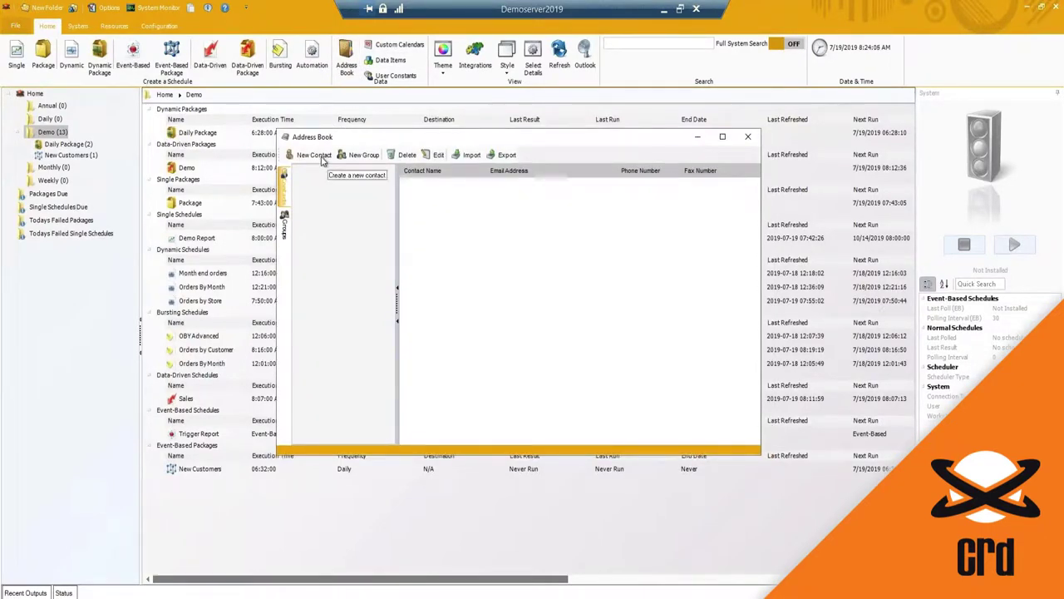
pyautogui.click(321, 158)
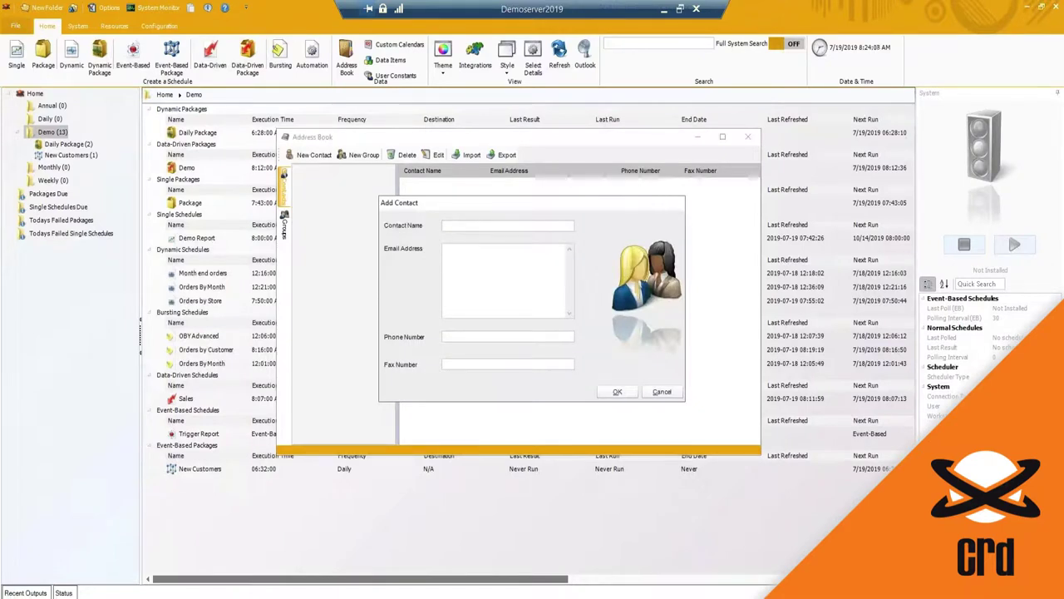
pyautogui.click(662, 392)
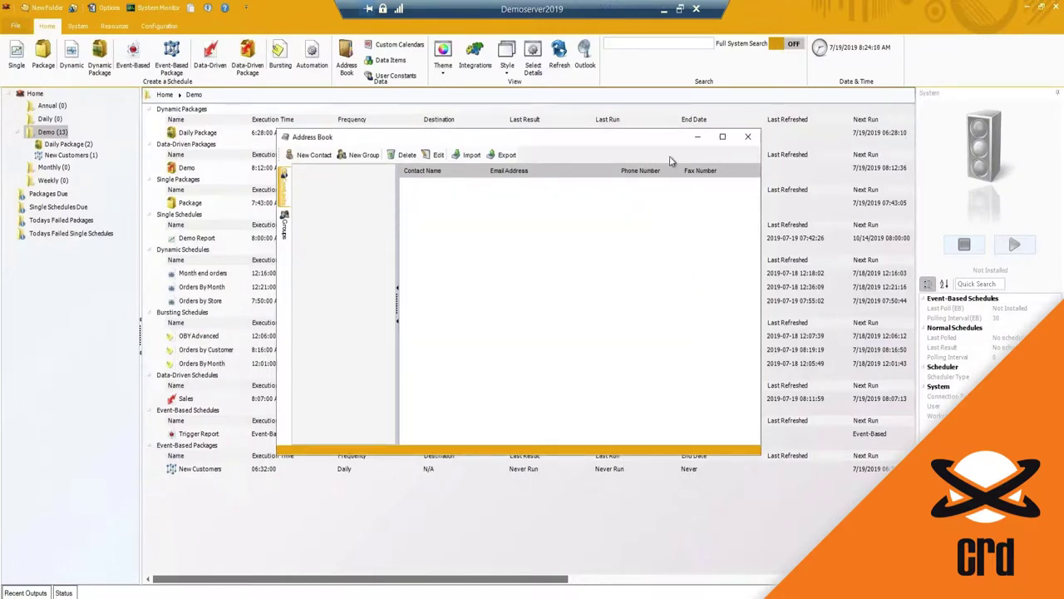
pyautogui.click(312, 158)
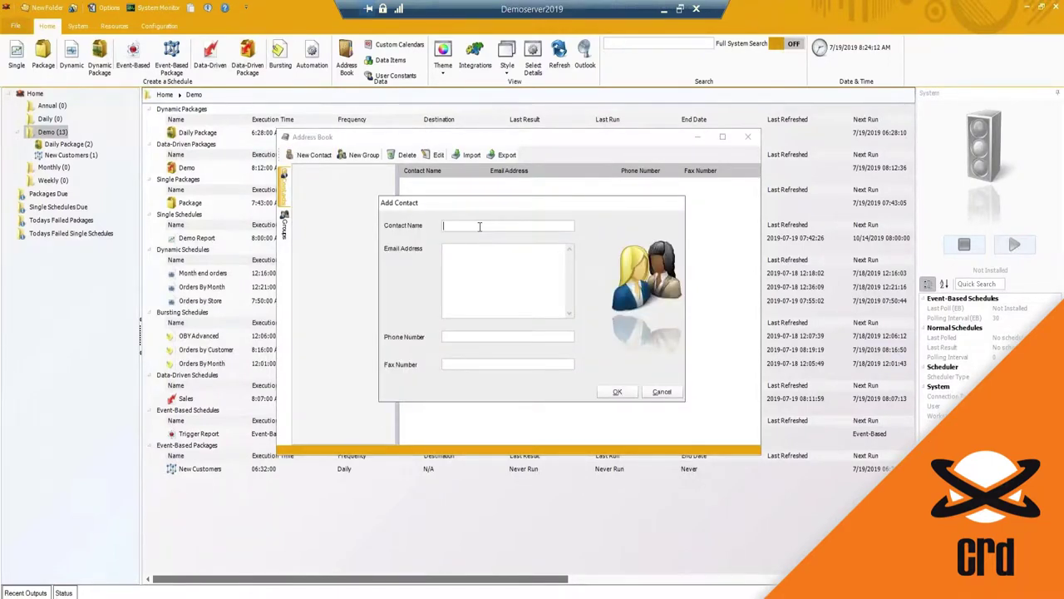
pyautogui.write('Sarah')
pyautogui.press('Tab')
pyautogui.click(617, 392)
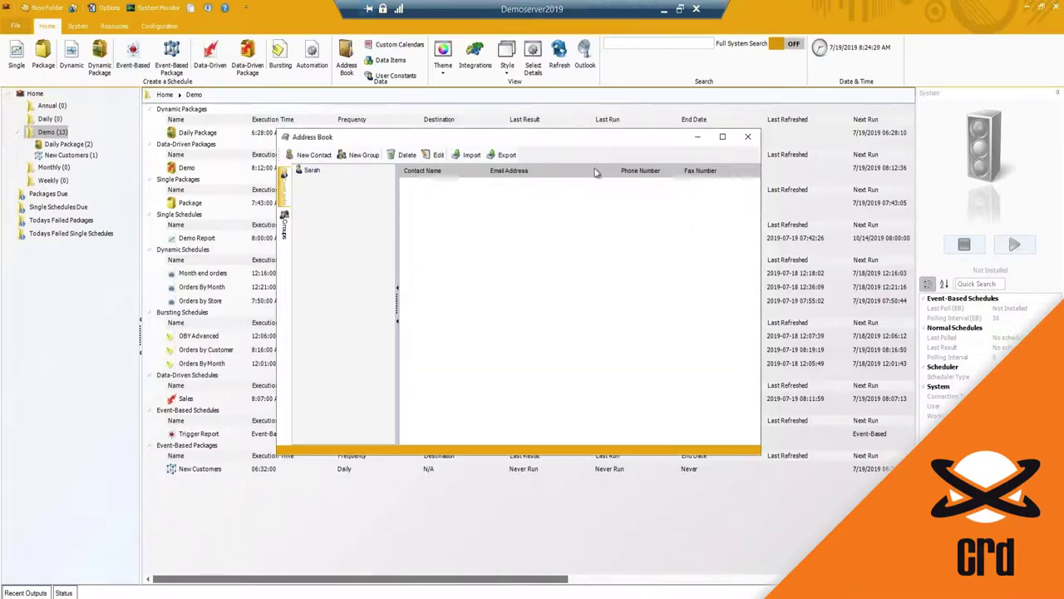
# Step: Create a Sales group containing the new contact, check its members, and close the Address Book
pyautogui.click(364, 155)
pyautogui.write('Sales')
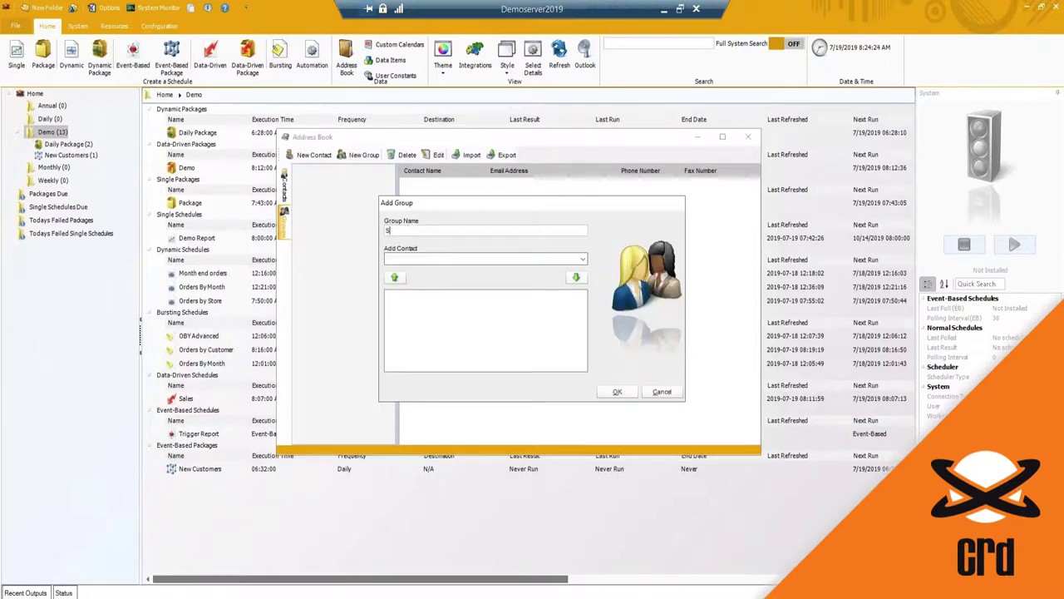
pyautogui.click(466, 258)
pyautogui.click(466, 269)
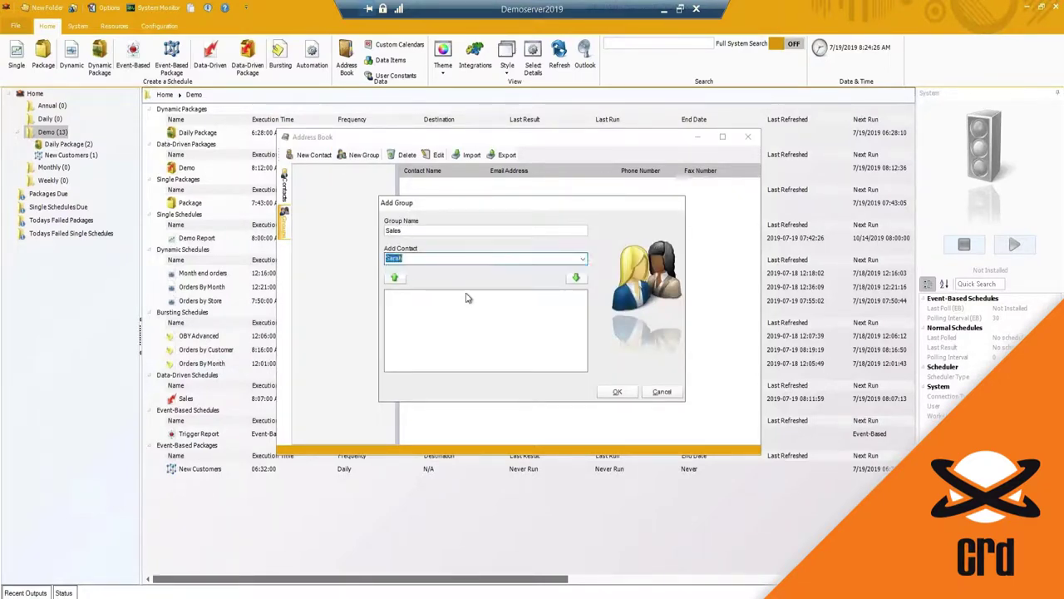
pyautogui.click(617, 391)
pyautogui.click(309, 172)
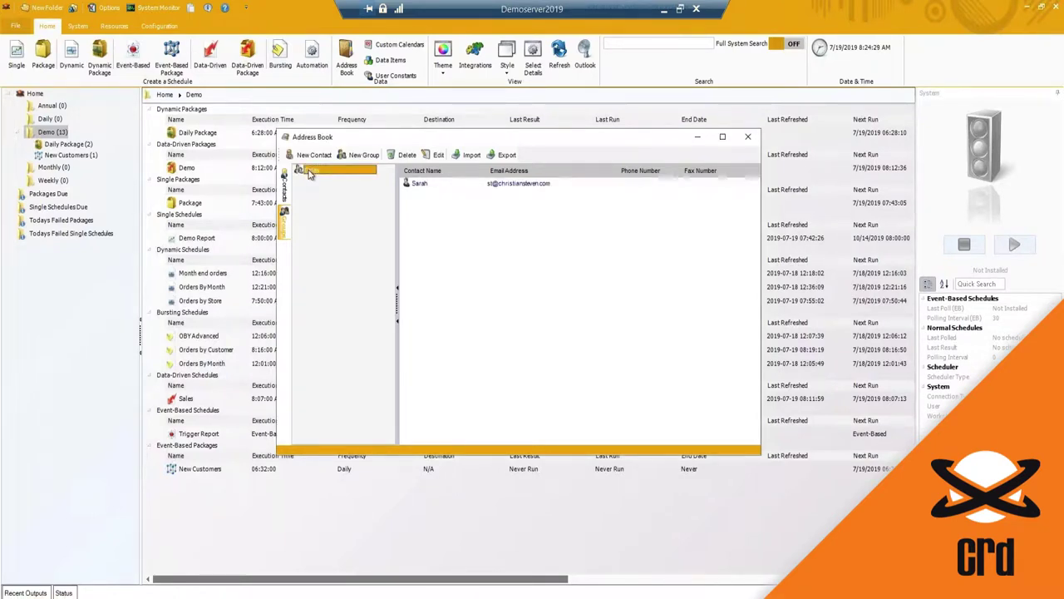
pyautogui.click(749, 139)
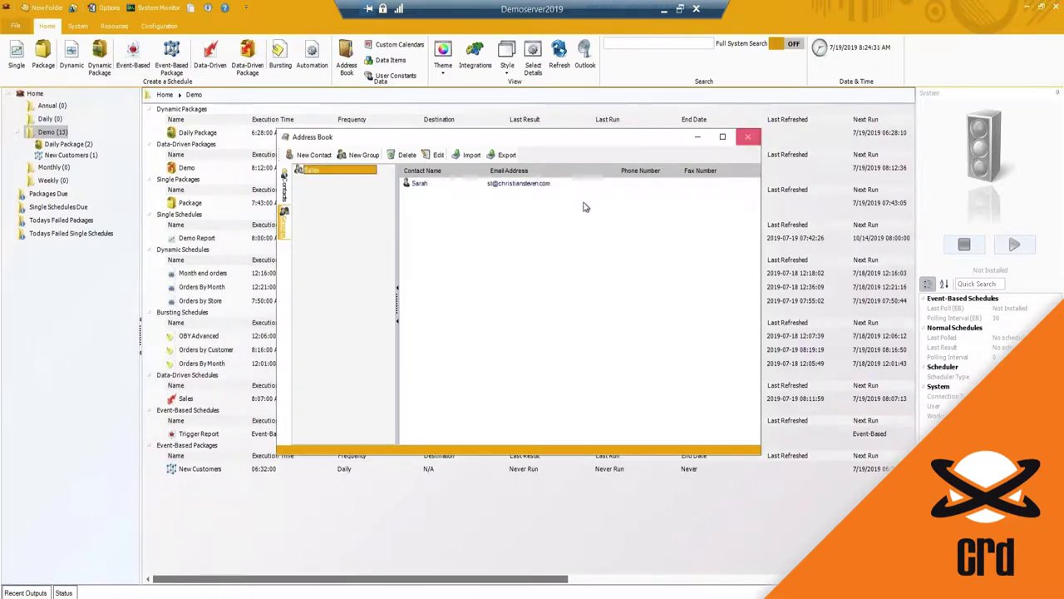
# Step: Review the Orders By Month properties: Destinations, Exception Handling, Bursting Mode and Report Options, without changes
pyautogui.rightClick(199, 367)
pyautogui.click(218, 372)
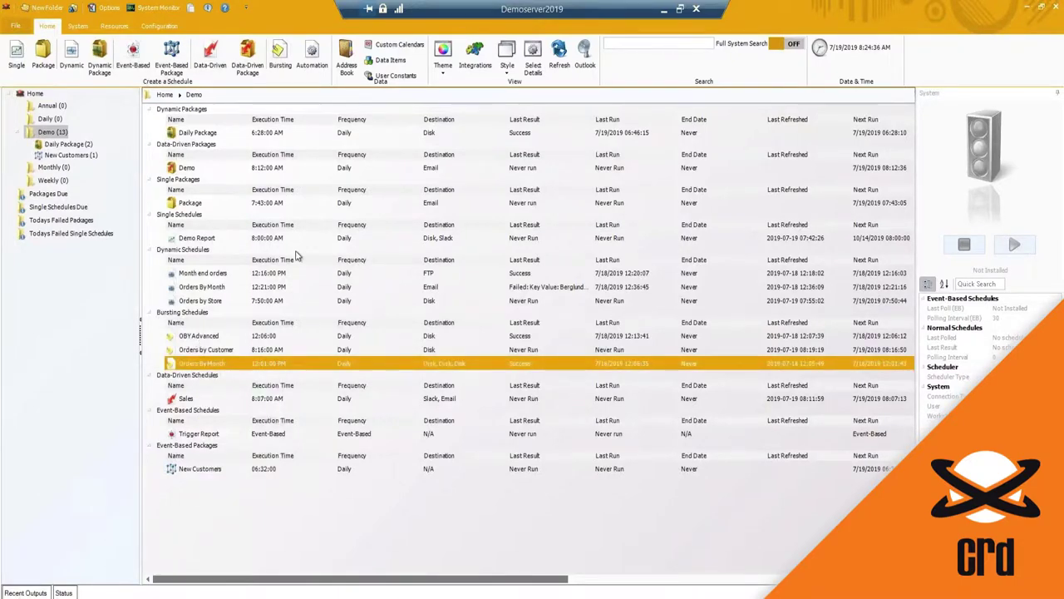
pyautogui.click(356, 260)
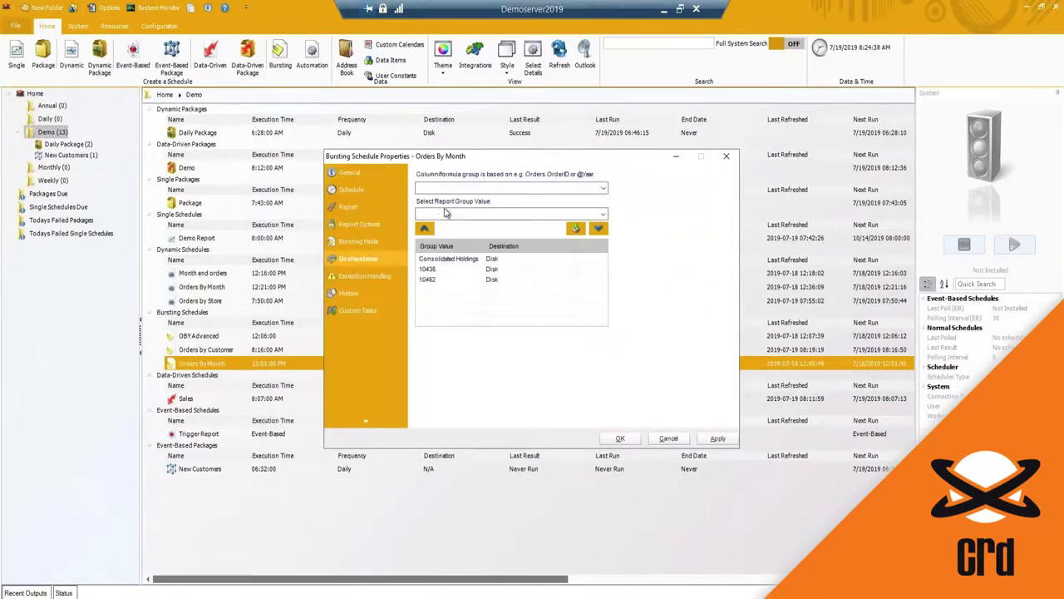
pyautogui.click(365, 274)
pyautogui.click(359, 241)
pyautogui.click(353, 225)
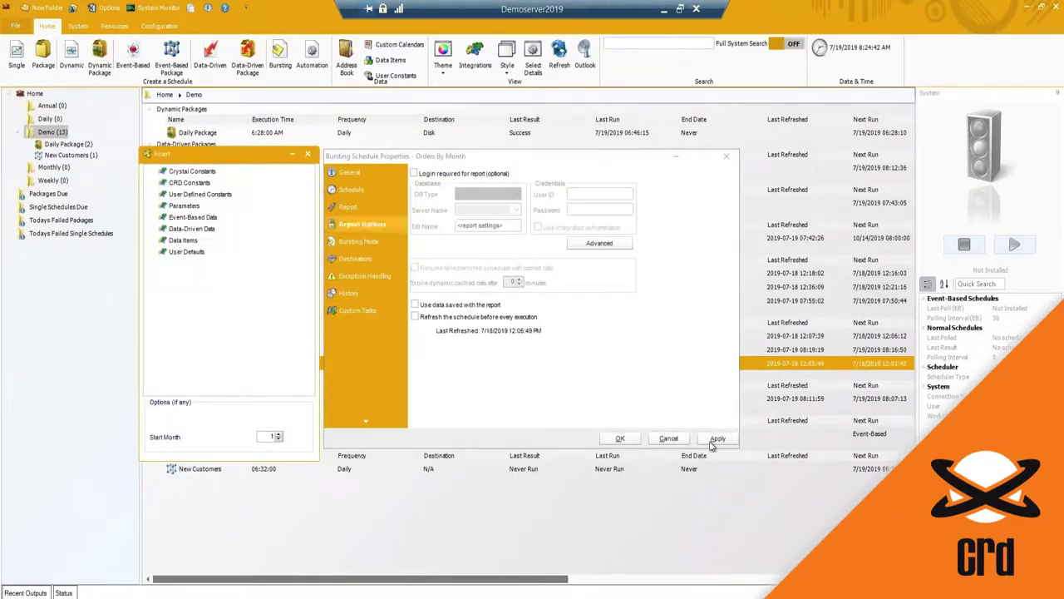
pyautogui.click(669, 438)
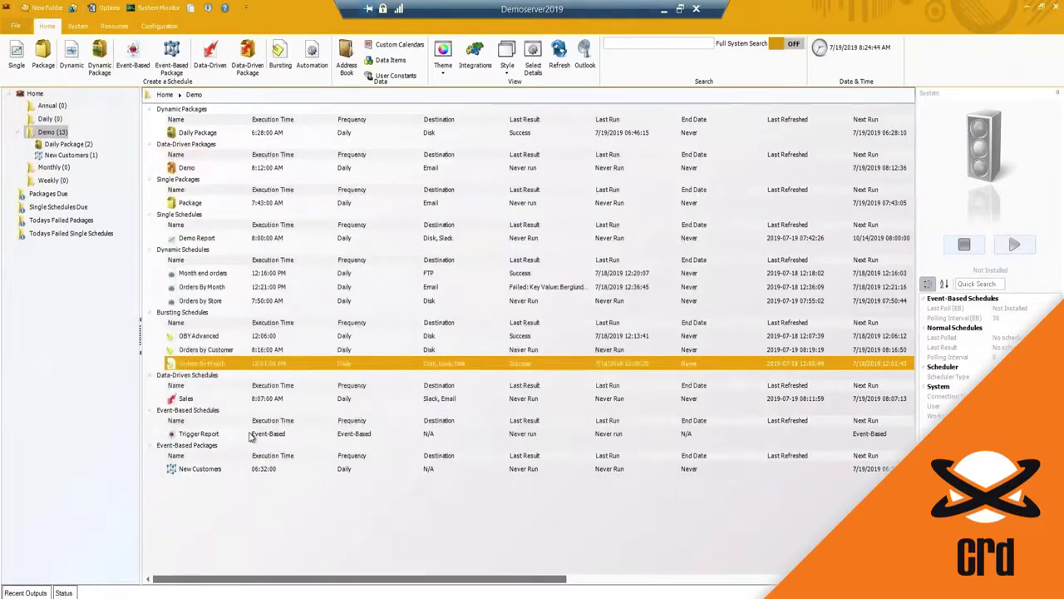
# Step: Open the Sales schedule's Email destination for editing
pyautogui.rightClick(187, 399)
pyautogui.click(219, 409)
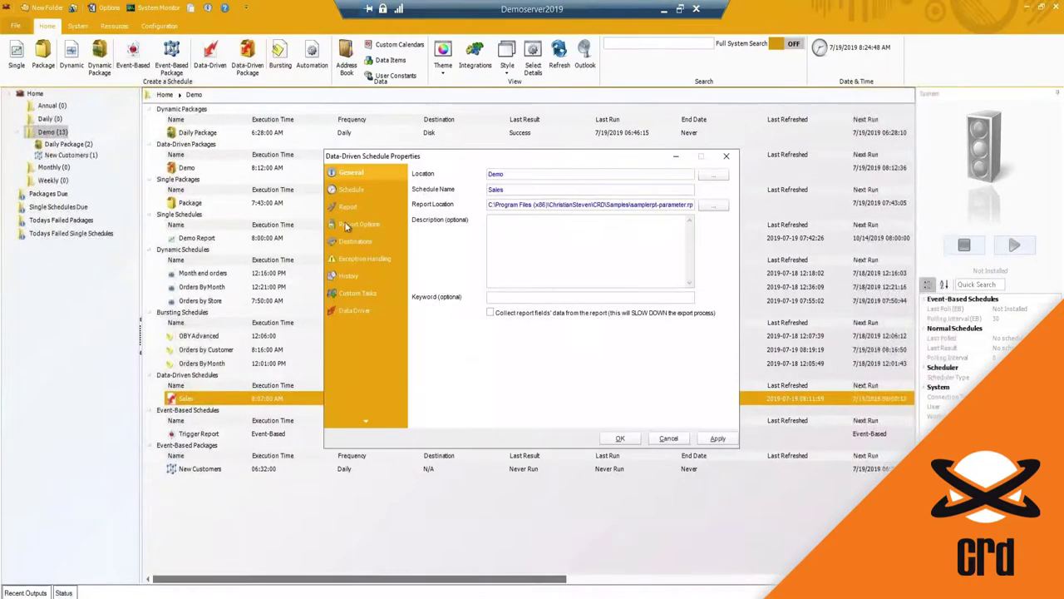
pyautogui.click(358, 241)
pyautogui.click(453, 198)
pyautogui.click(717, 188)
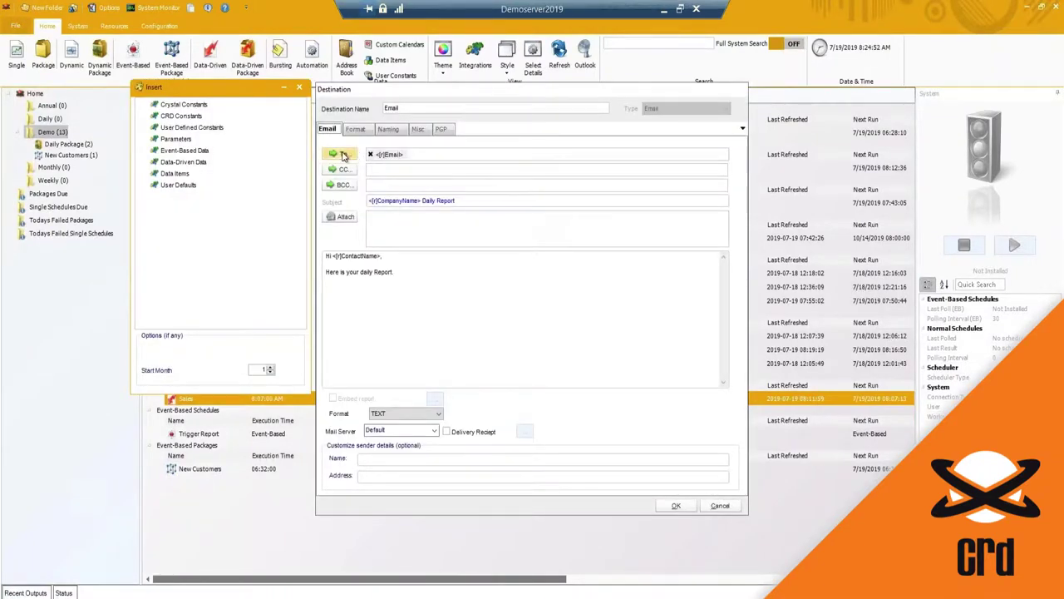
# Step: Add the CRD Address Book contact as a To recipient, then cancel both dialogs without saving
pyautogui.click(356, 154)
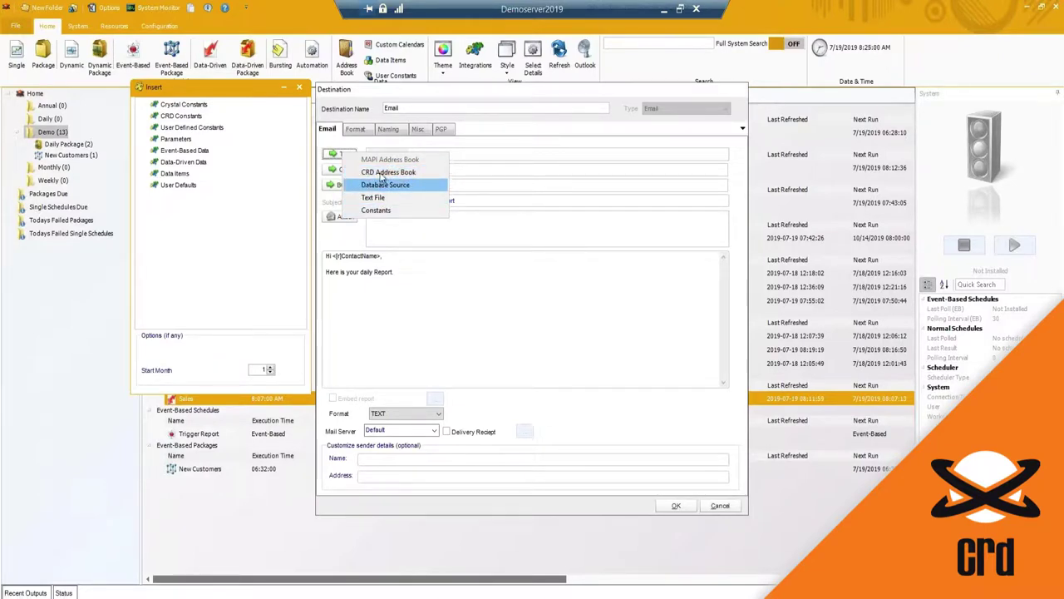
pyautogui.click(383, 173)
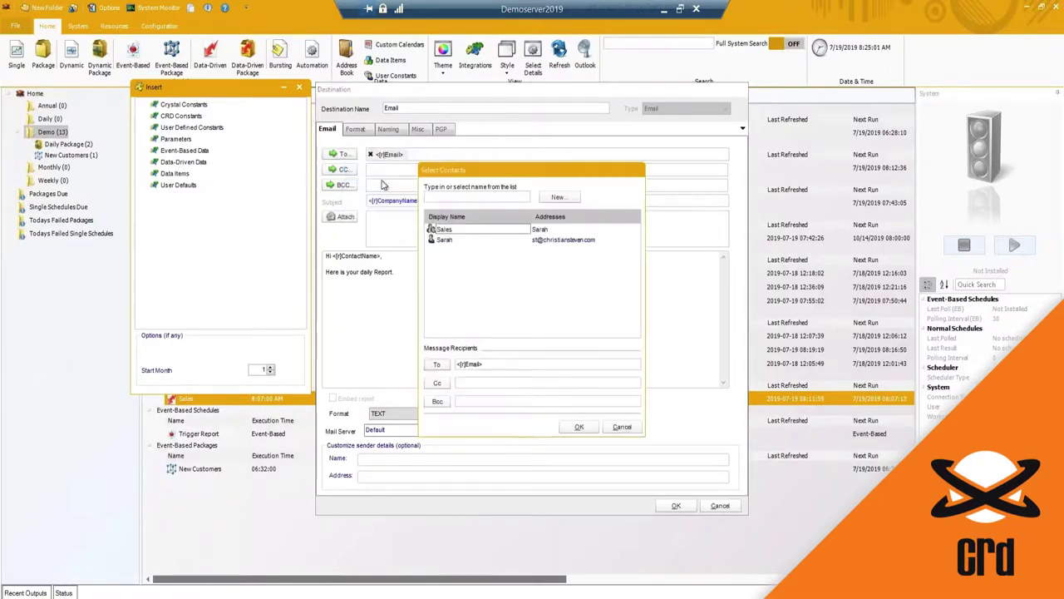
pyautogui.click(441, 239)
pyautogui.press('Return')
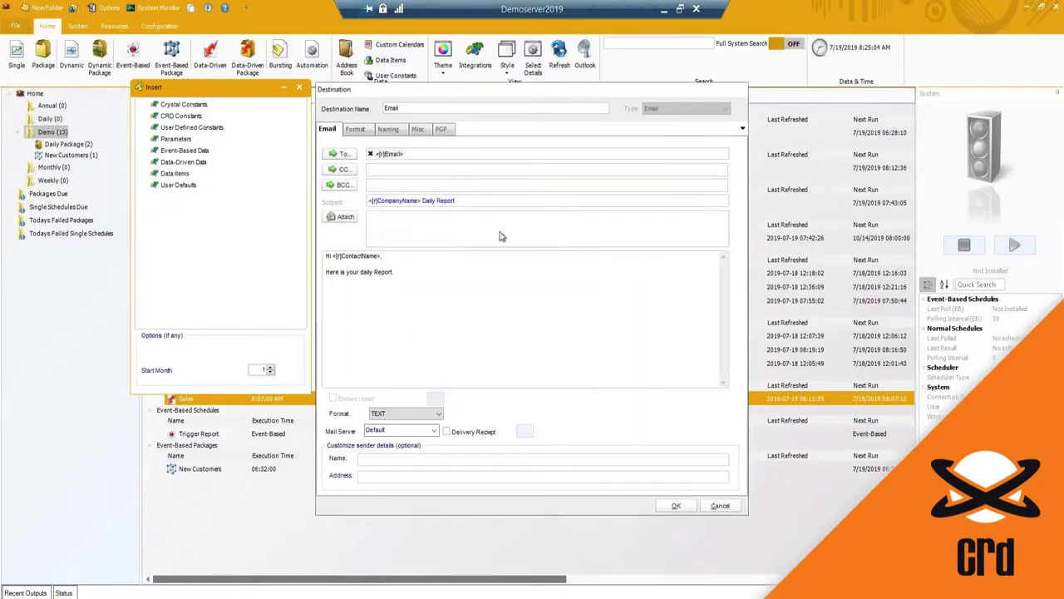
pyautogui.click(341, 154)
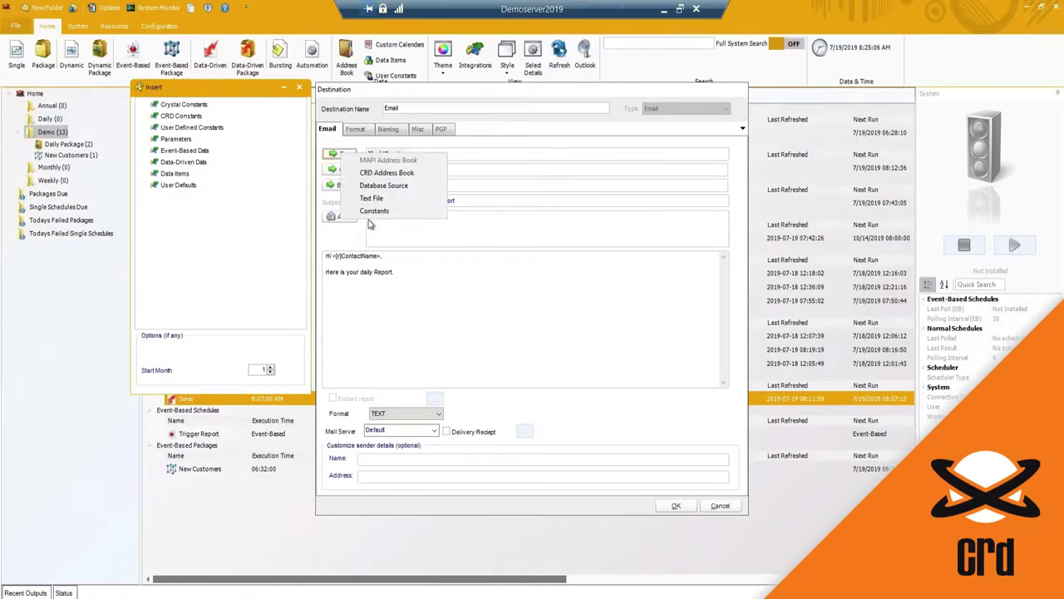
pyautogui.click(380, 173)
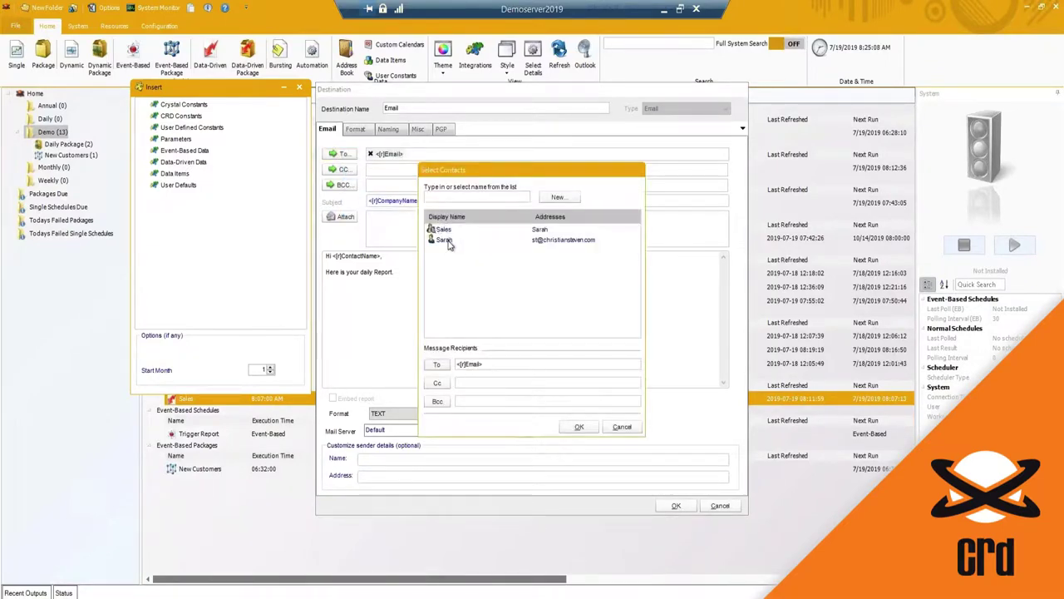
pyautogui.doubleClick(442, 240)
pyautogui.click(580, 428)
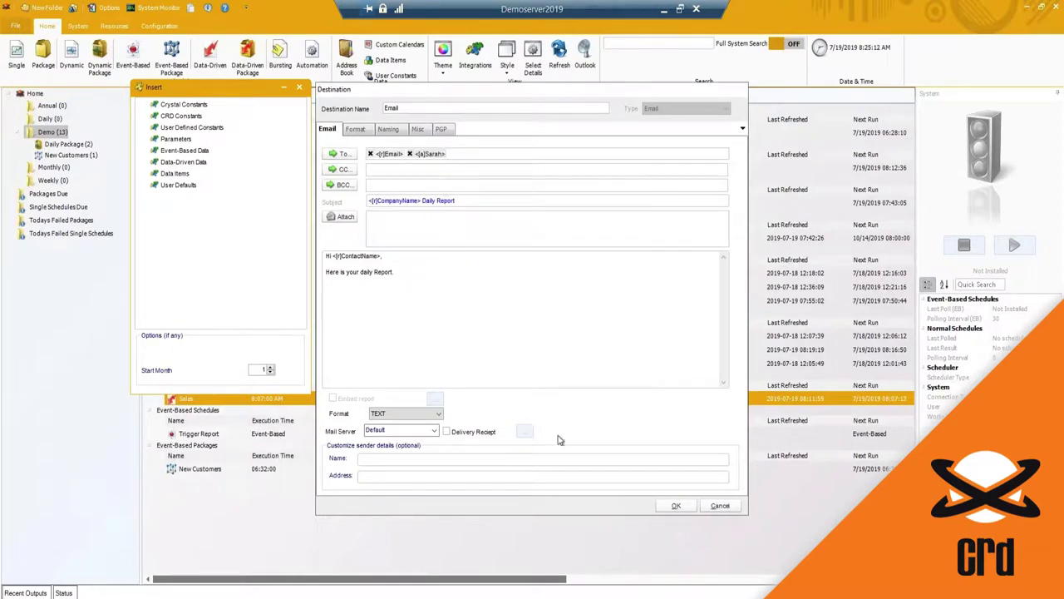
pyautogui.click(708, 507)
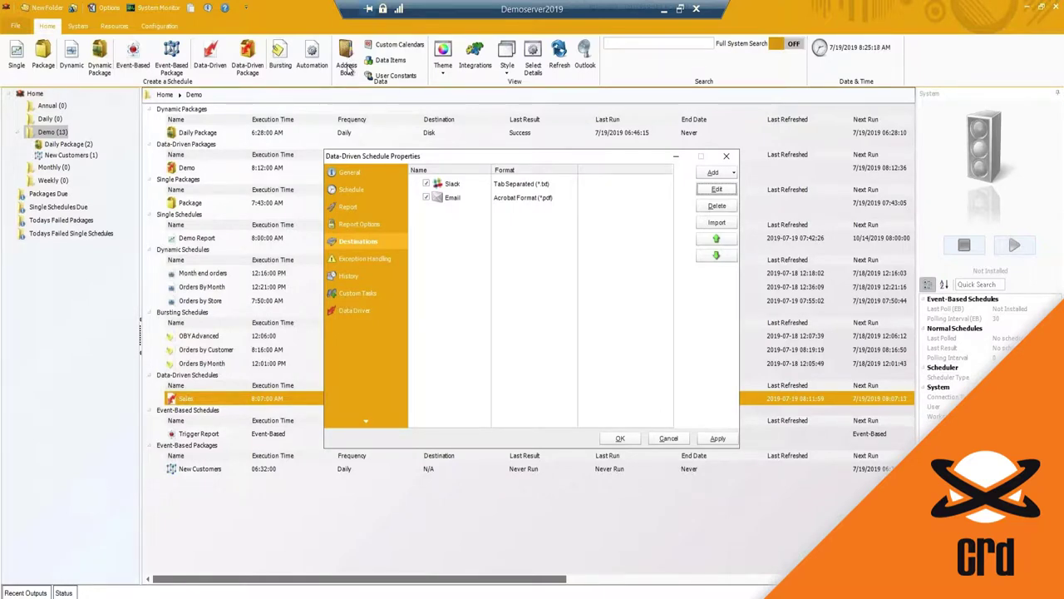
pyautogui.click(668, 438)
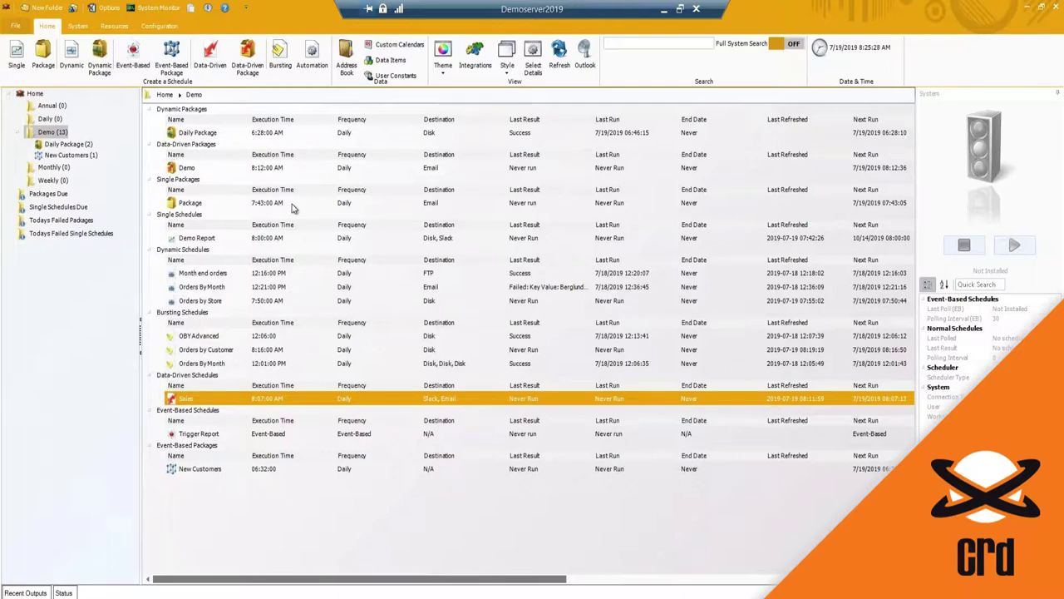
# Step: Start and abandon a new custom calendar, close Custom Calendars, and show the empty Data Items list
pyautogui.click(390, 45)
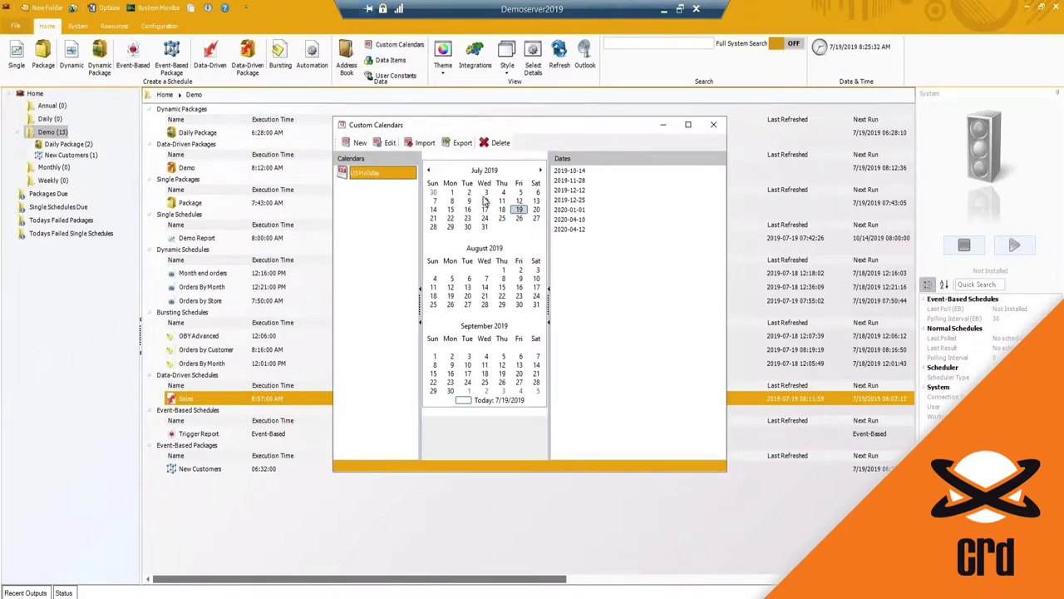
pyautogui.click(357, 143)
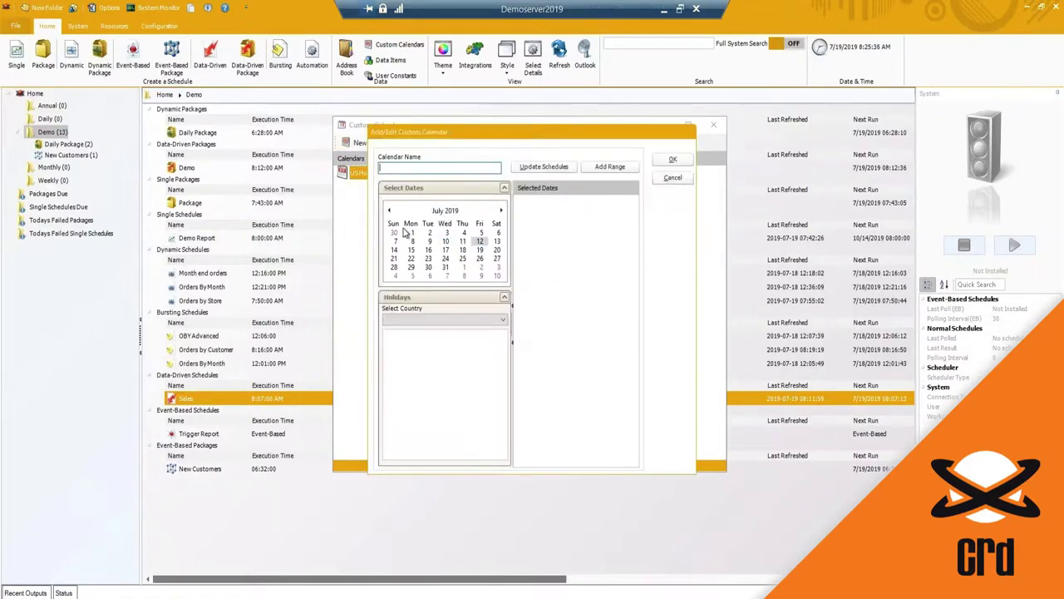
pyautogui.click(673, 179)
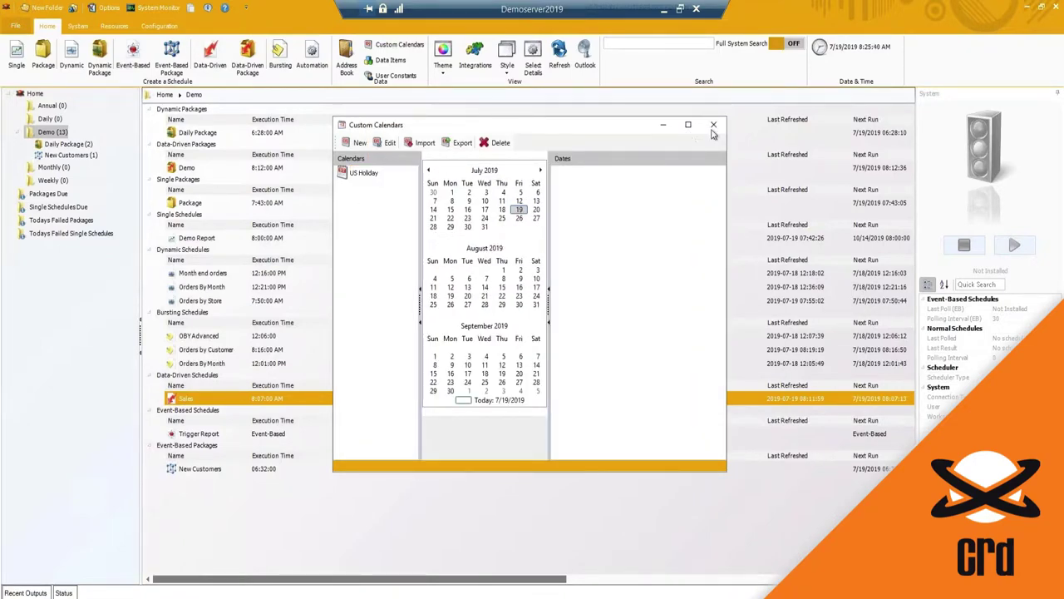
pyautogui.click(714, 124)
pyautogui.click(391, 60)
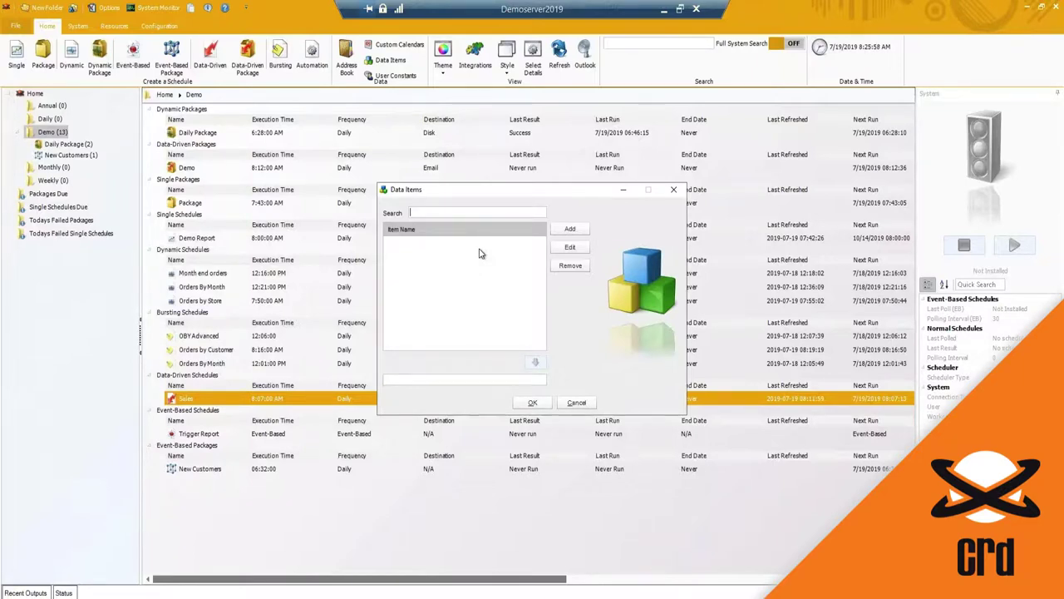
# Step: Start a new data item using the CRD Samples data source
pyautogui.click(565, 232)
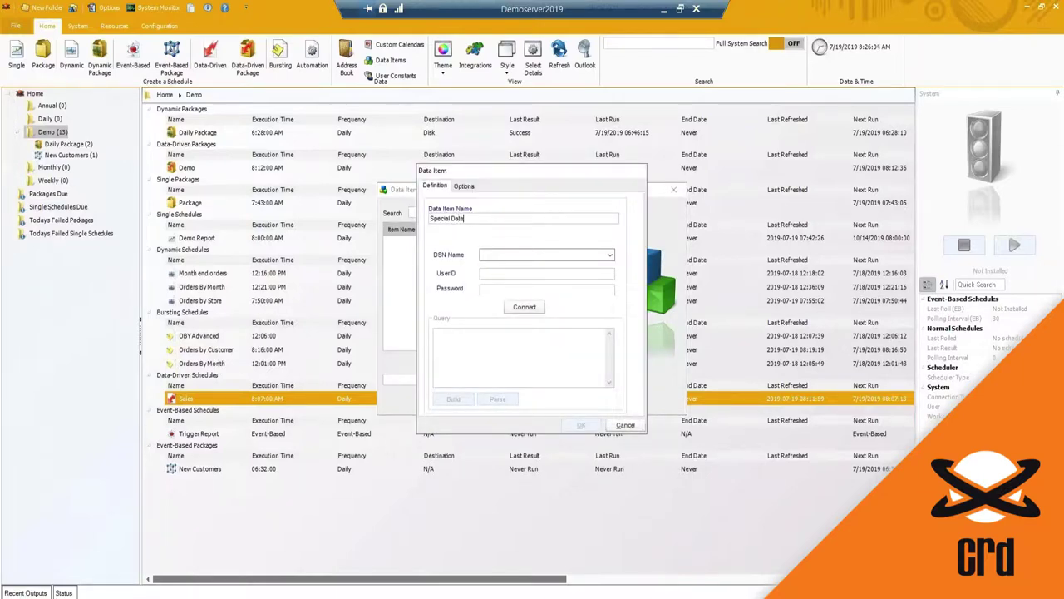
pyautogui.click(610, 256)
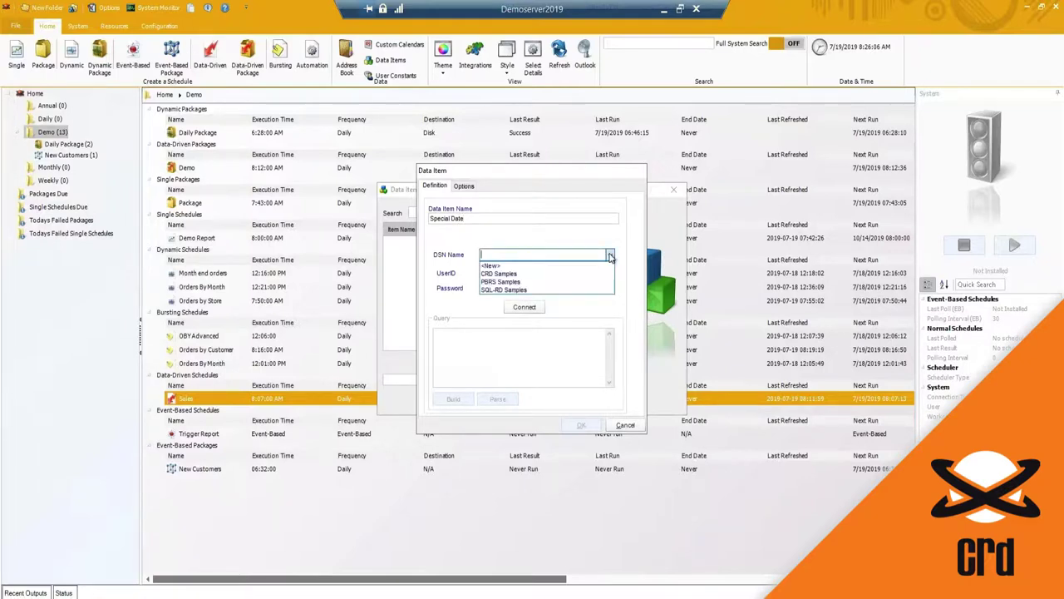
pyautogui.click(546, 278)
pyautogui.click(524, 307)
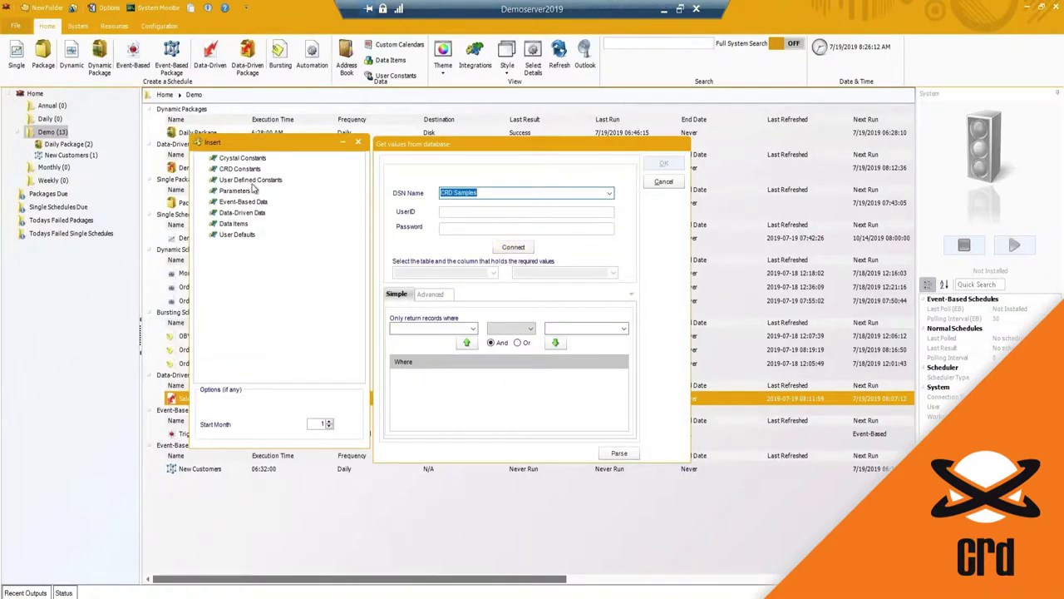
# Step: Browse CRD Constants such as CurrentDate, CurrentDay and First Day of This Month
pyautogui.doubleClick(217, 170)
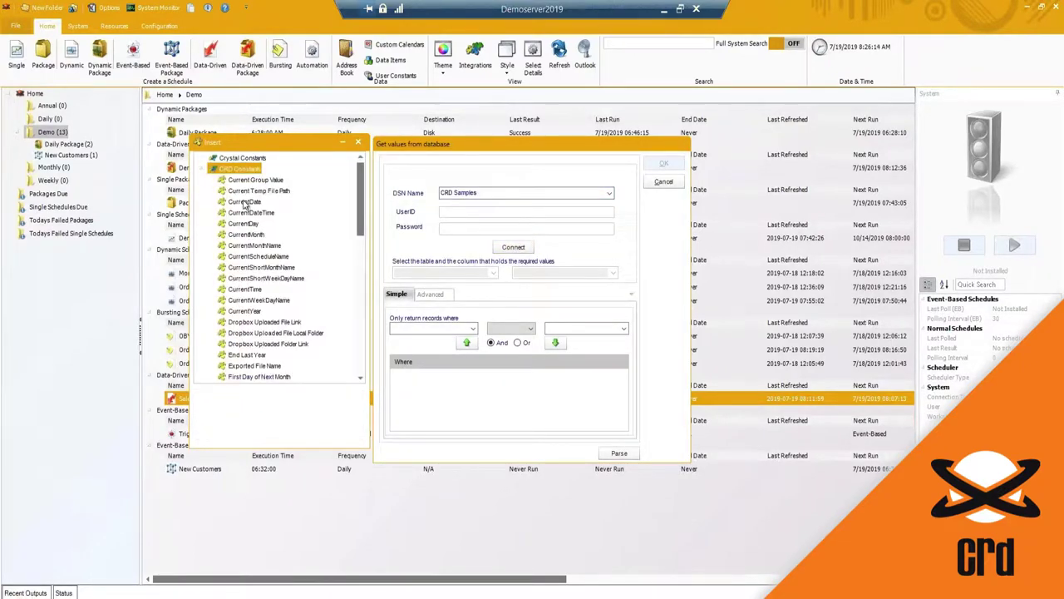
pyautogui.click(244, 203)
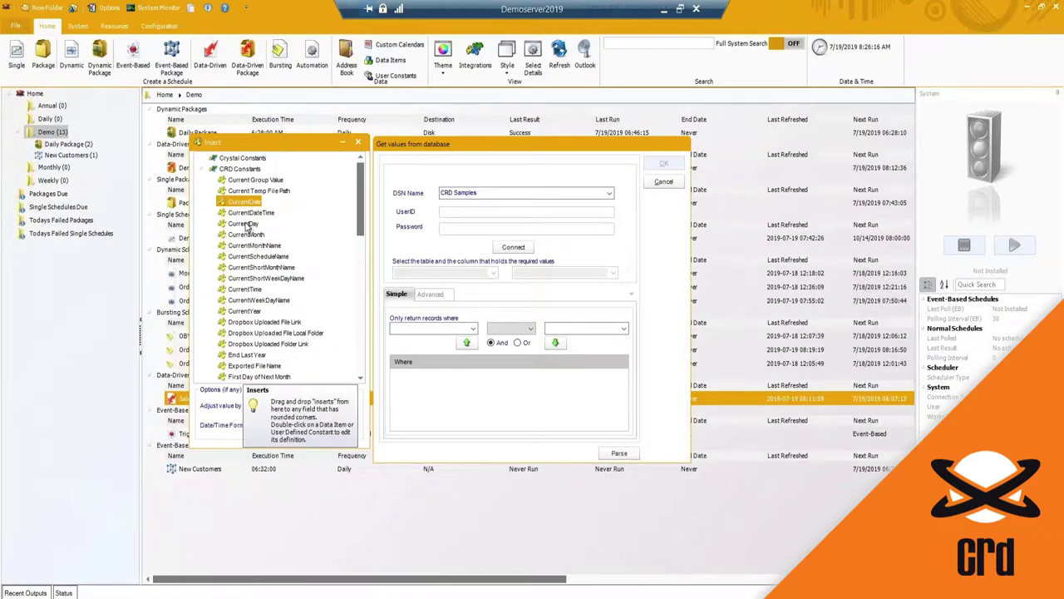
pyautogui.click(248, 224)
pyautogui.click(244, 203)
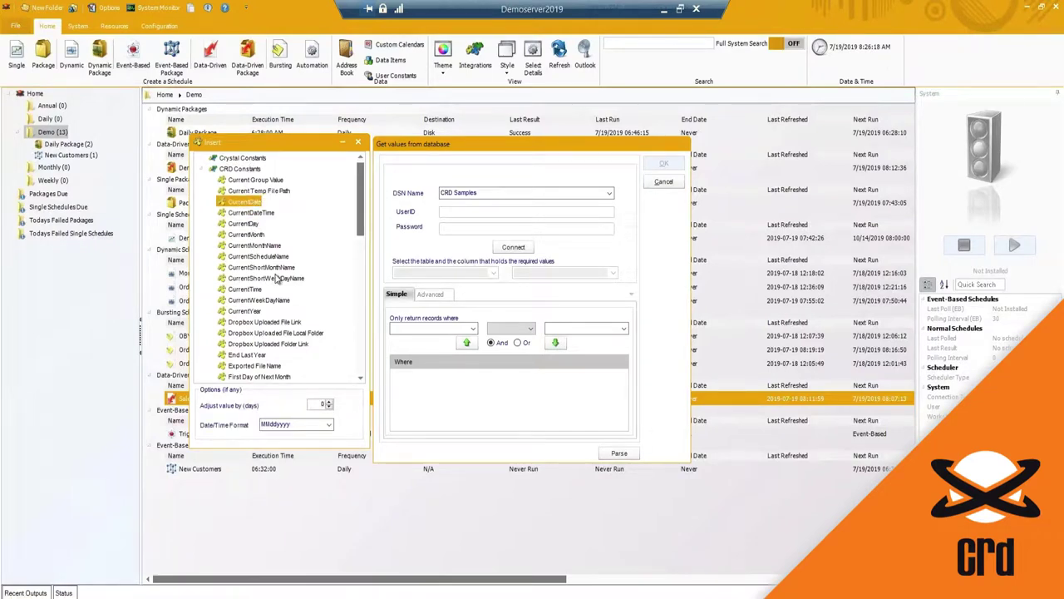
pyautogui.click(329, 407)
pyautogui.scroll(-2, 290, 362)
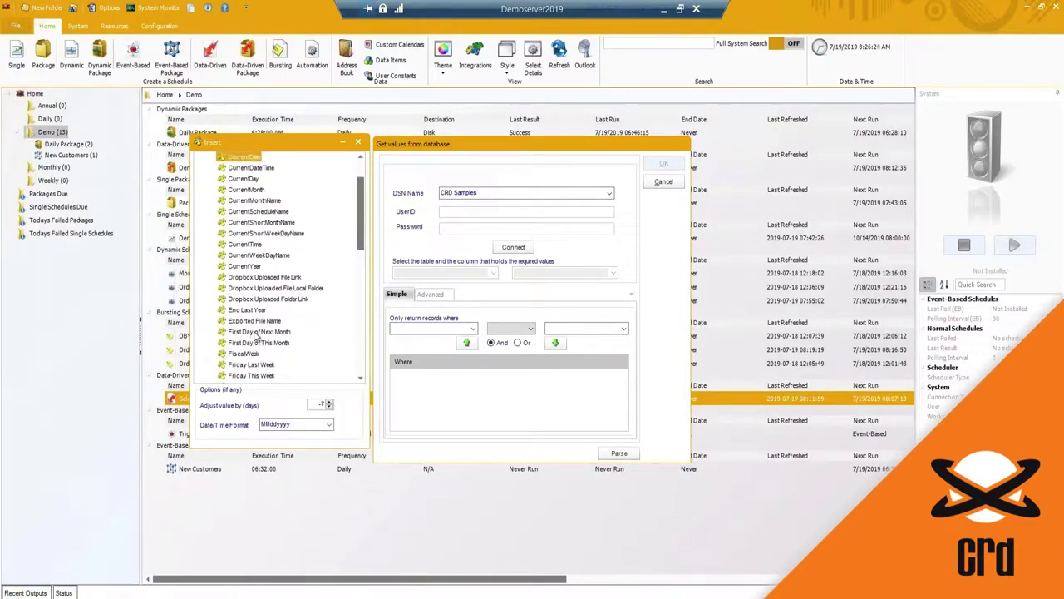
pyautogui.click(253, 332)
pyautogui.click(249, 343)
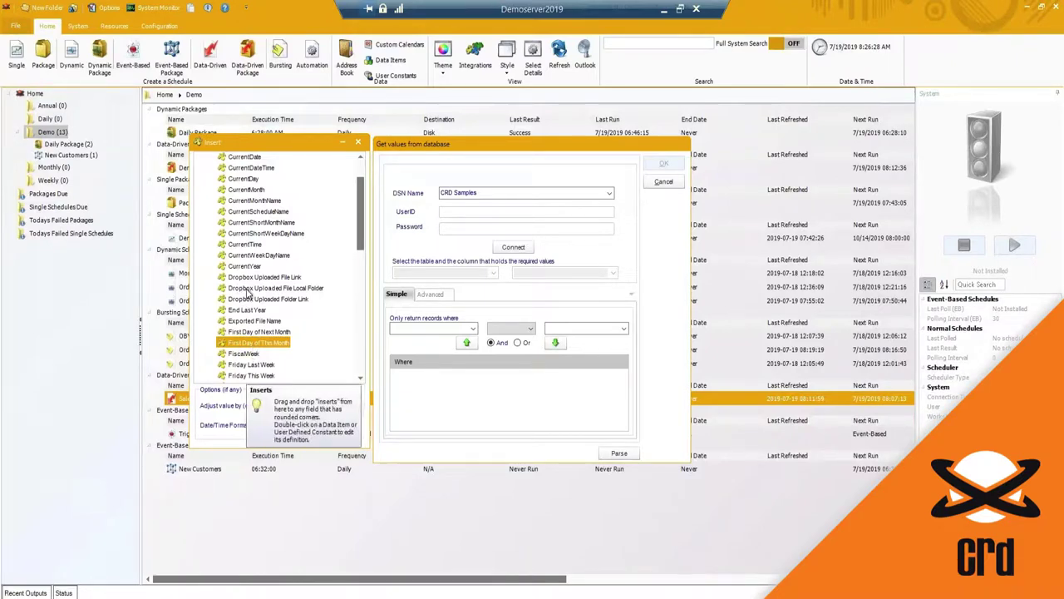
# Step: Select the Employees table for the query, keeping the simple filter view
pyautogui.click(513, 247)
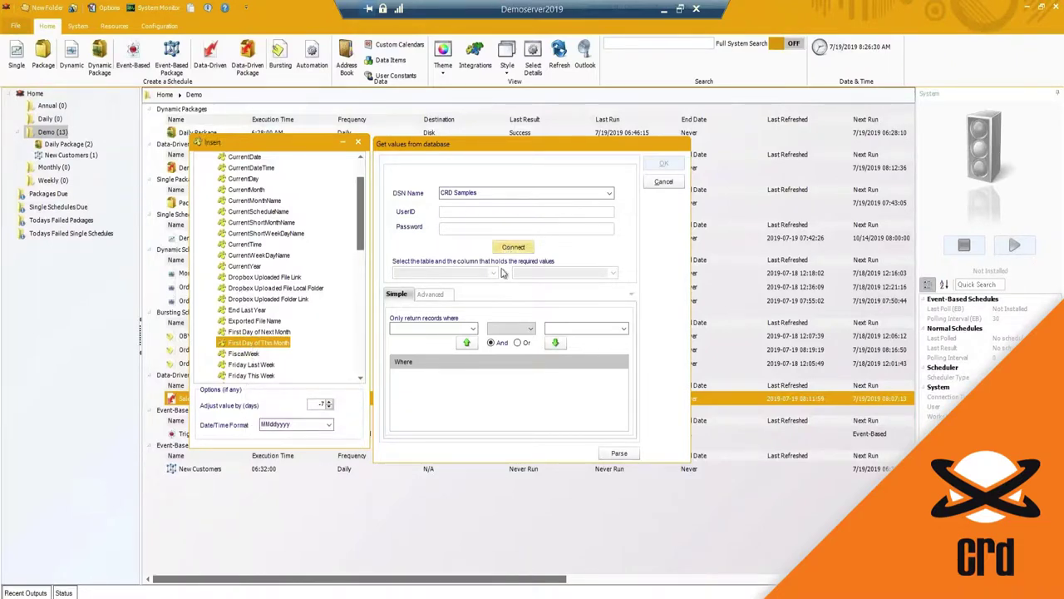
pyautogui.click(495, 274)
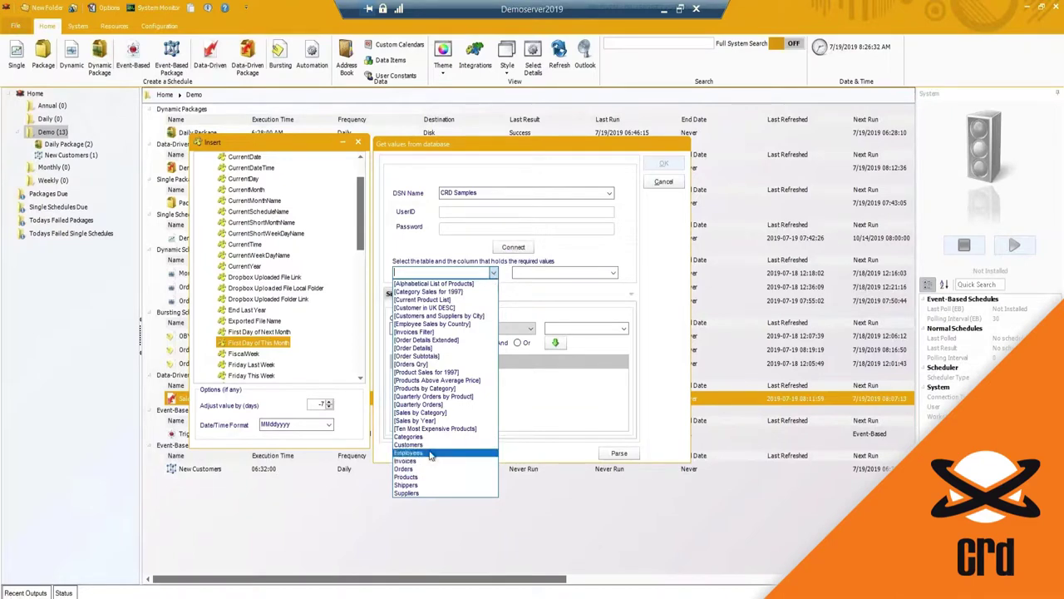
pyautogui.click(441, 452)
pyautogui.click(434, 296)
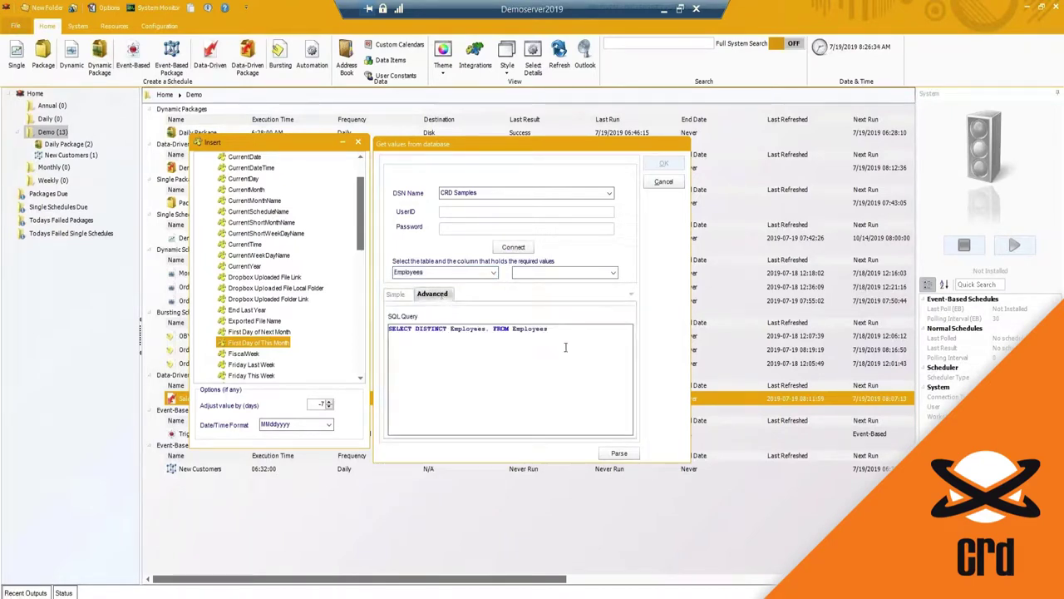
pyautogui.click(396, 294)
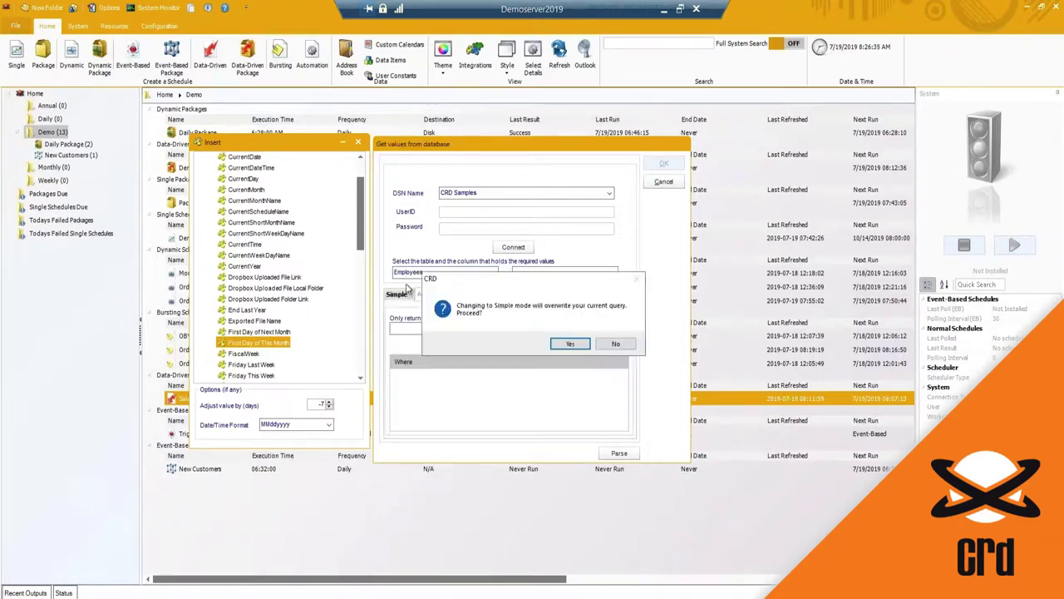
pyautogui.click(571, 345)
# Step: Choose the Extension column, check the query for errors, and accept it
pyautogui.click(613, 274)
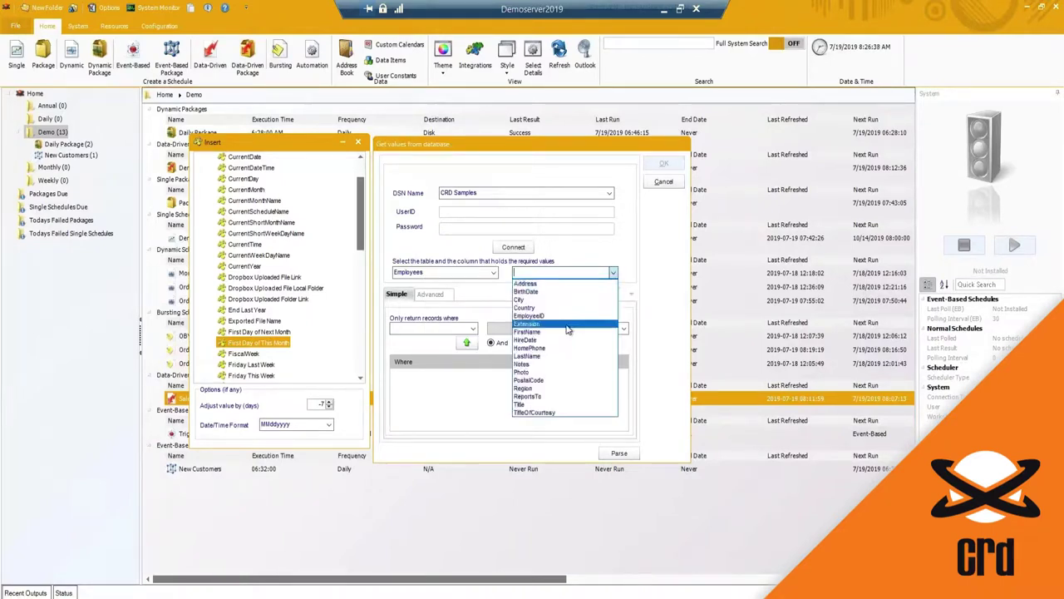
pyautogui.click(585, 437)
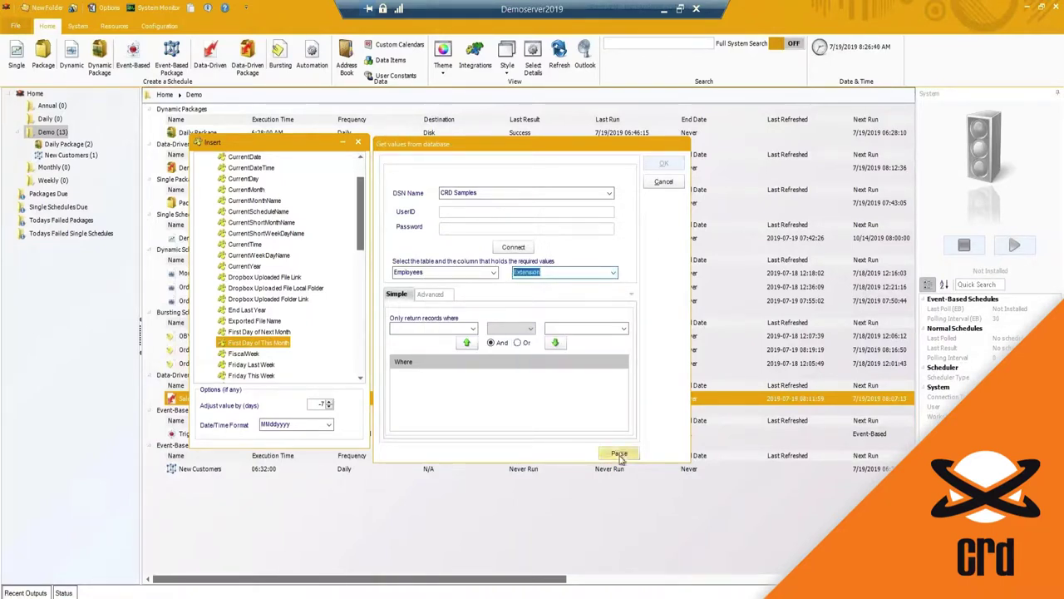
pyautogui.click(619, 455)
pyautogui.click(588, 340)
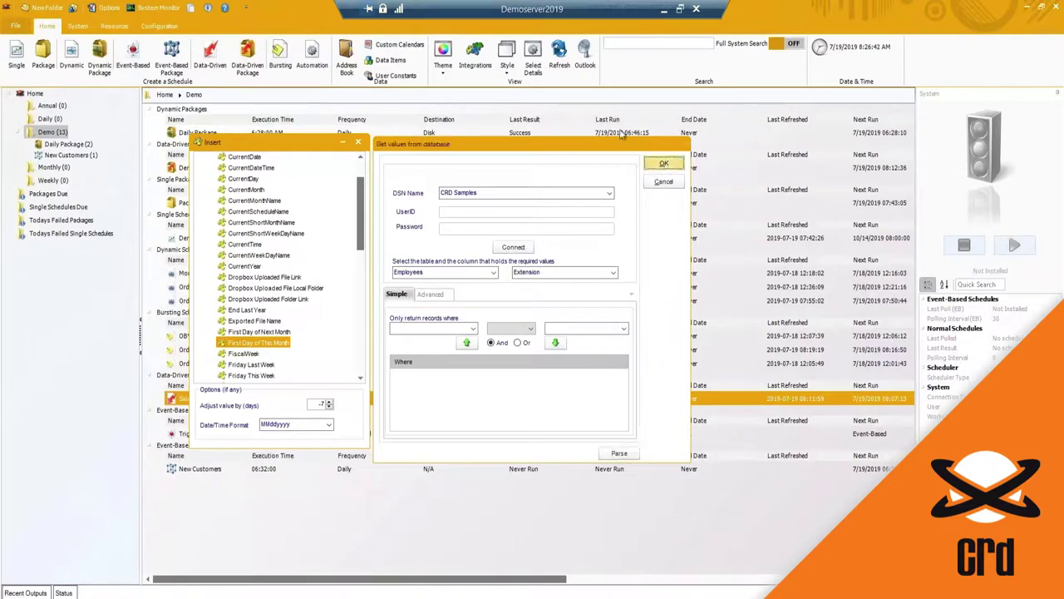
pyautogui.click(664, 163)
# Step: Save the Special Date data item and close the Data Items list
pyautogui.click(581, 426)
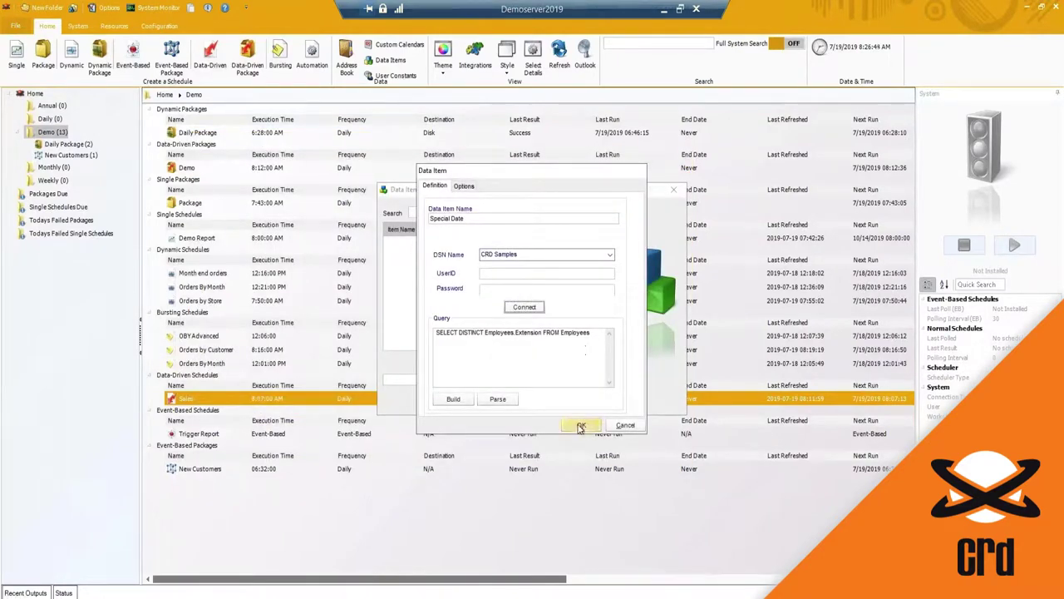
pyautogui.click(424, 243)
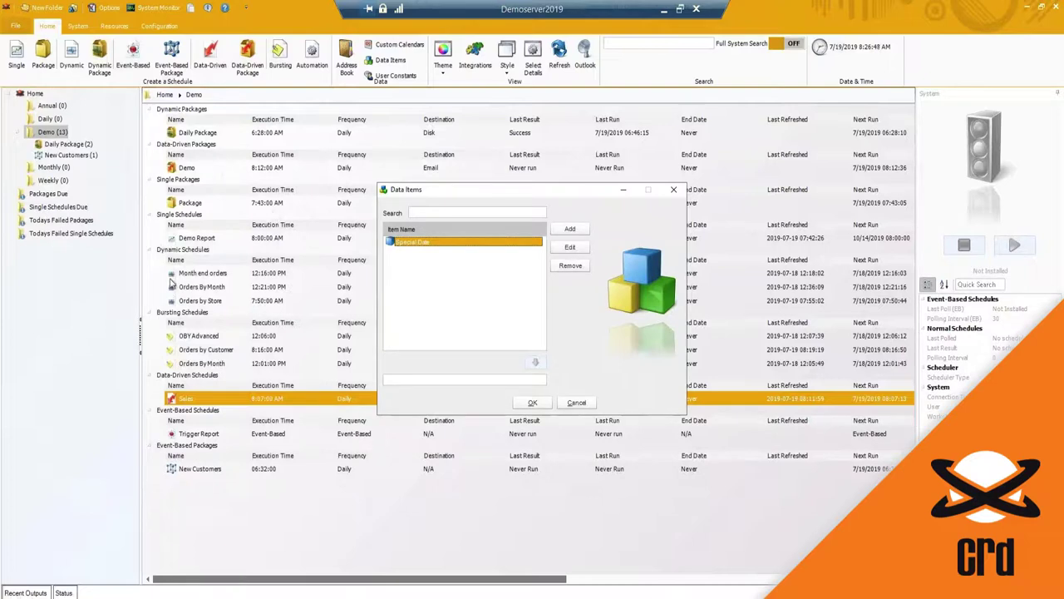
pyautogui.click(575, 404)
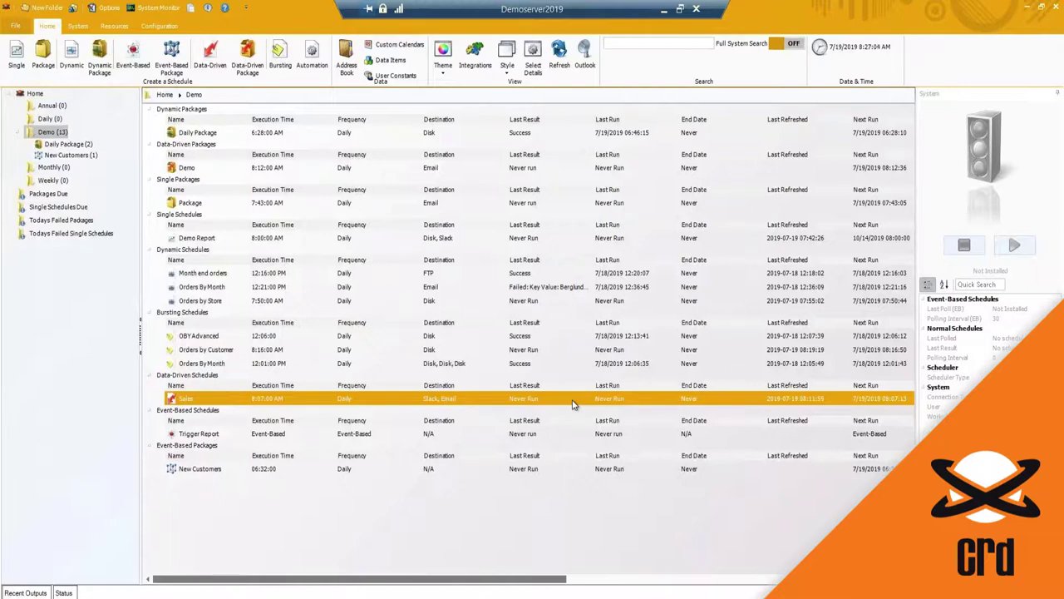
# Step: Start a new user constant formula and look at the CurrentDateTime constant
pyautogui.click(389, 75)
pyautogui.click(573, 260)
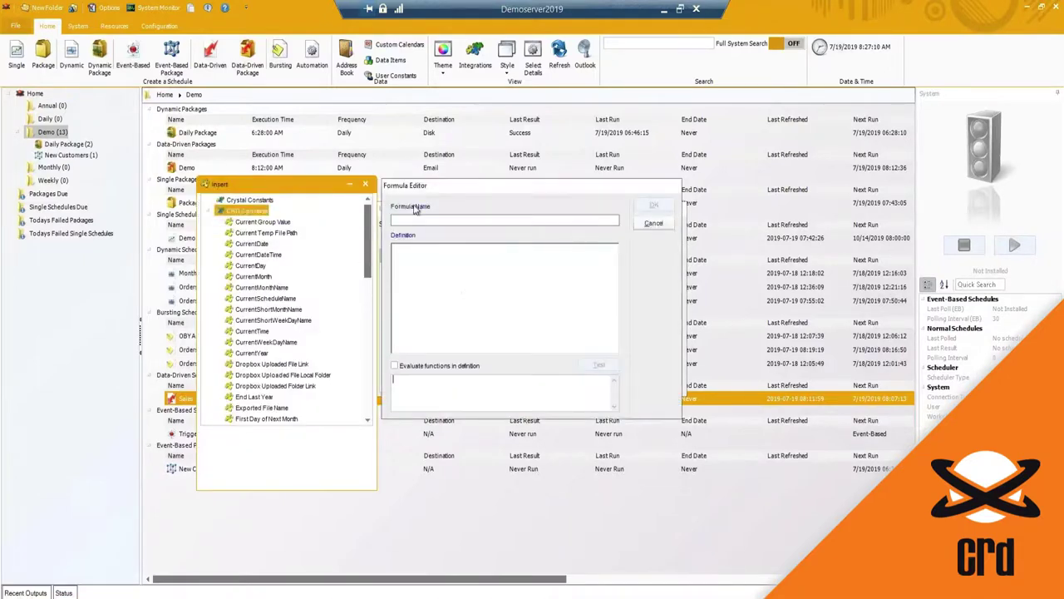
pyautogui.click(446, 221)
pyautogui.click(406, 254)
pyautogui.click(246, 254)
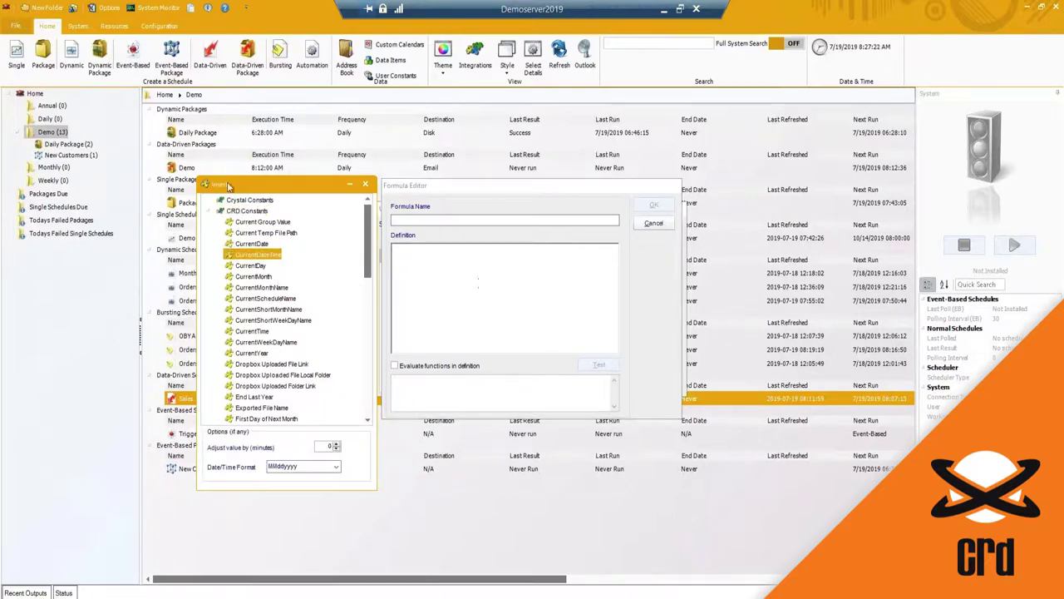
# Step: Abandon the new formula, close User Constants, and list the colour themes
pyautogui.moveTo(225, 185); pyautogui.dragTo(219, 184)
pyautogui.click(435, 258)
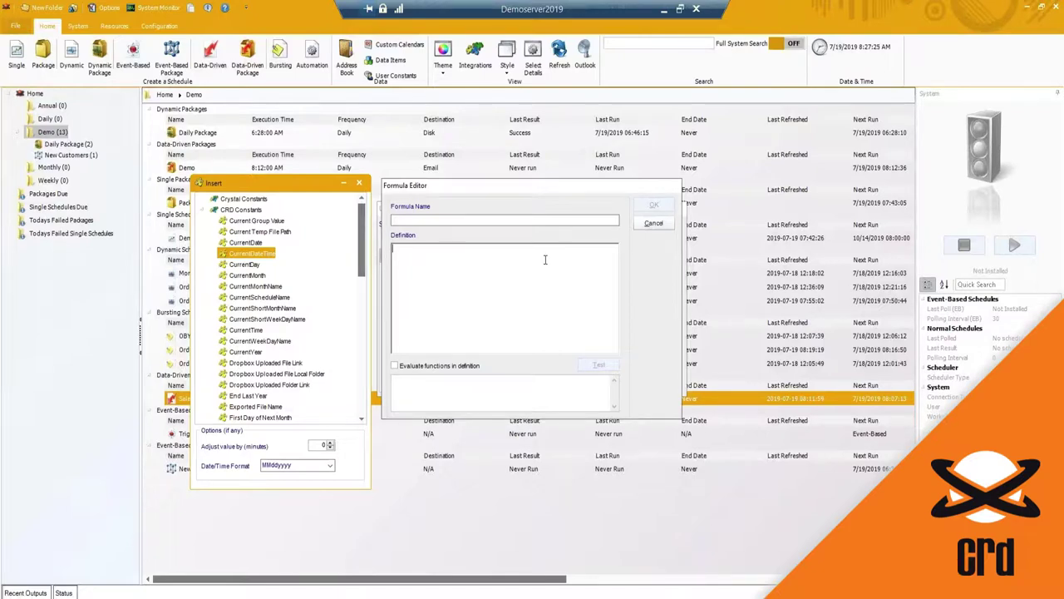
pyautogui.click(654, 223)
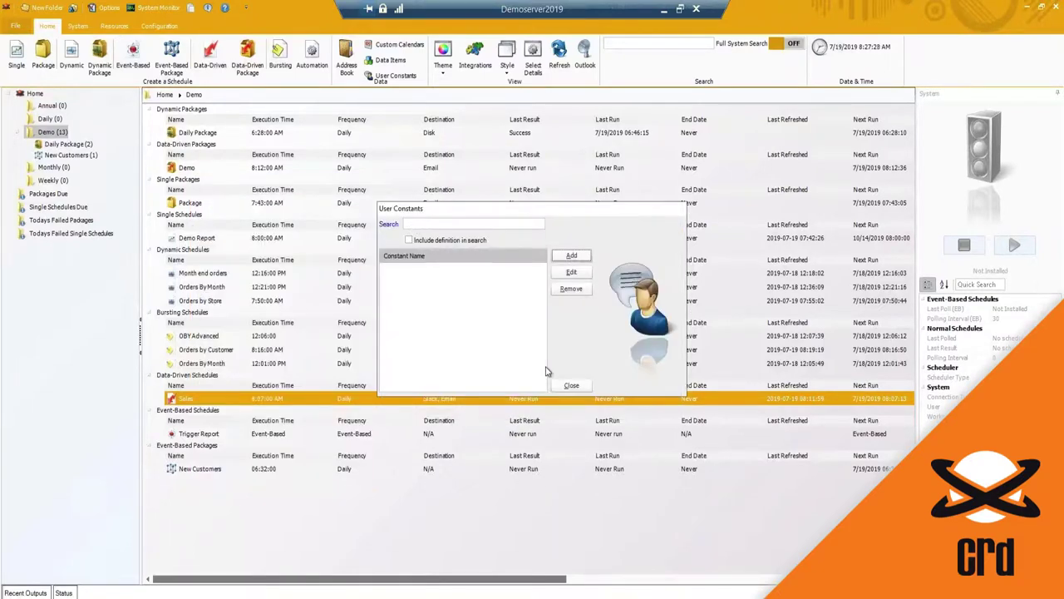
pyautogui.click(585, 390)
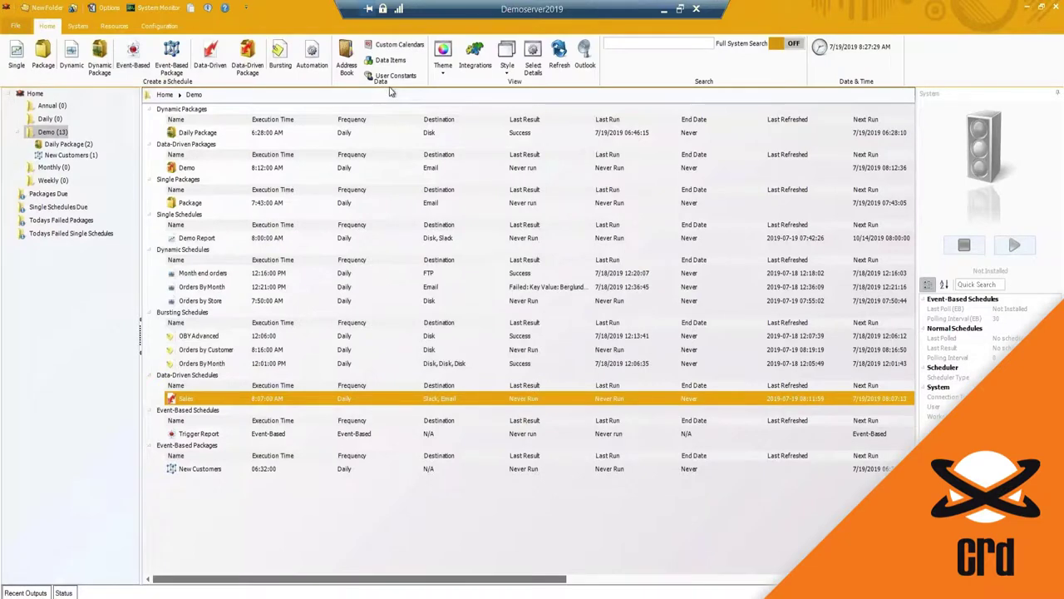
pyautogui.click(451, 75)
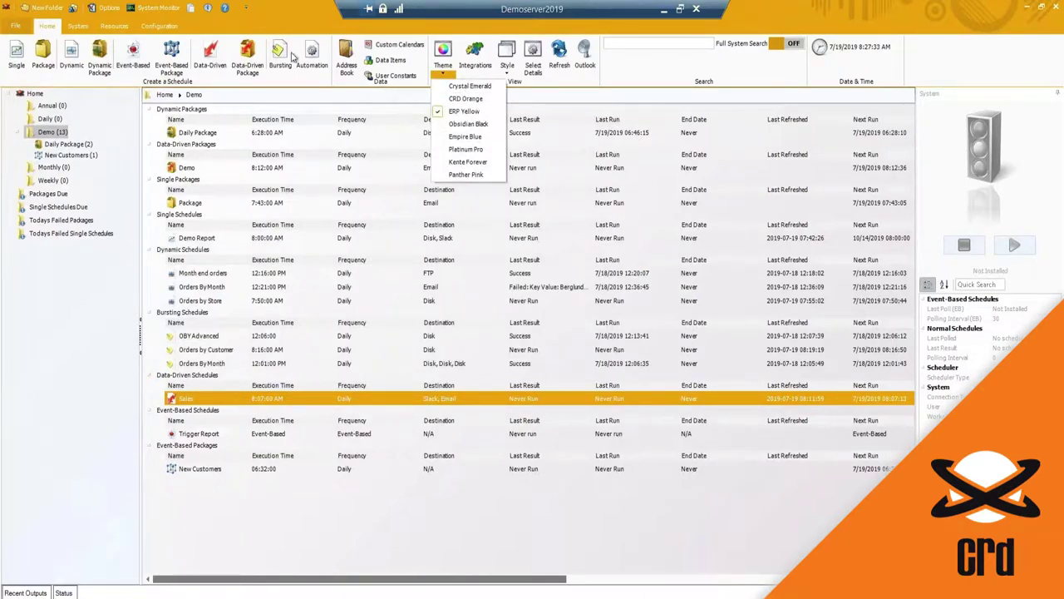
# Step: Try the CRD Orange and Crystal Emerald themes, then switch back to ERP Yellow
pyautogui.click(463, 100)
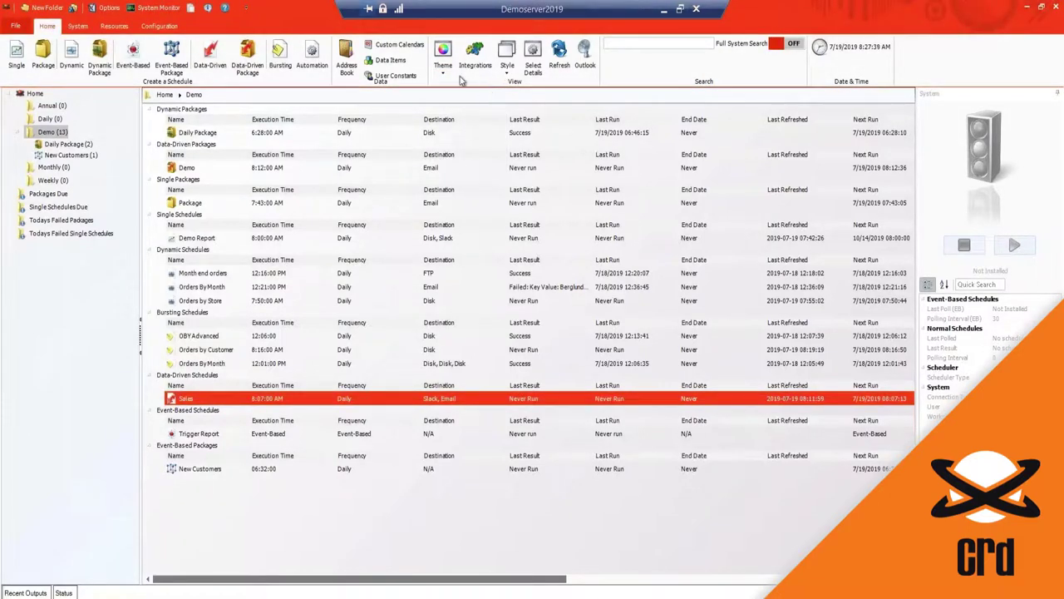
pyautogui.click(447, 76)
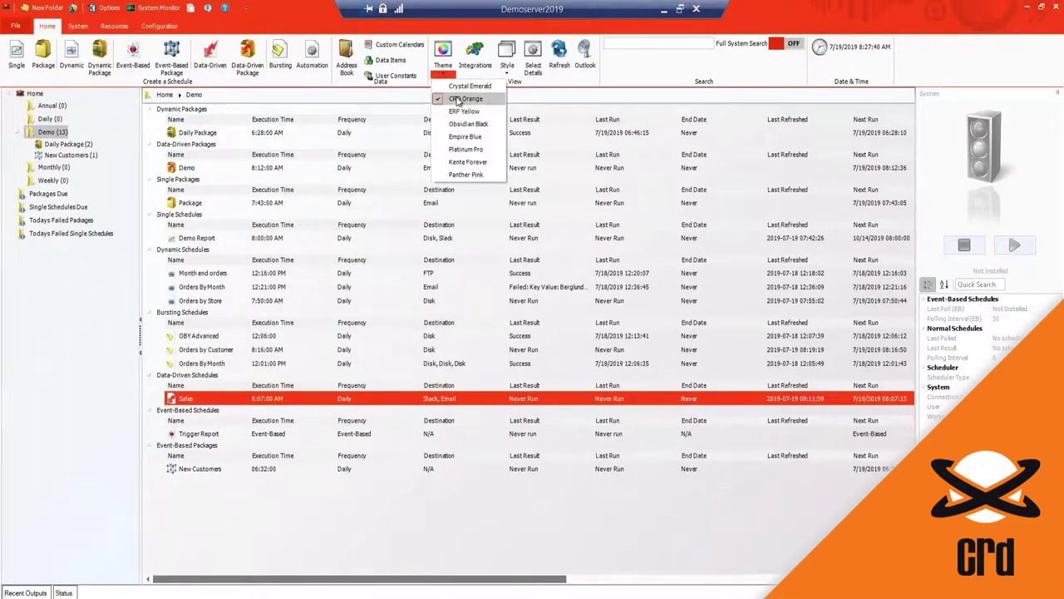
pyautogui.click(459, 86)
pyautogui.click(447, 76)
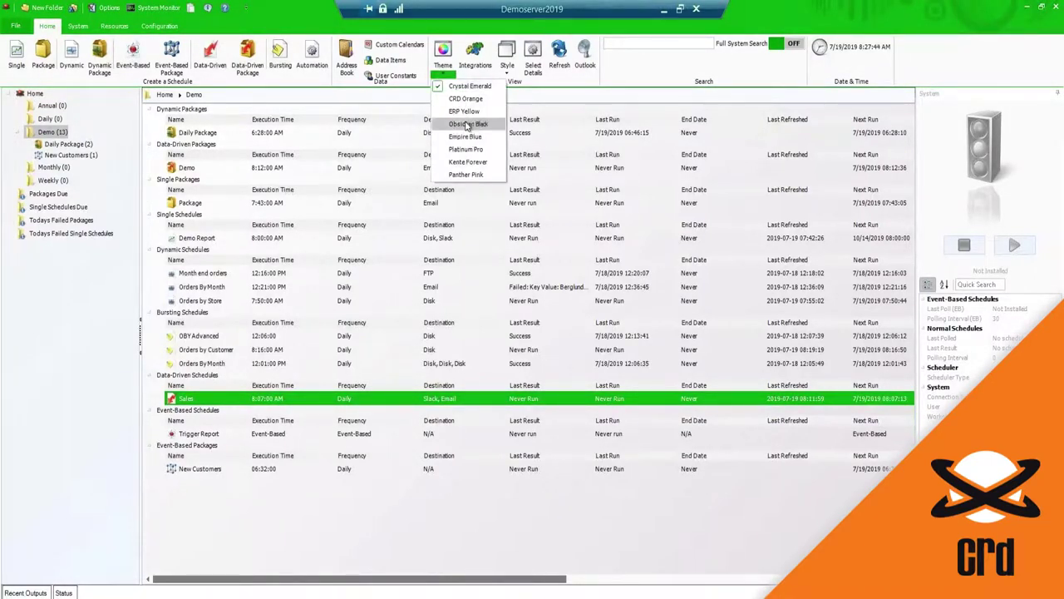
pyautogui.click(462, 112)
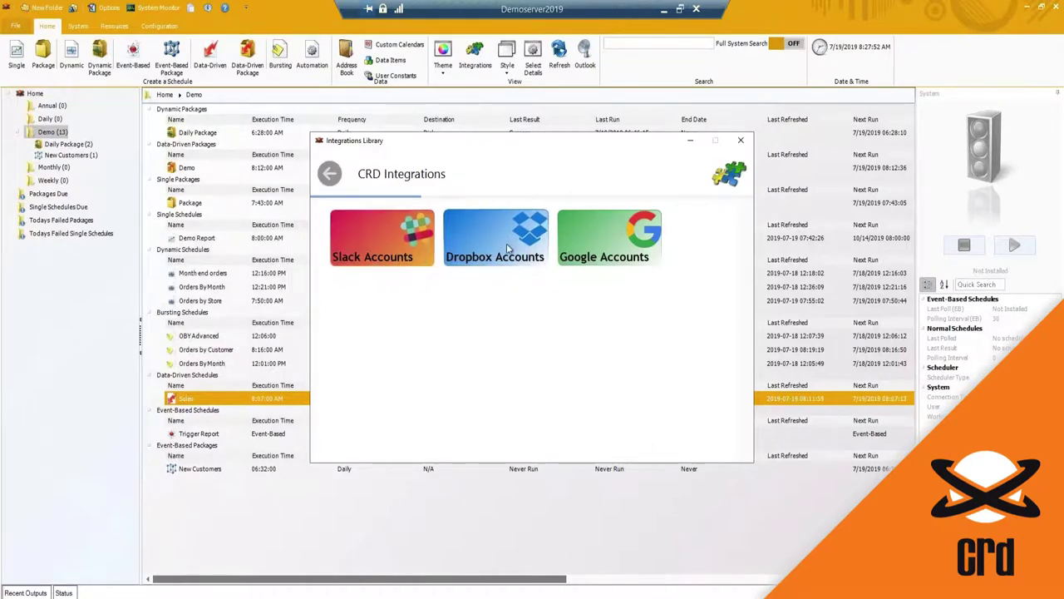
# Step: Add a Slack account for team christiansteven.com and request its access token
pyautogui.click(387, 238)
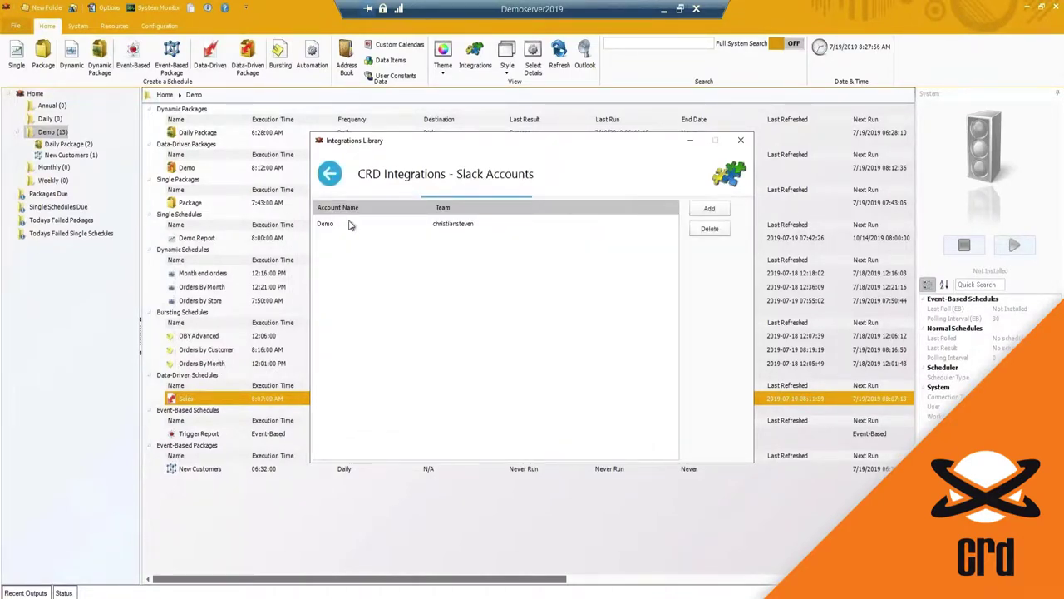
pyautogui.click(710, 208)
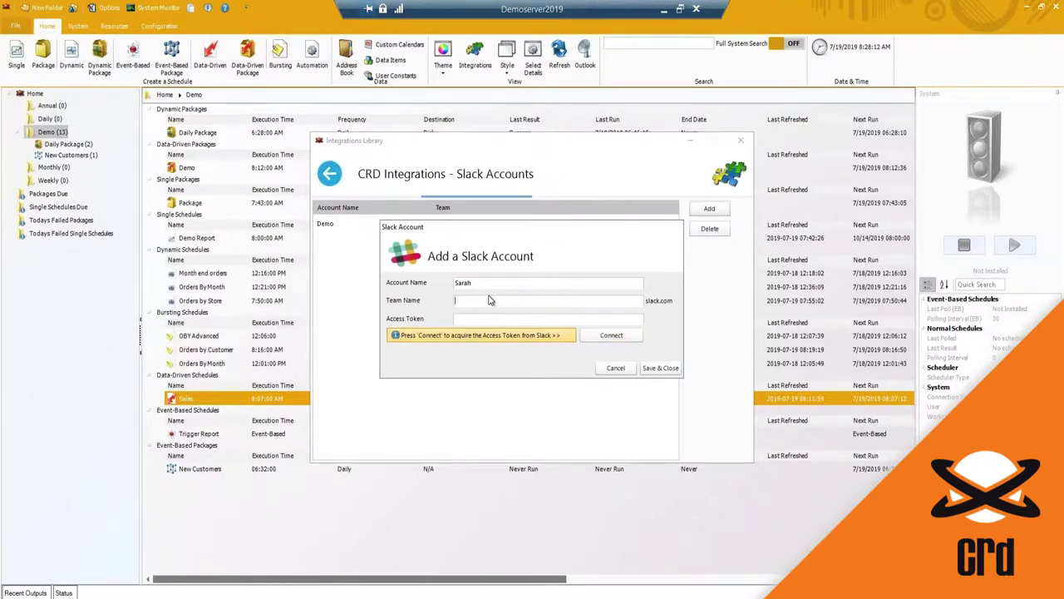
pyautogui.write('christiansteven.com')
pyautogui.click(629, 336)
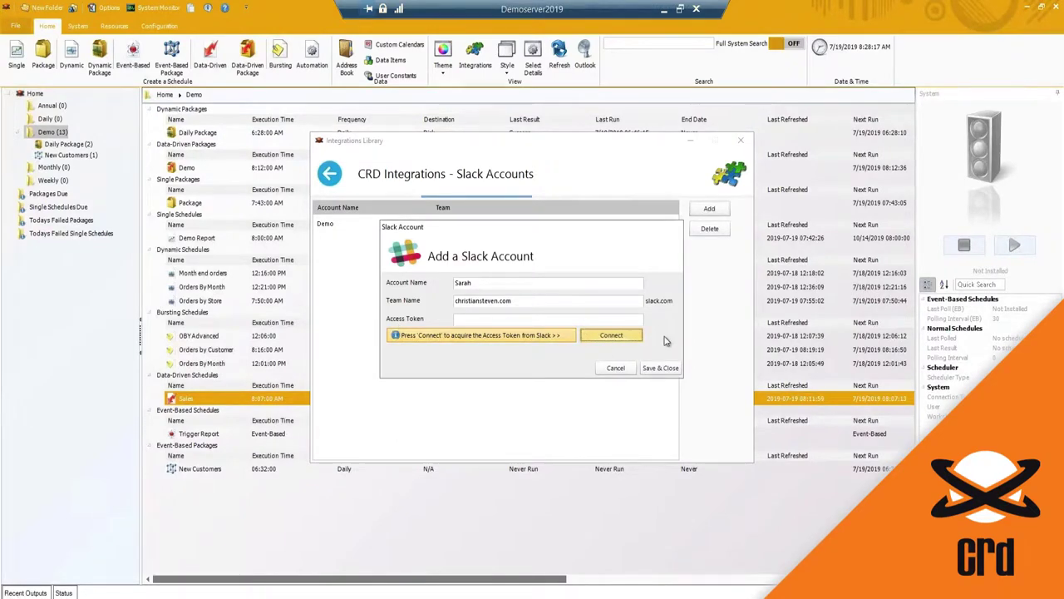
pyautogui.click(622, 333)
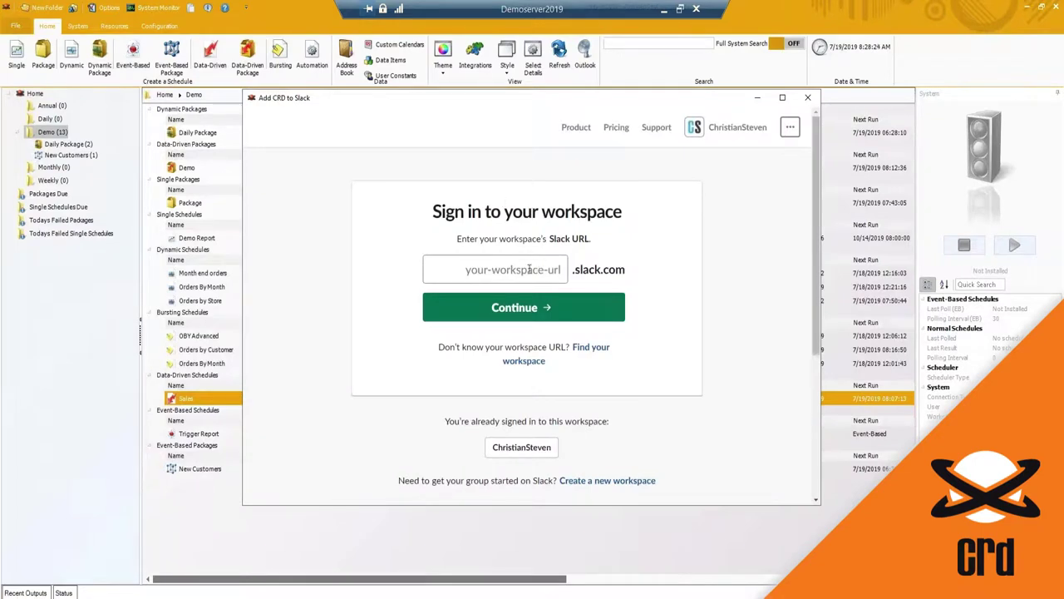
# Step: Sign in to the christiansteven Slack workspace and approve installing CRD
pyautogui.write('christians')
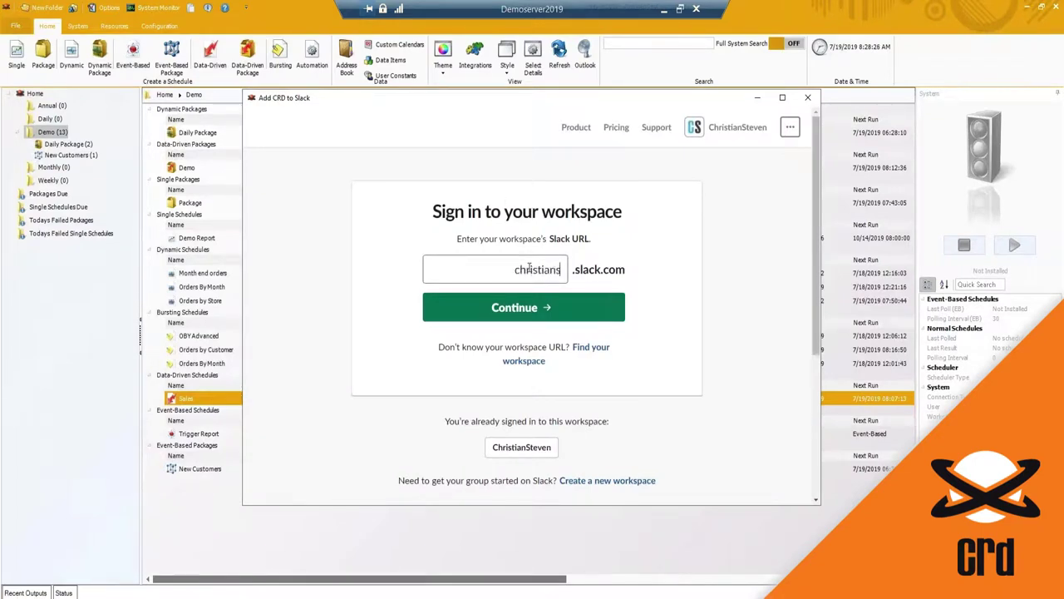
pyautogui.write('teven.com')
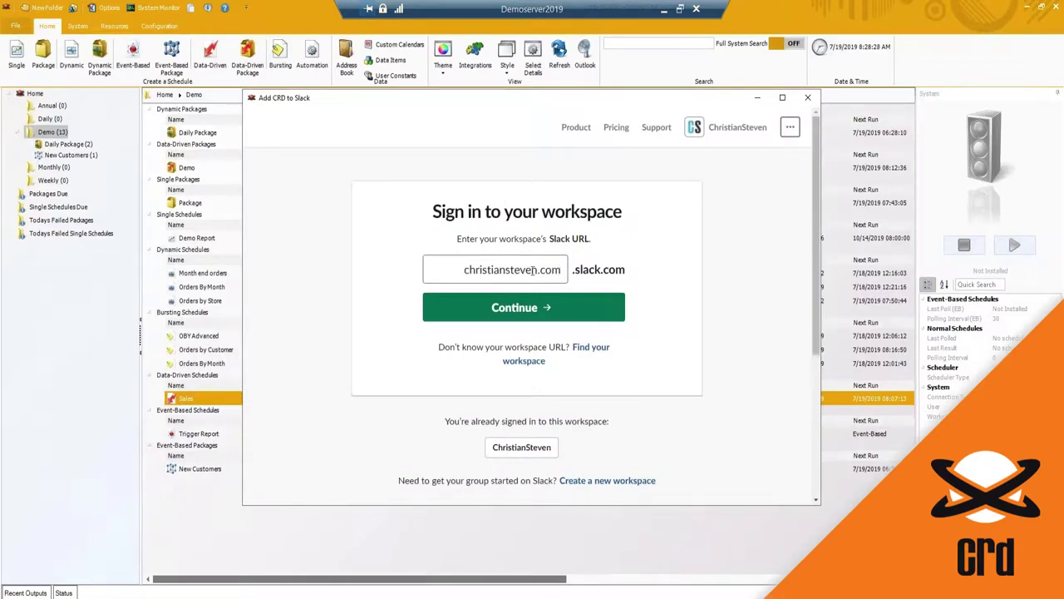
pyautogui.press('BackSpace')
pyautogui.press('BackSpace')
pyautogui.press('BackSpace')
pyautogui.press('BackSpace')
pyautogui.click(459, 314)
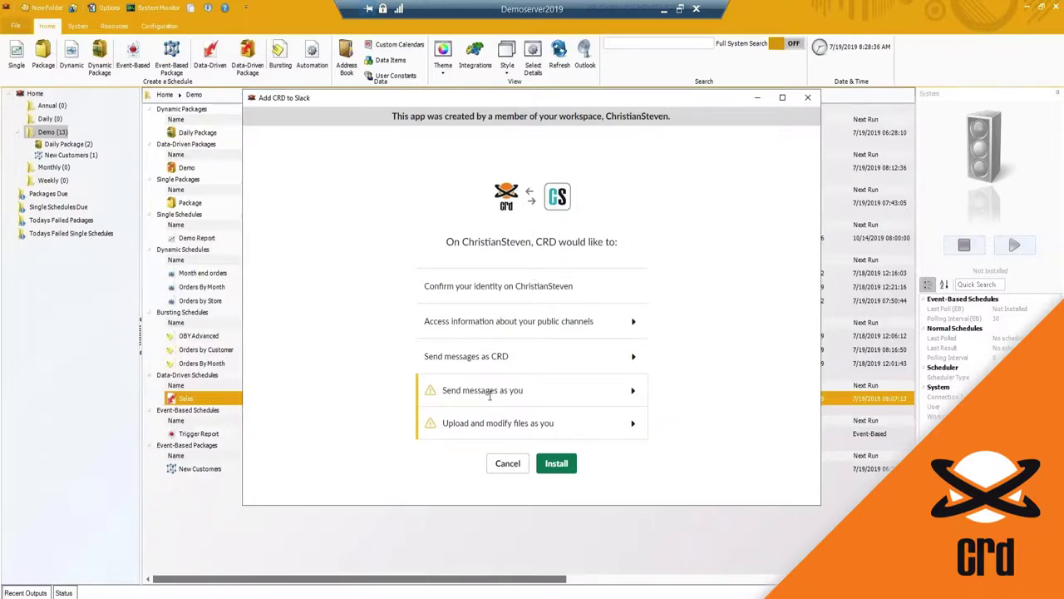
pyautogui.click(557, 463)
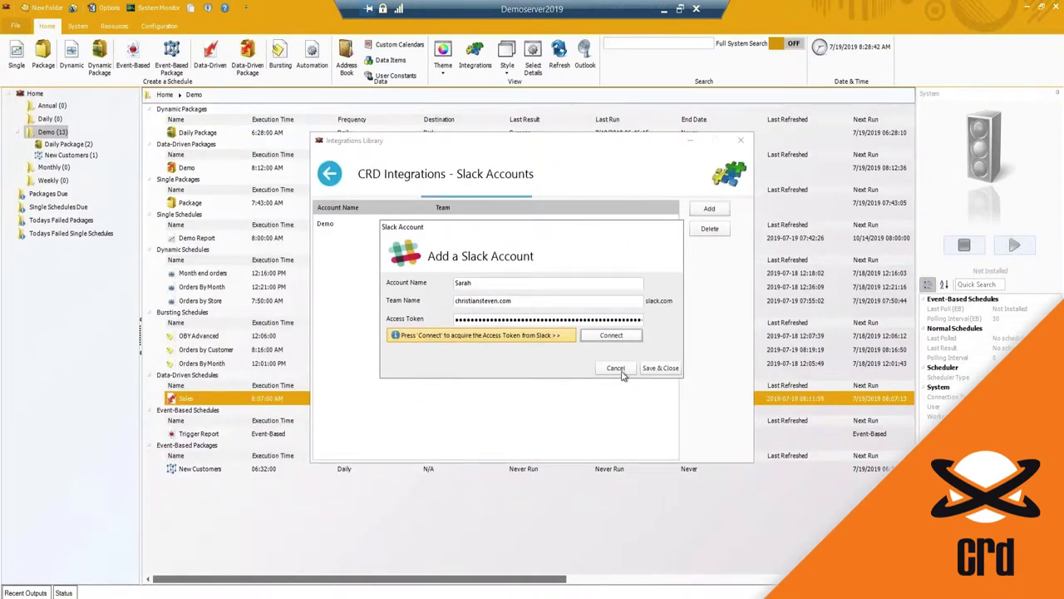
# Step: Save the new Slack account, then inspect the Demo account's details and access token
pyautogui.click(660, 367)
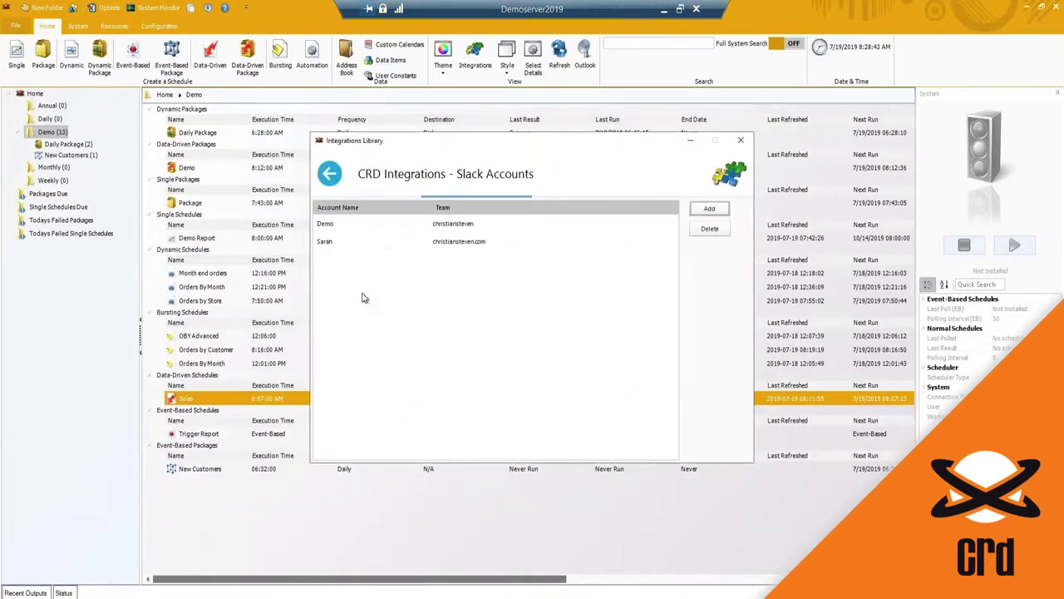
pyautogui.click(328, 242)
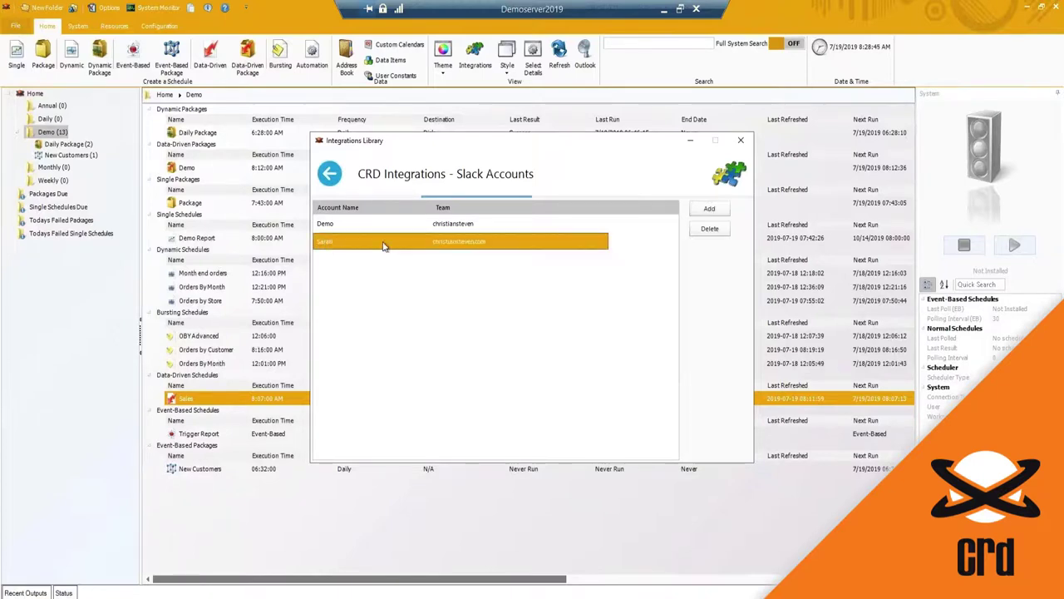
pyautogui.click(329, 225)
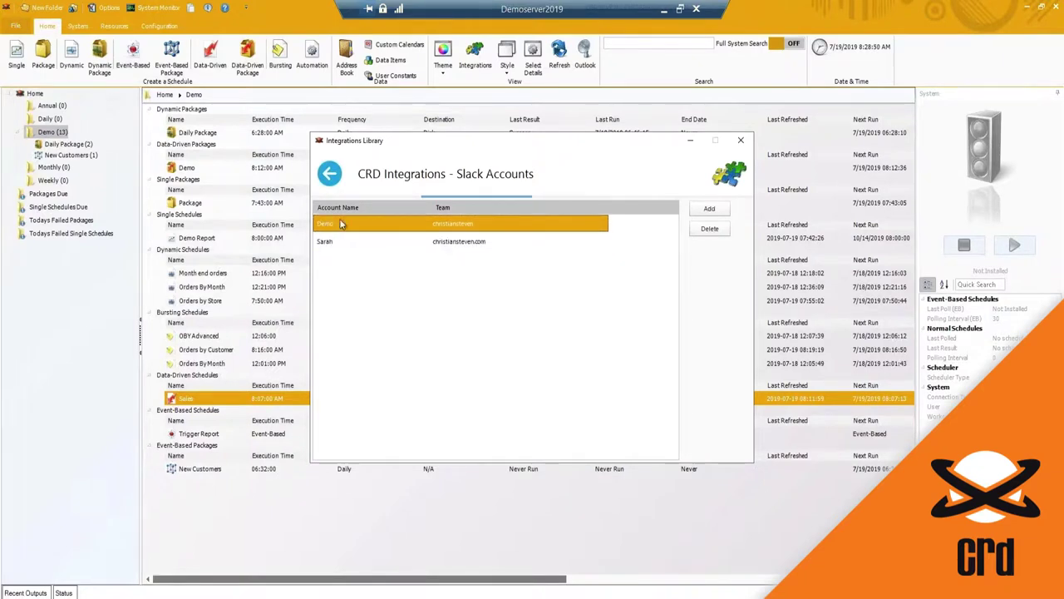
pyautogui.doubleClick(520, 229)
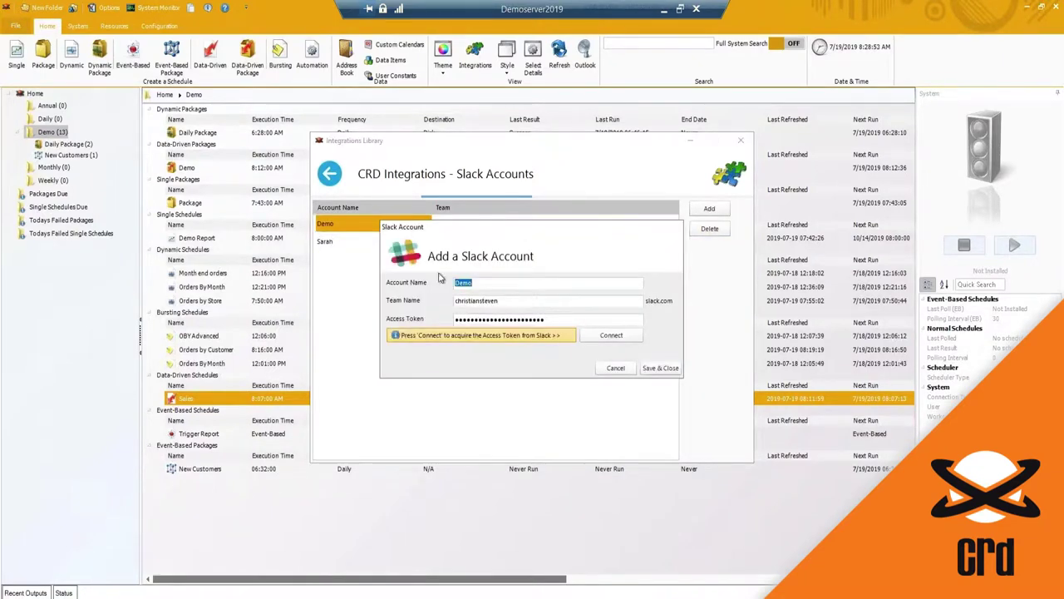
pyautogui.doubleClick(554, 322)
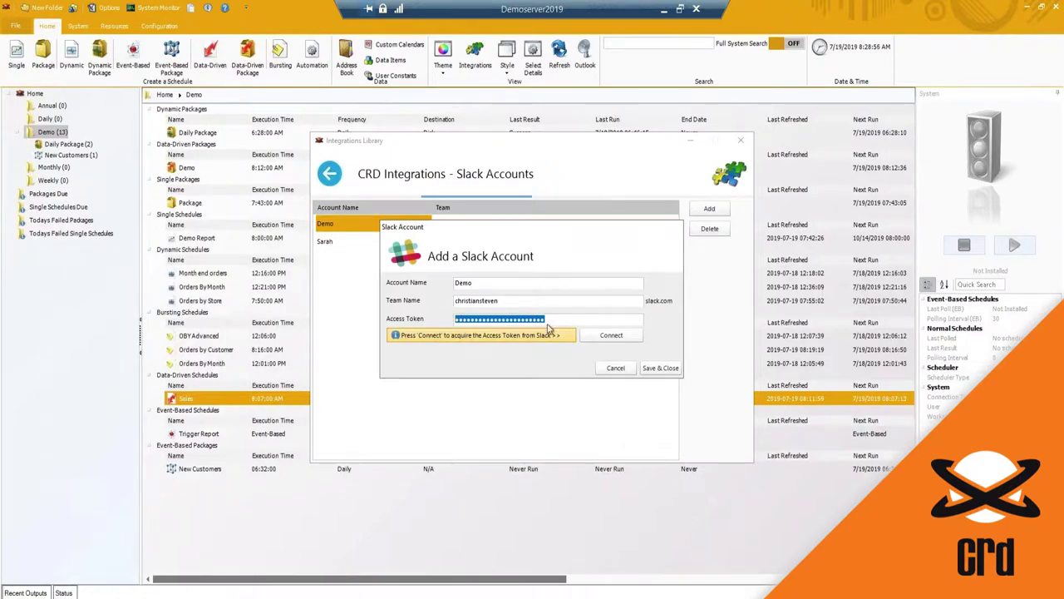
pyautogui.click(616, 368)
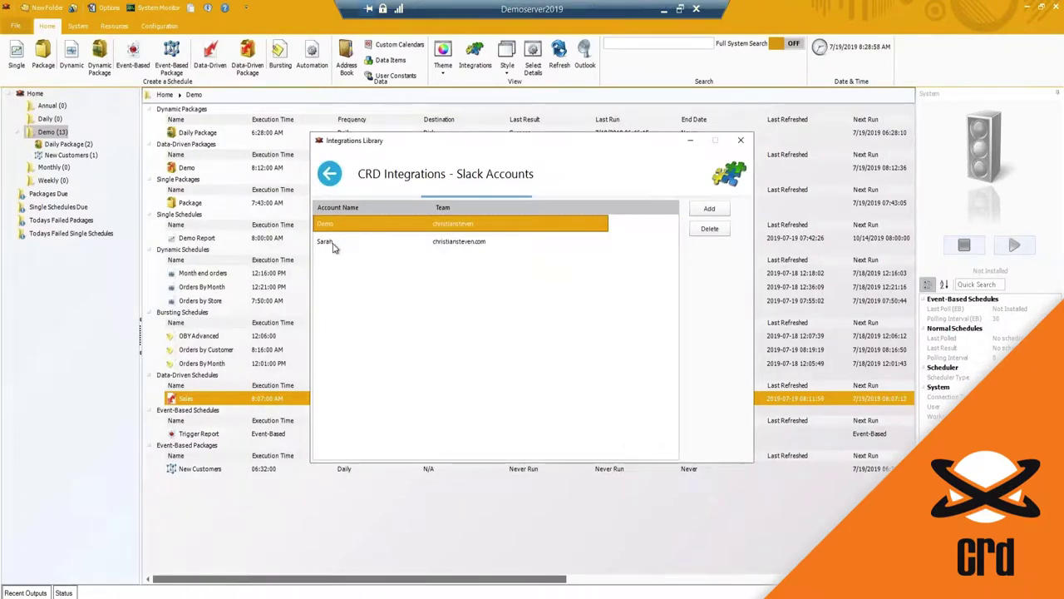
# Step: Delete the newly added Slack account so only Demo remains
pyautogui.click(333, 241)
pyautogui.click(710, 229)
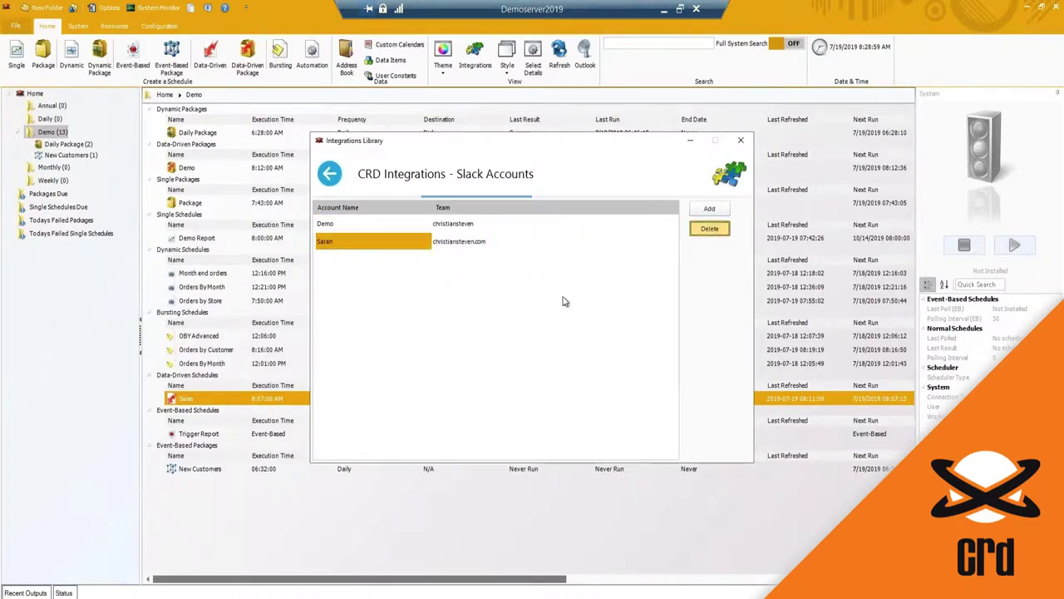
pyautogui.click(573, 343)
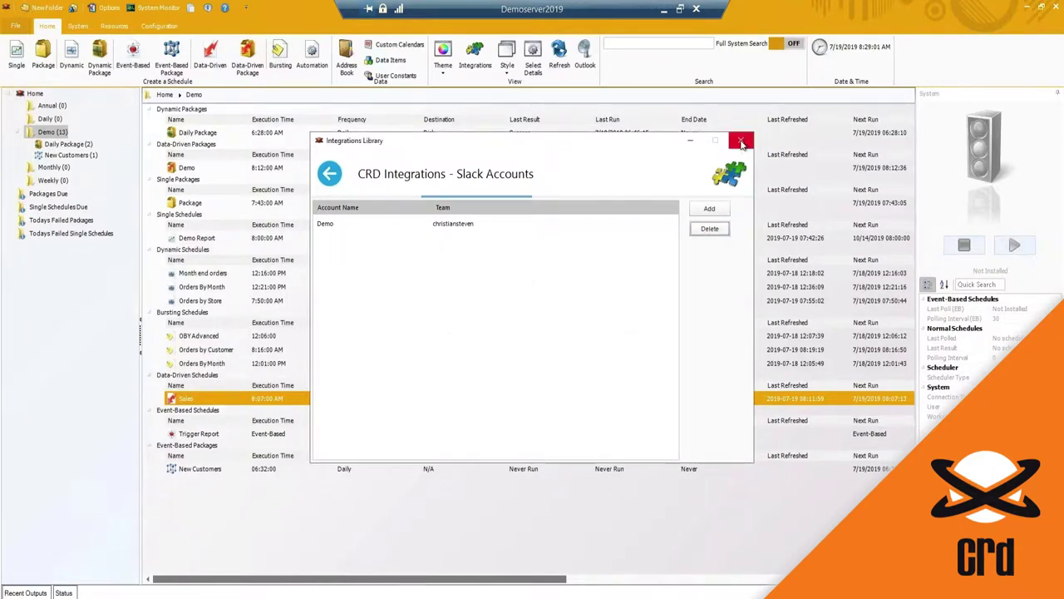
# Step: Look over the connected Dropbox accounts, then close the Integrations Library
pyautogui.click(742, 143)
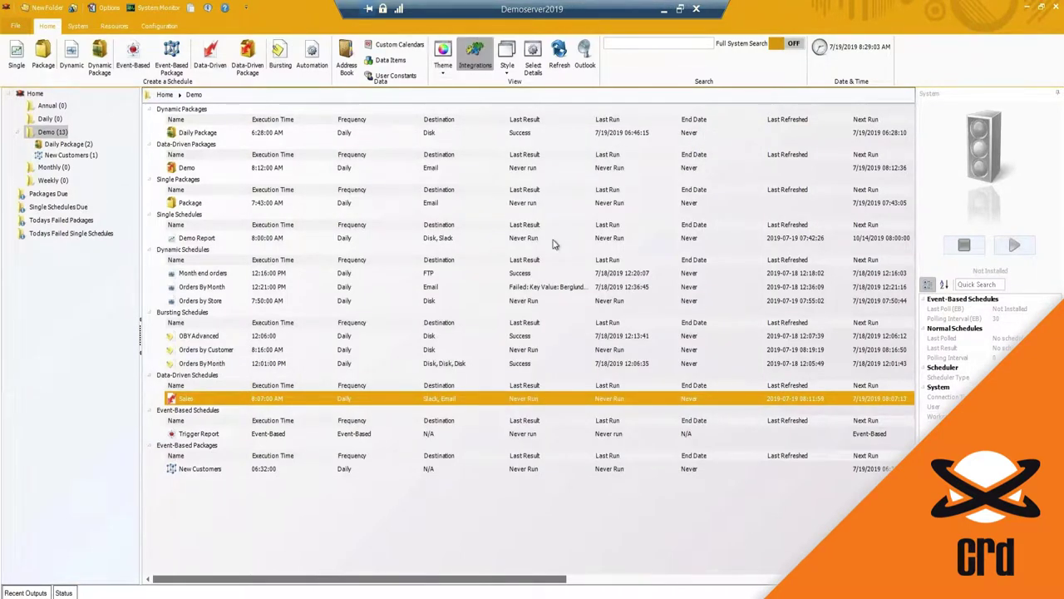
pyautogui.click(508, 242)
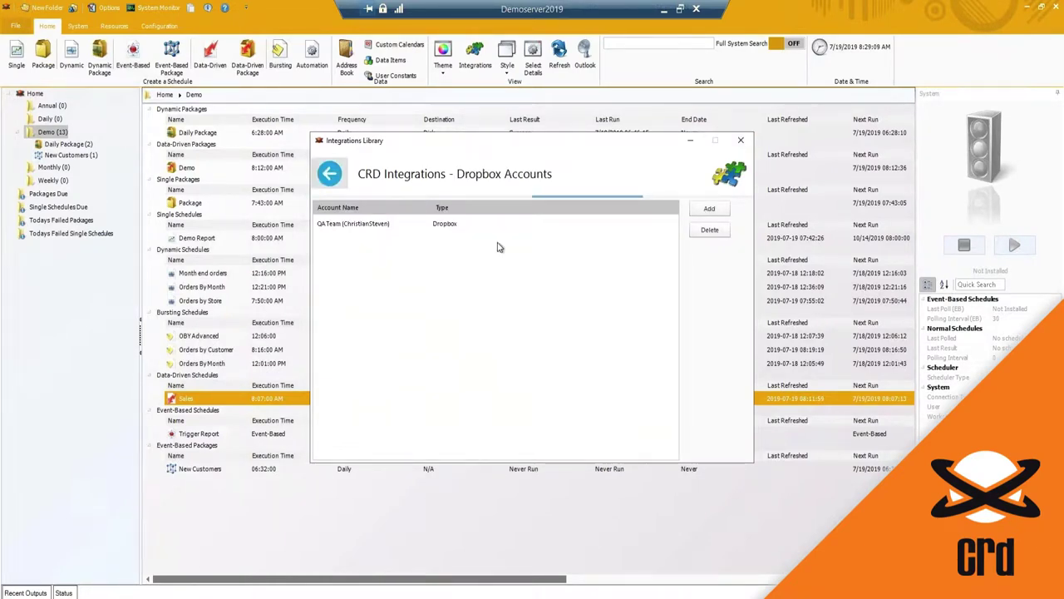
pyautogui.click(329, 173)
pyautogui.click(741, 139)
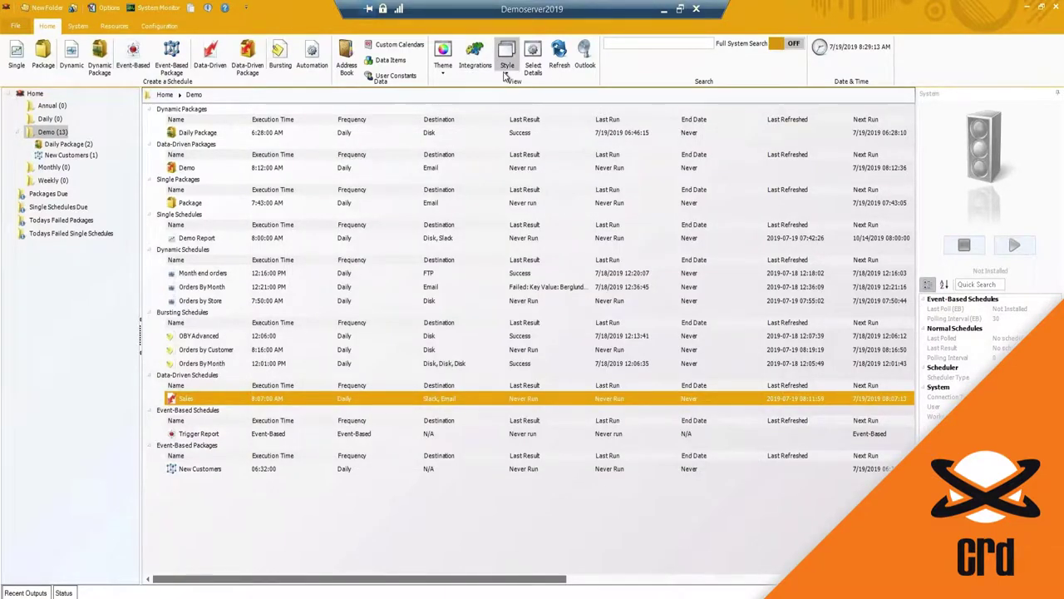
# Step: Switch the Demo schedule list to Tiles style briefly, then back to Details style
pyautogui.click(507, 68)
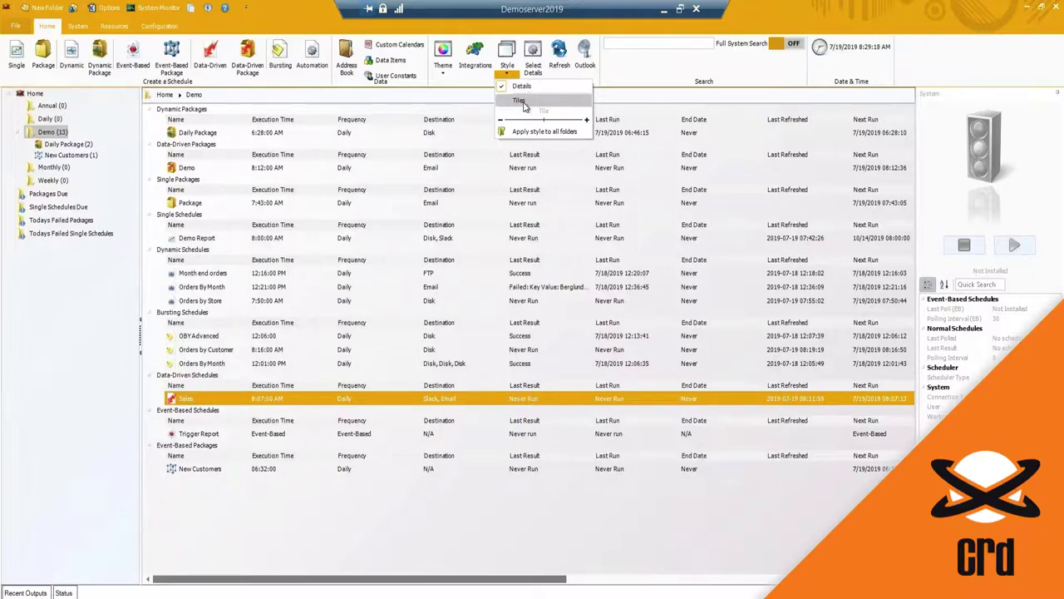
pyautogui.click(519, 100)
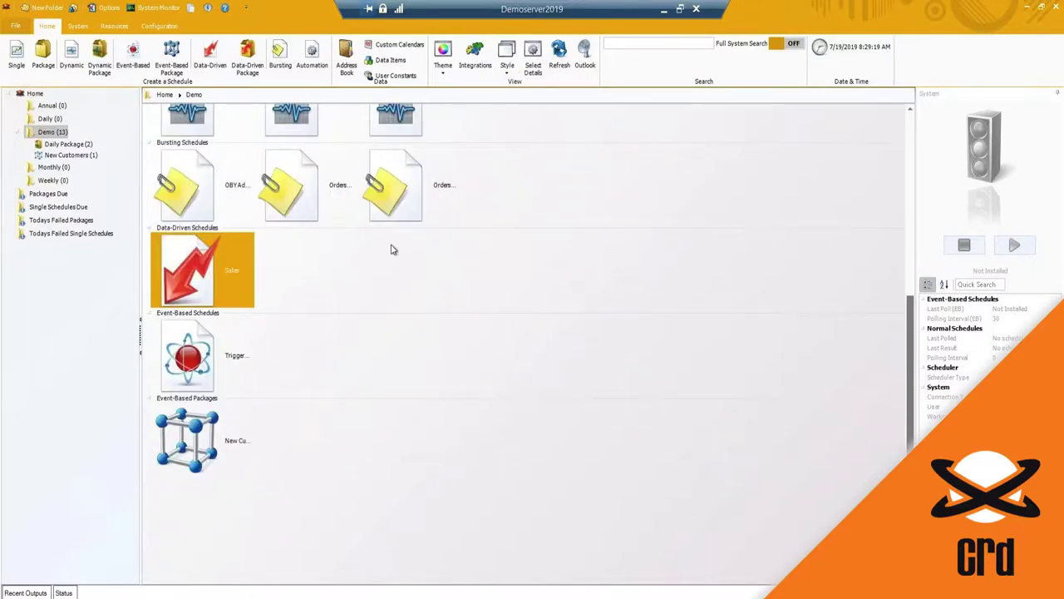
pyautogui.scroll(1, 254, 301)
pyautogui.scroll(7, 254, 301)
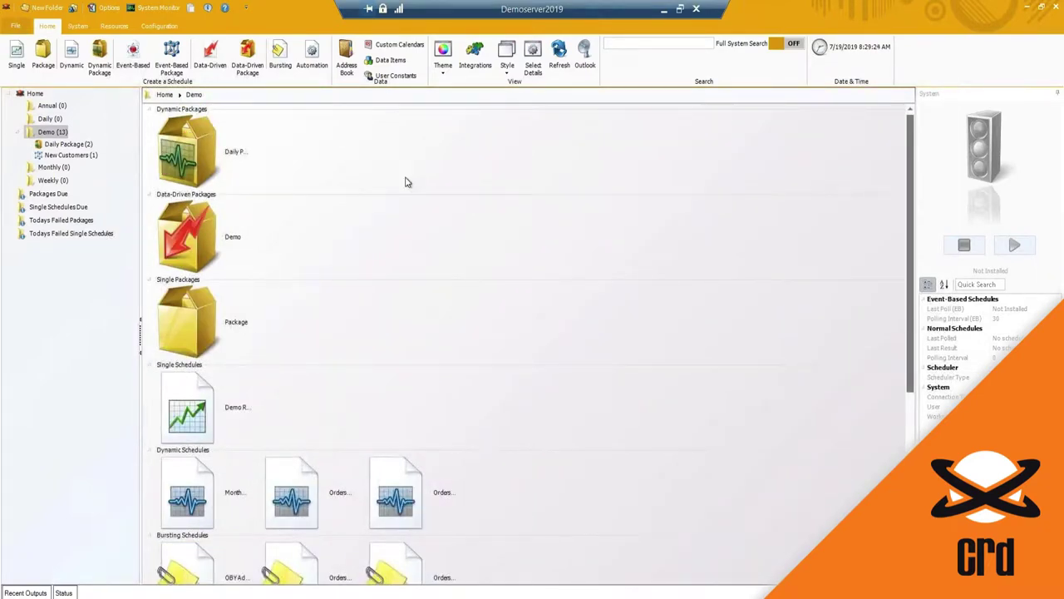
pyautogui.click(507, 78)
pyautogui.click(516, 87)
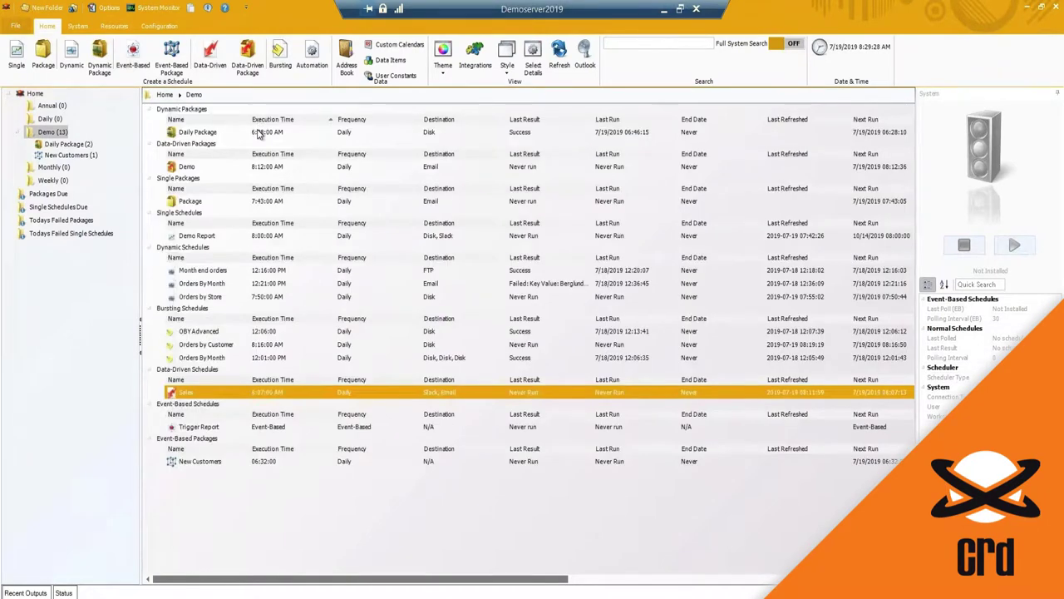
pyautogui.click(258, 133)
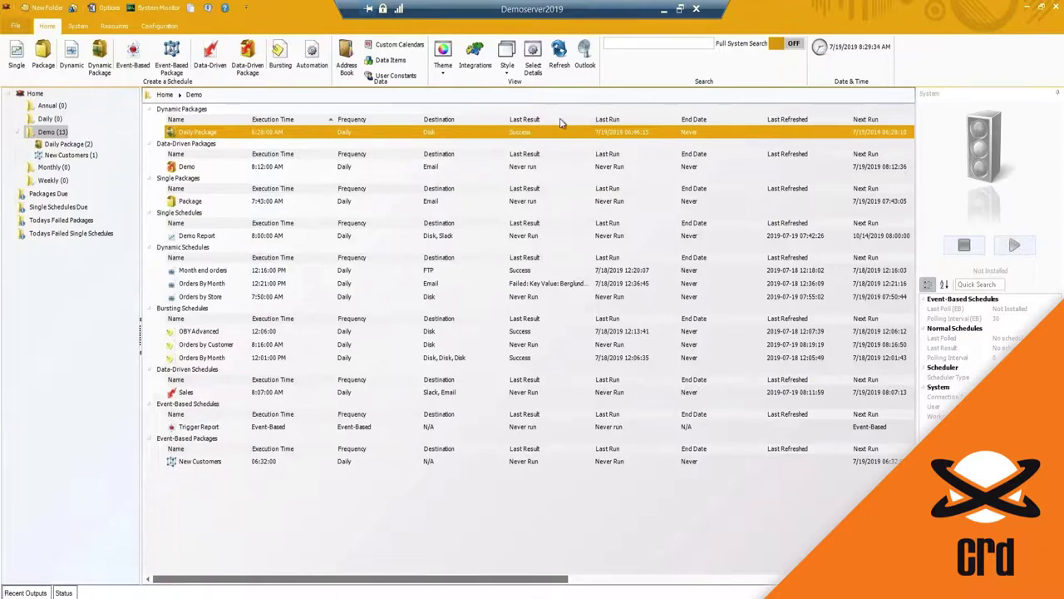
# Step: Add the Destinations, Frequency, Last Result and Next Run columns to the schedule list
pyautogui.click(534, 68)
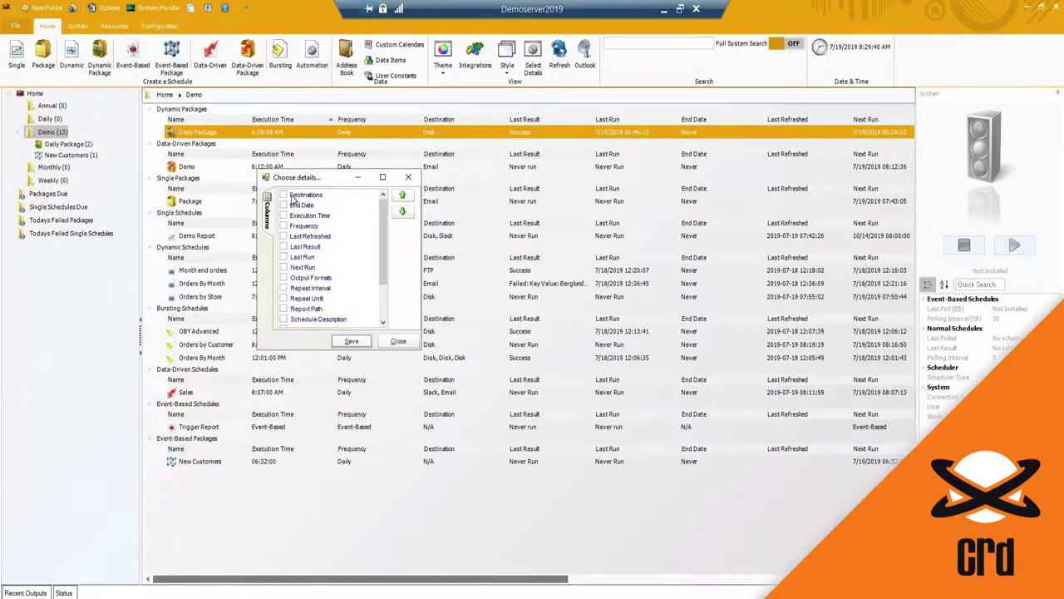
pyautogui.click(283, 195)
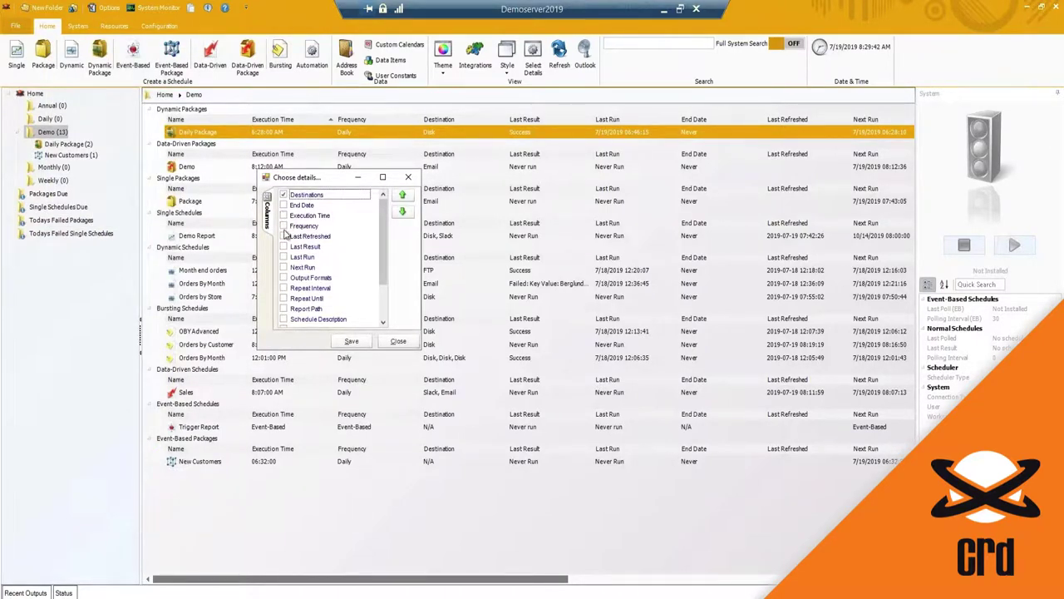
pyautogui.click(284, 225)
pyautogui.click(283, 246)
pyautogui.click(284, 267)
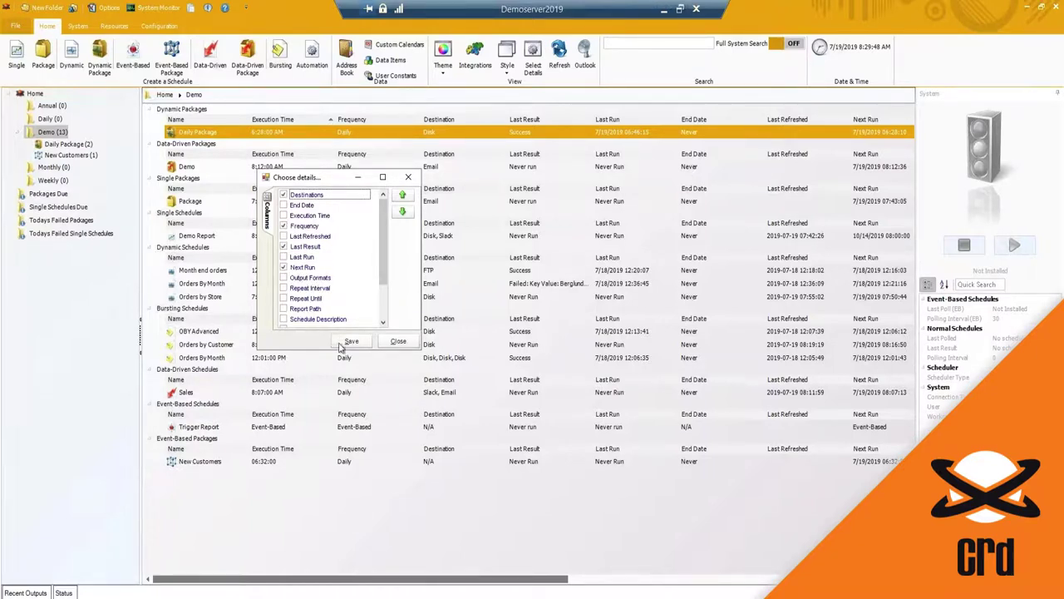
pyautogui.click(351, 341)
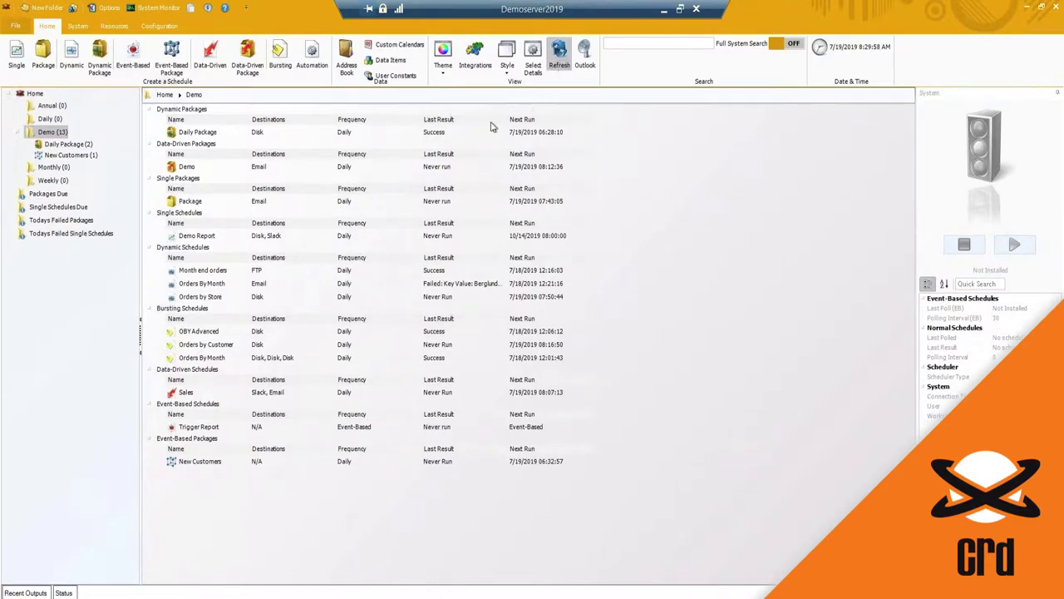
# Step: Run a full system search for 'demo' and select the Demo data-driven package
pyautogui.click(424, 133)
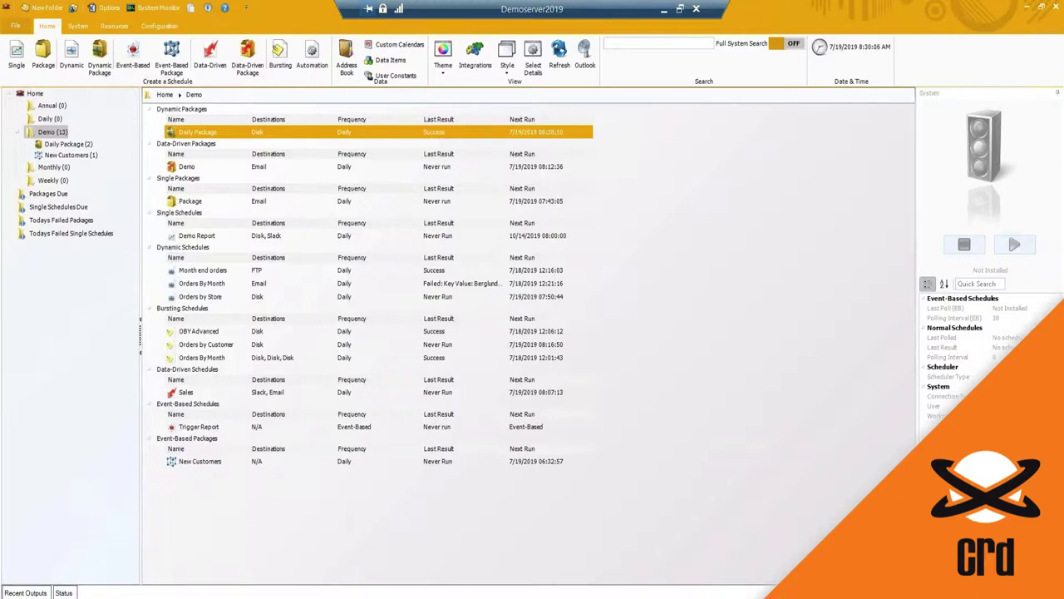
pyautogui.click(657, 42)
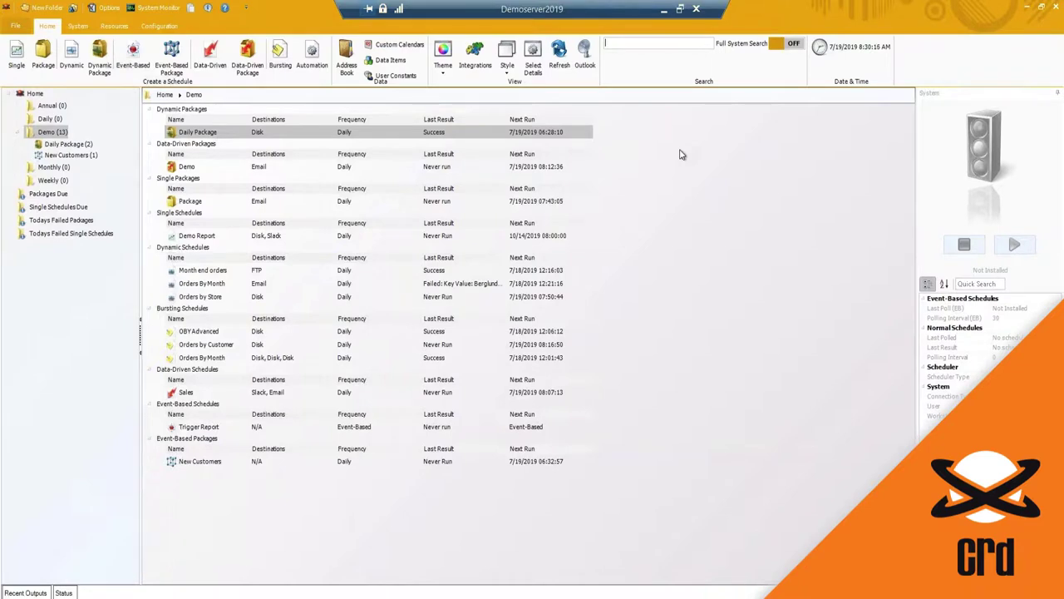
pyautogui.write('demo')
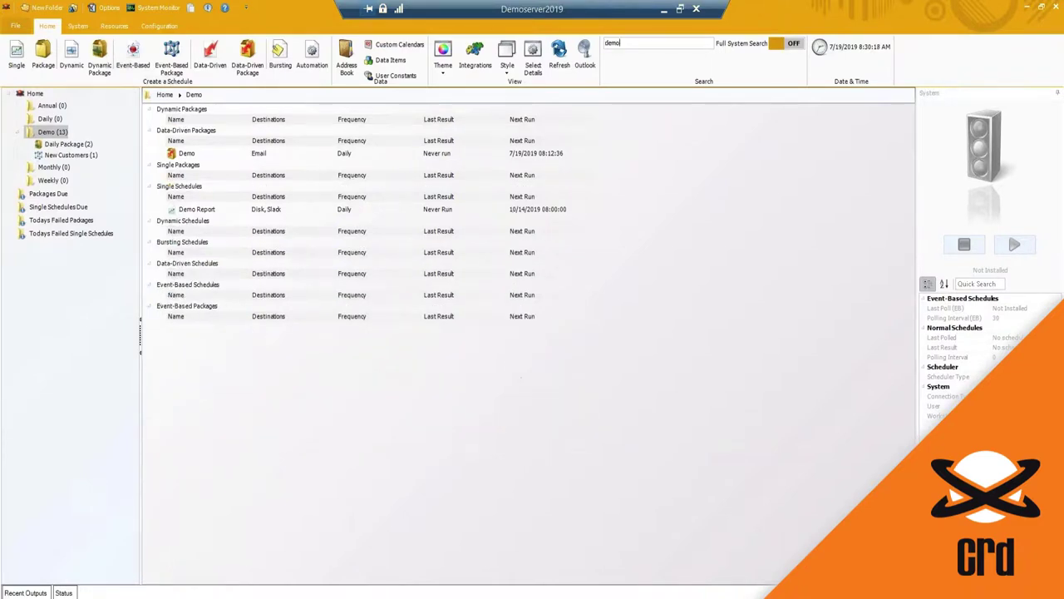
pyautogui.click(185, 157)
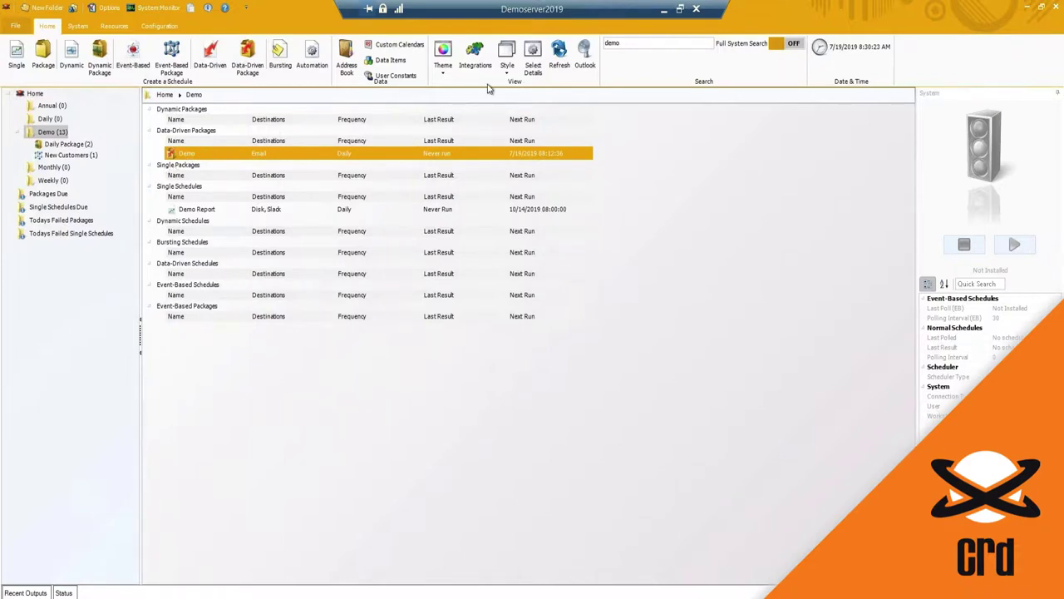
pyautogui.click(585, 58)
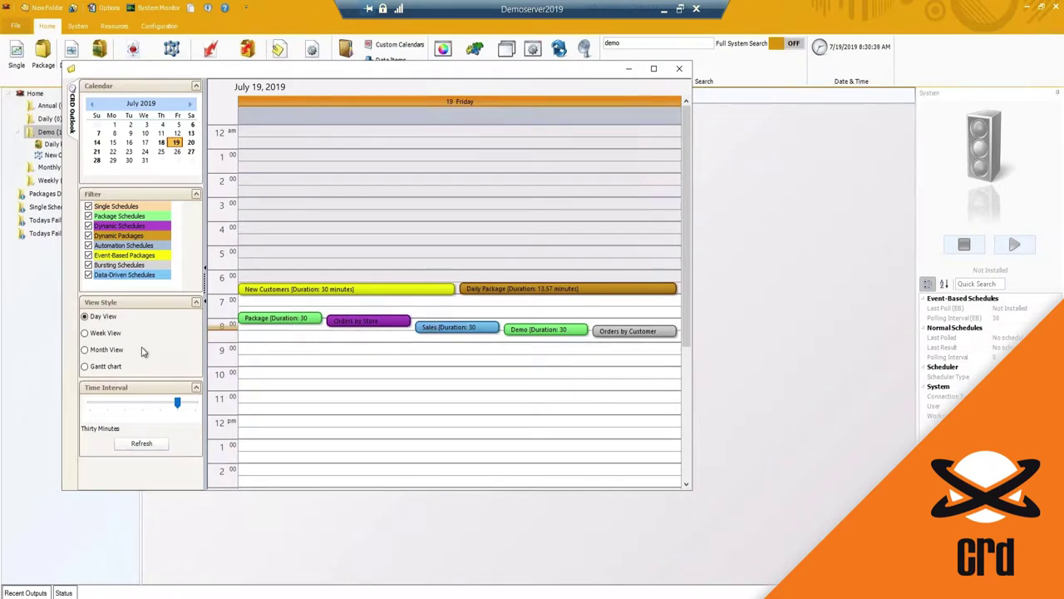
pyautogui.click(159, 143)
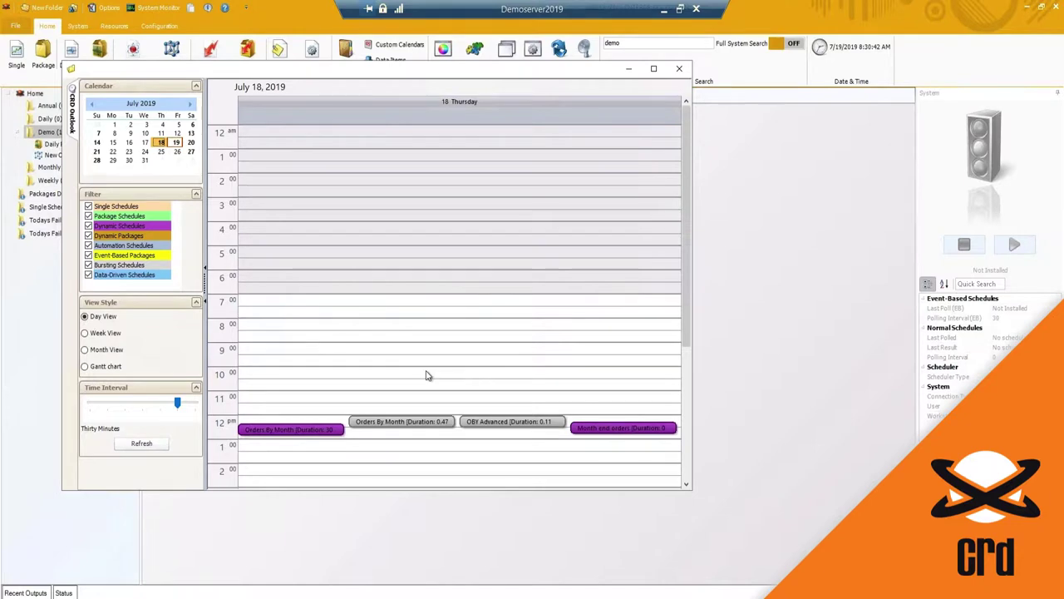
pyautogui.click(682, 70)
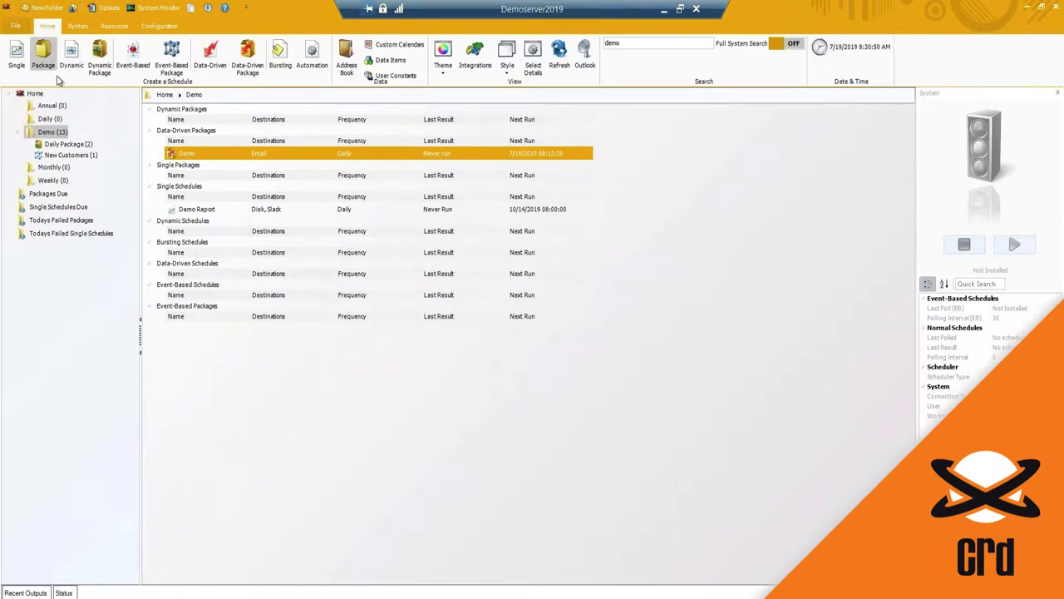
# Step: Open the System Monitor from the System ribbon tab
pyautogui.click(78, 26)
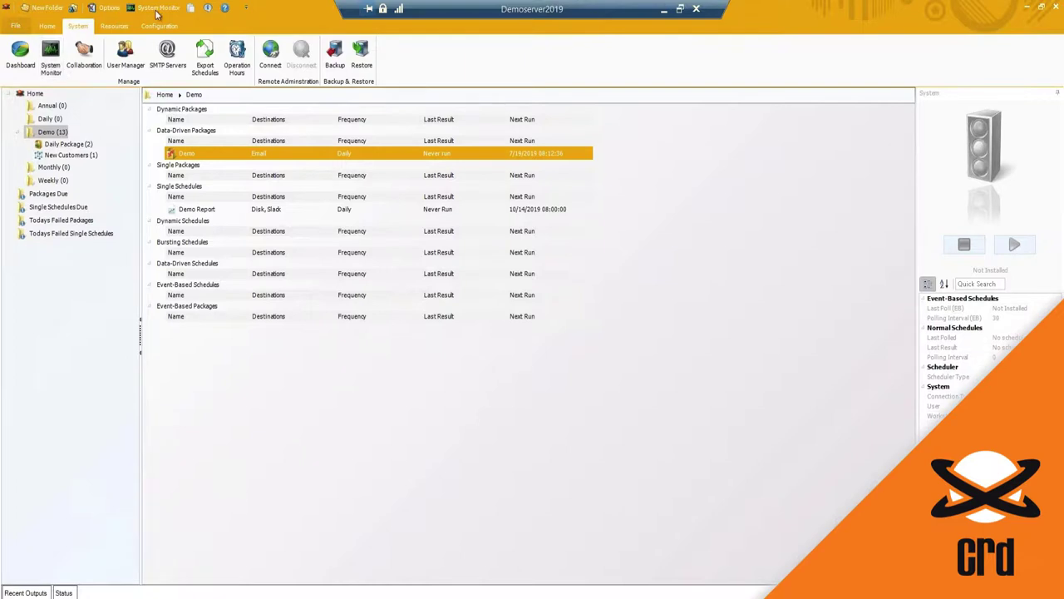
pyautogui.click(53, 56)
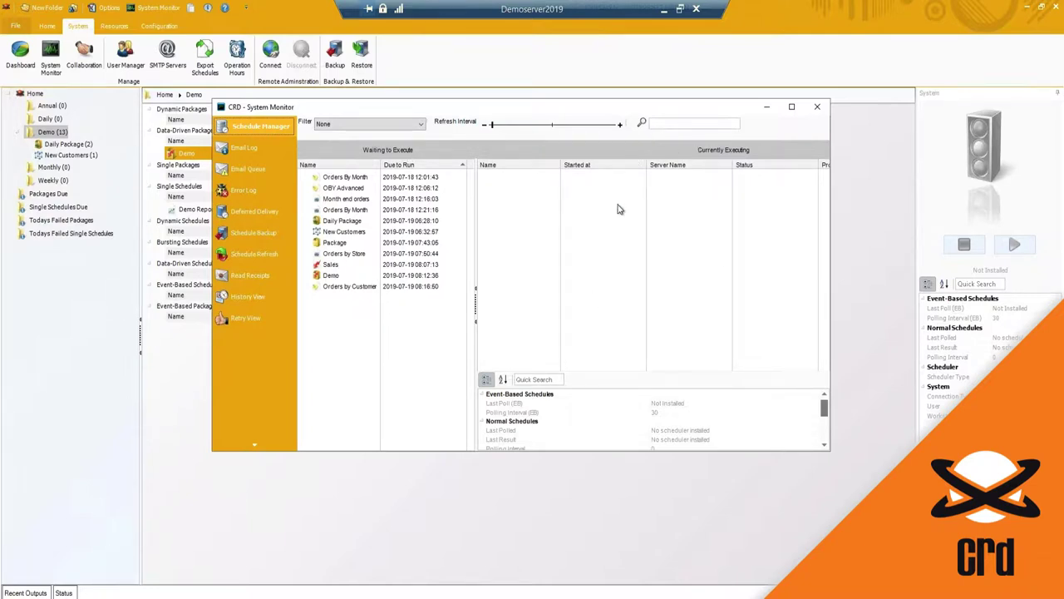
# Step: Review the Email Log's two test emails and 14-day history, then show the empty Email Queue
pyautogui.click(244, 150)
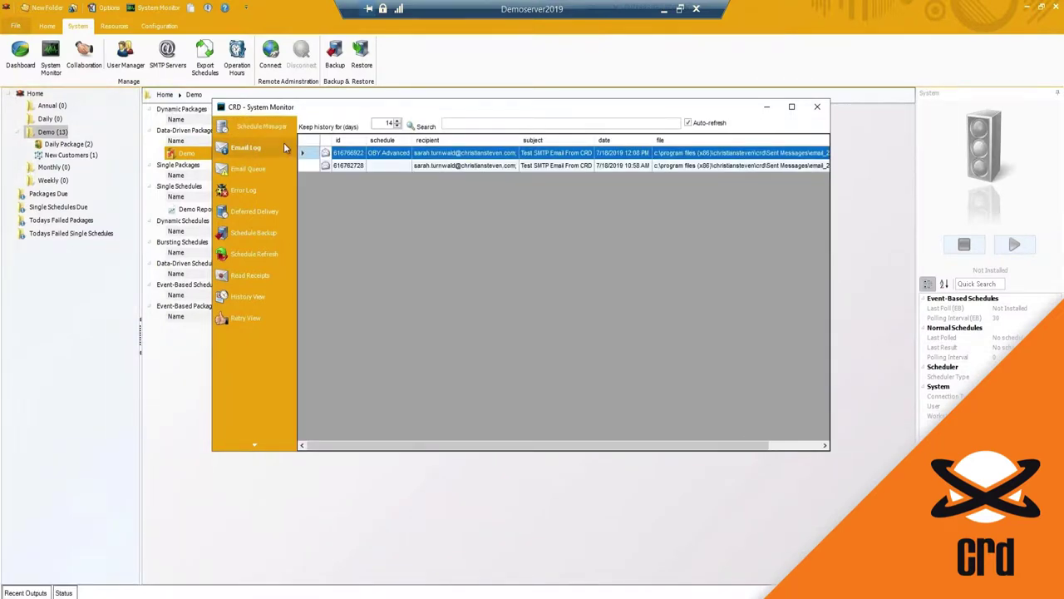
pyautogui.click(442, 164)
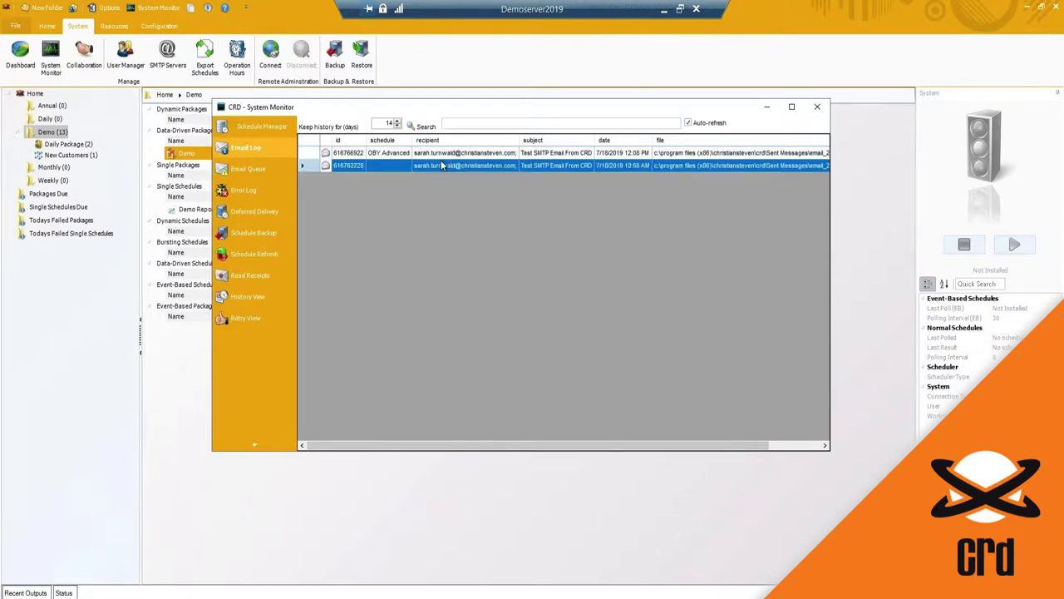
pyautogui.click(444, 153)
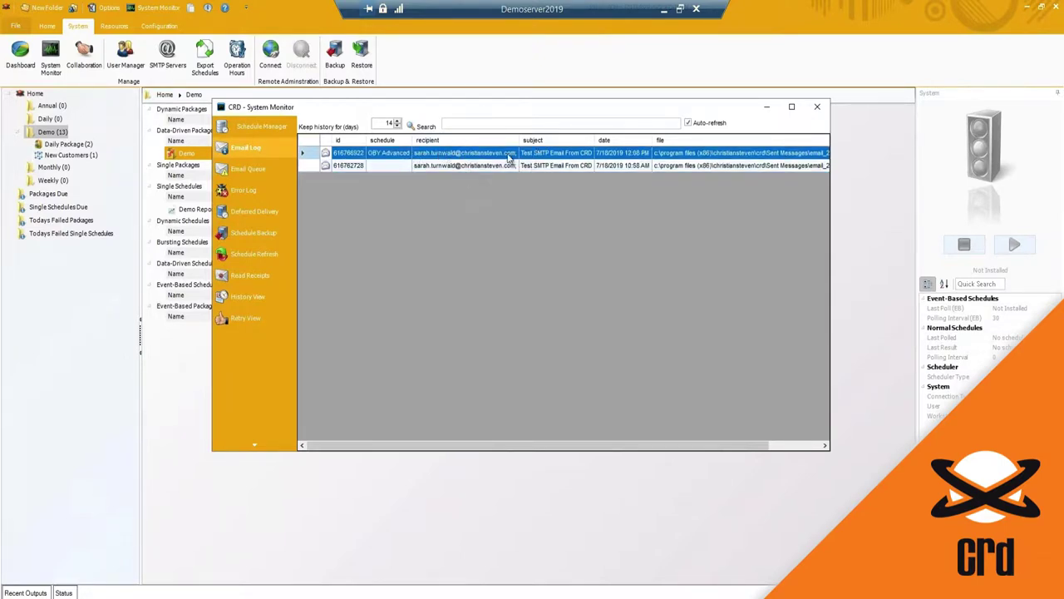
pyautogui.moveTo(384, 123); pyautogui.dragTo(406, 123)
pyautogui.click(378, 124)
pyautogui.doubleClick(388, 123)
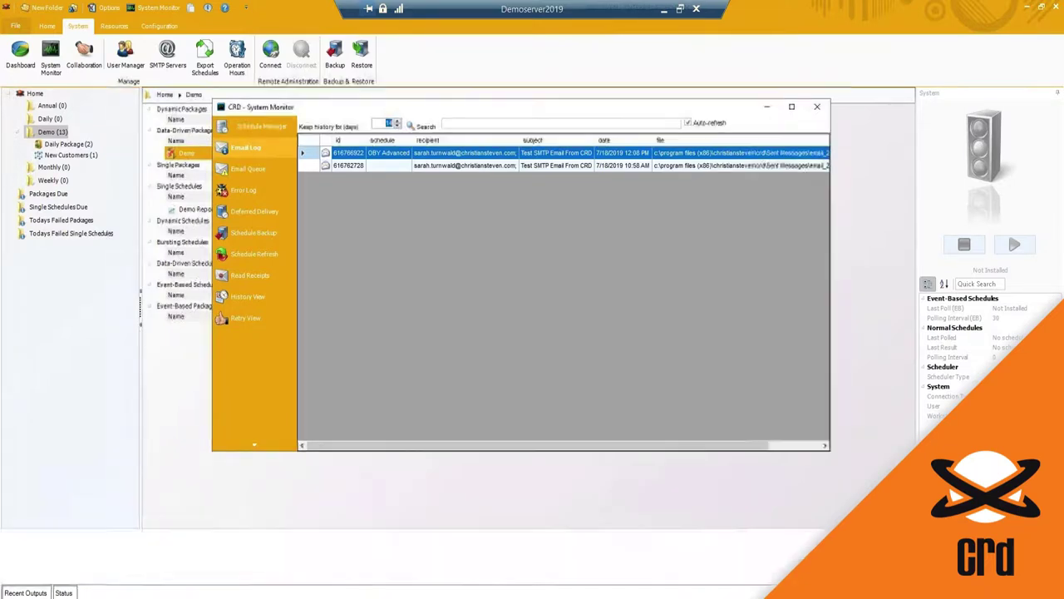
pyautogui.click(421, 166)
pyautogui.click(372, 156)
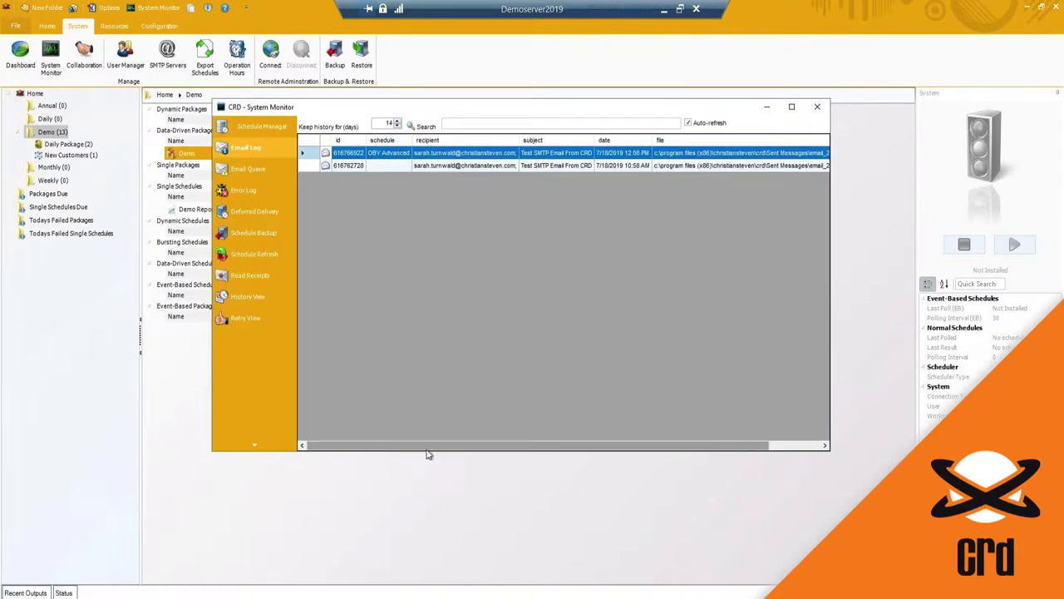
pyautogui.moveTo(428, 451); pyautogui.dragTo(651, 430)
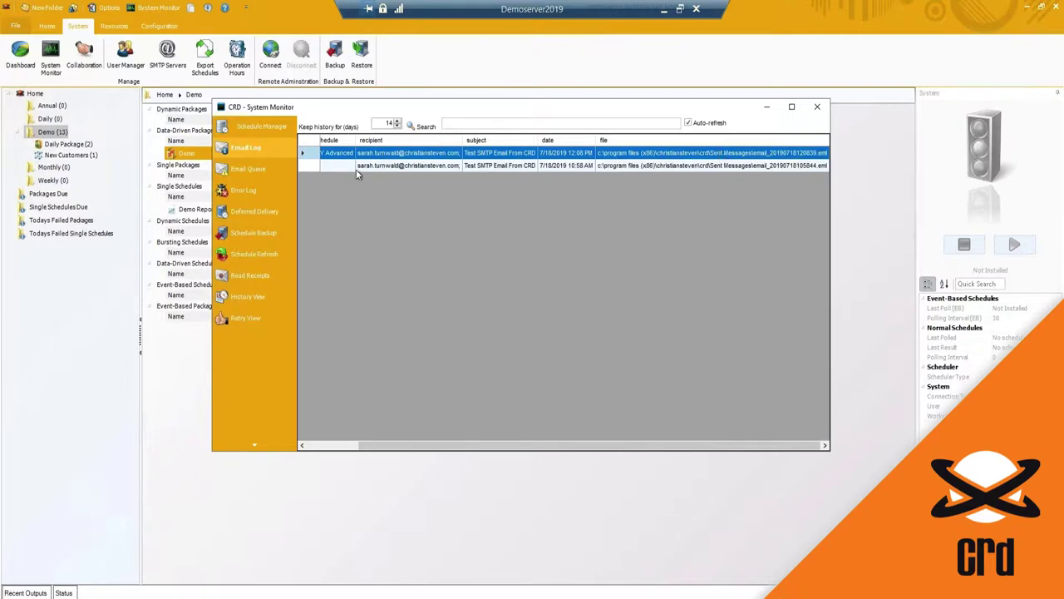
pyautogui.click(259, 166)
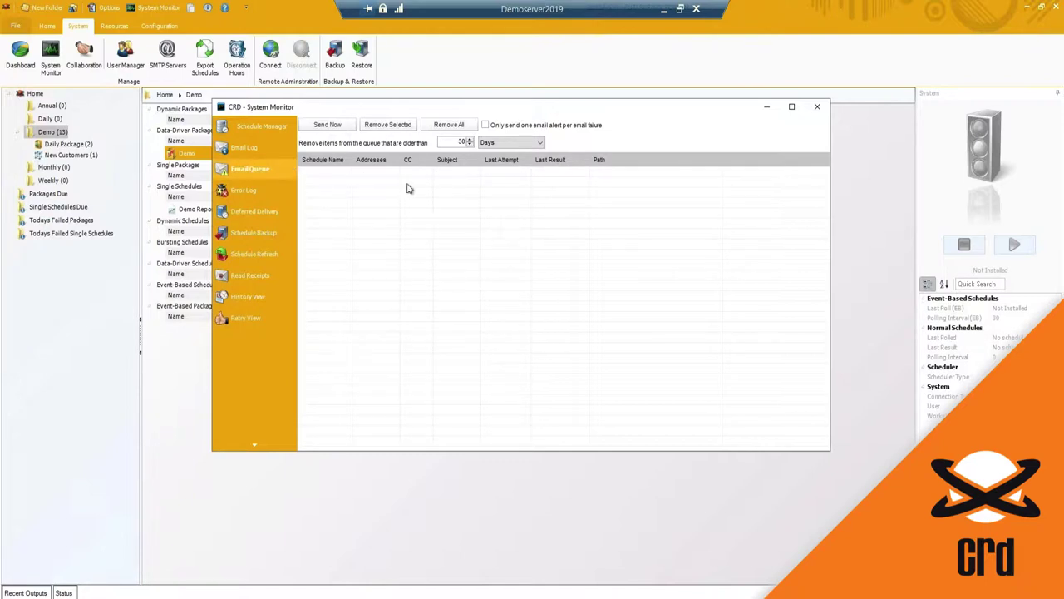
# Step: Check an Orders By Month error in the error log, then show the empty Deferred Delivery queue
pyautogui.click(254, 192)
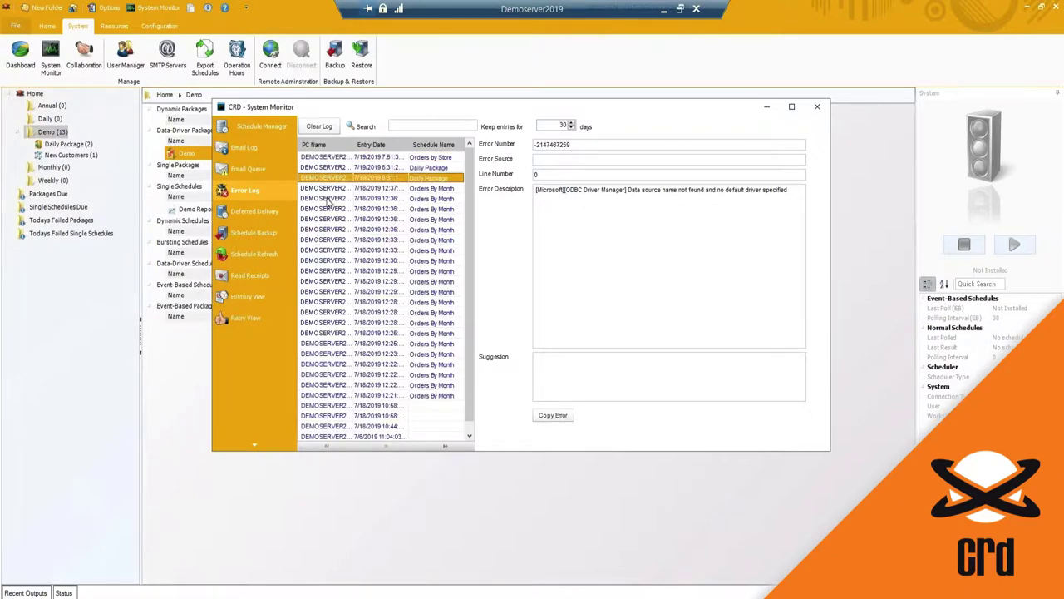
pyautogui.click(328, 199)
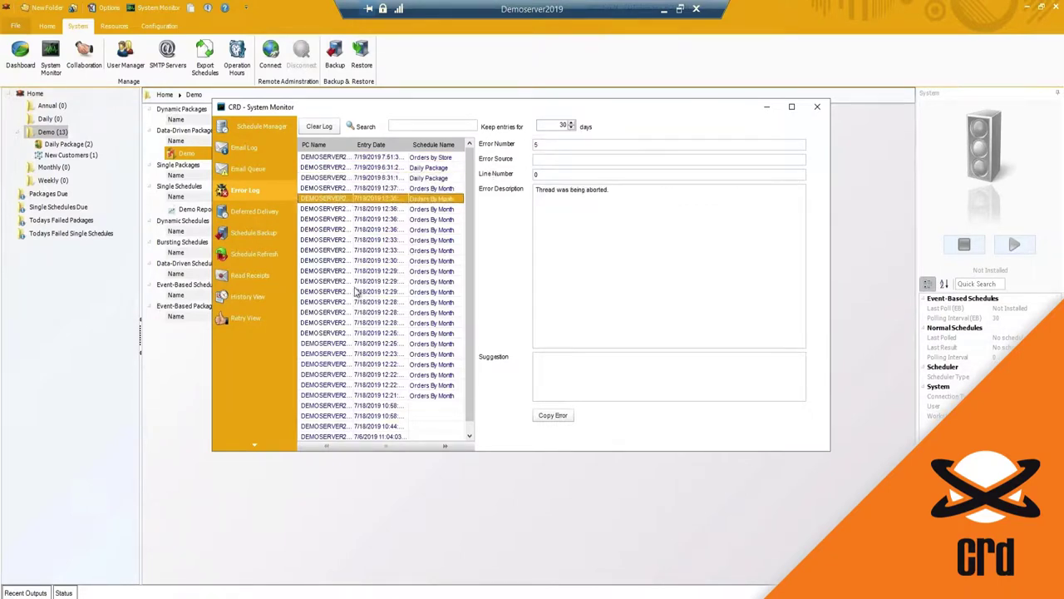
pyautogui.doubleClick(563, 125)
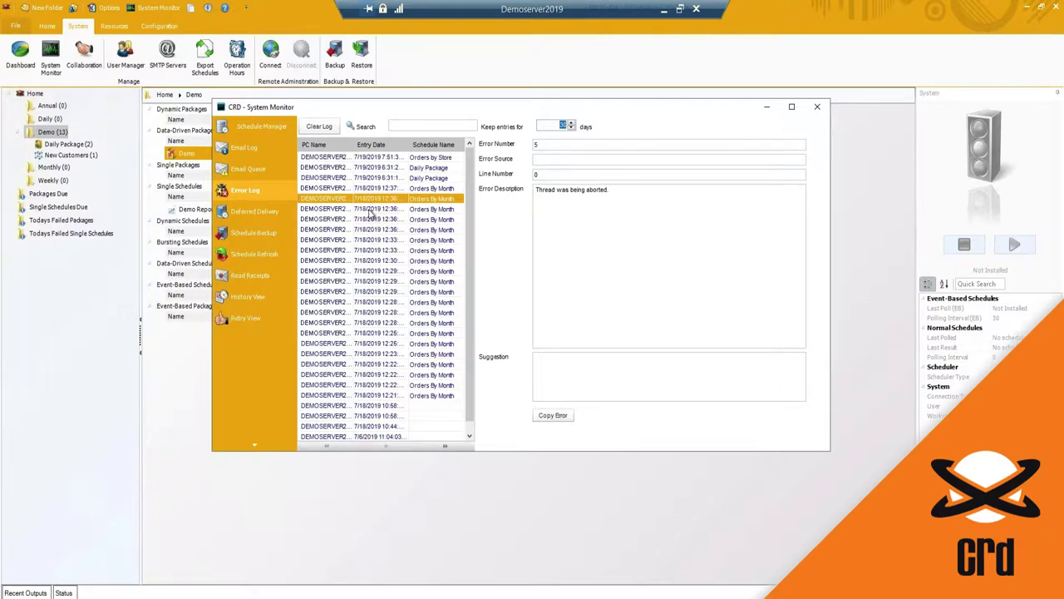
pyautogui.click(238, 215)
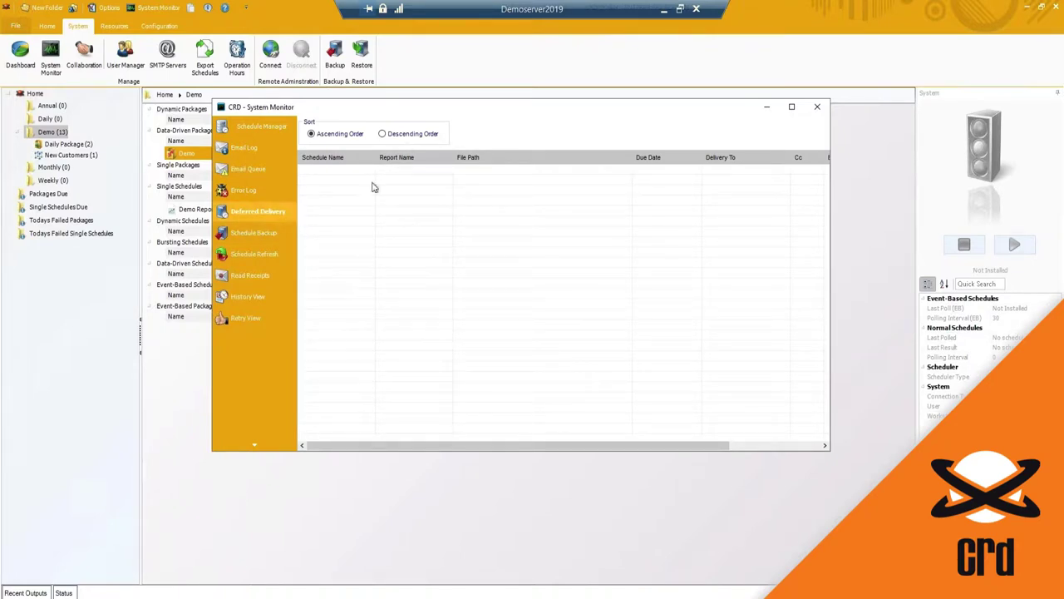
# Step: Review the Schedule Backup settings, then show Schedule Refresh with its five folders
pyautogui.click(248, 232)
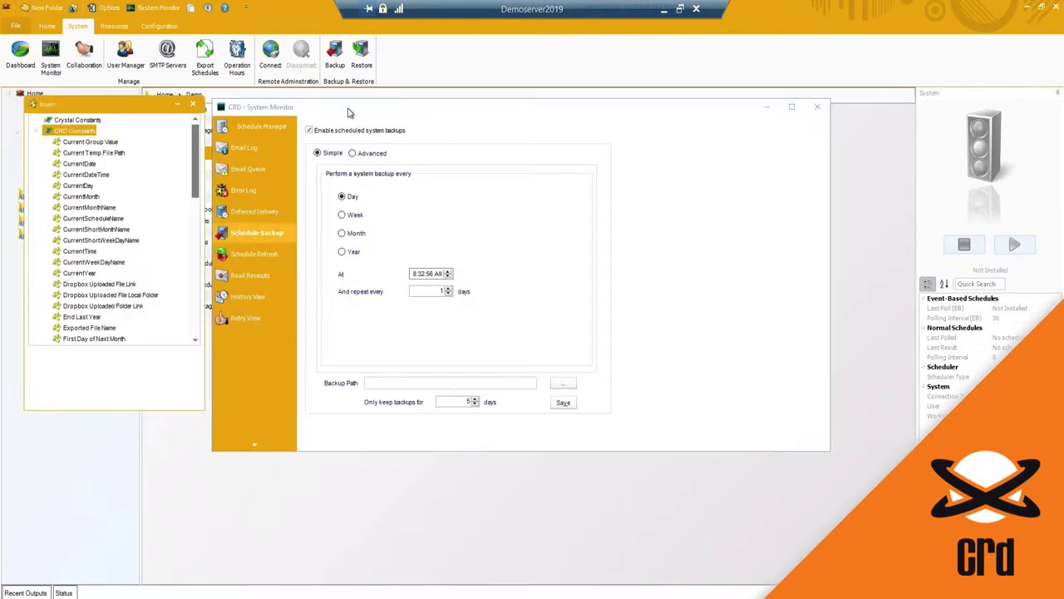
pyautogui.moveTo(379, 107); pyautogui.dragTo(410, 103)
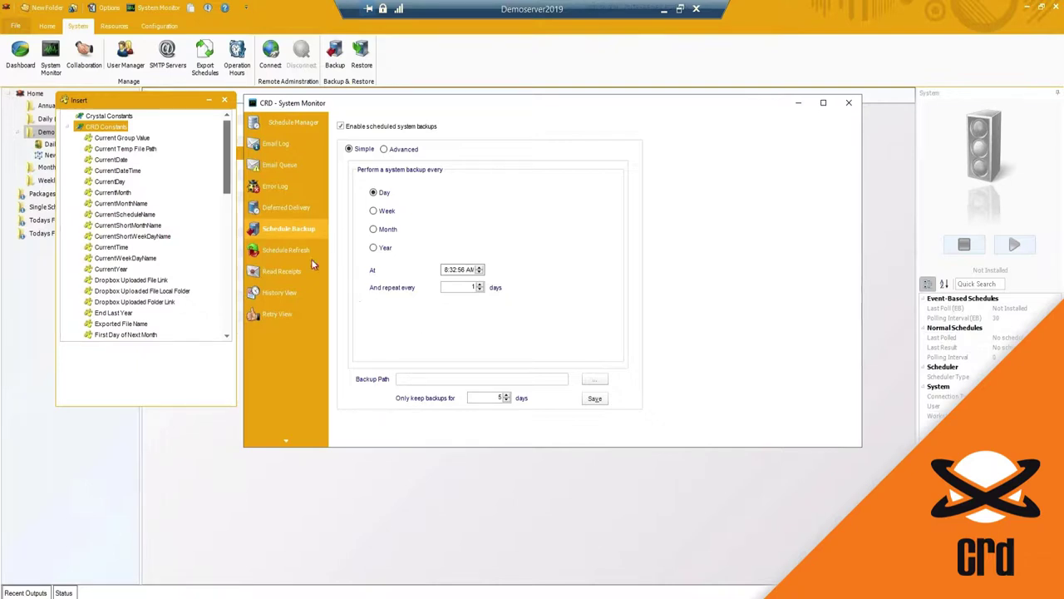
pyautogui.click(291, 250)
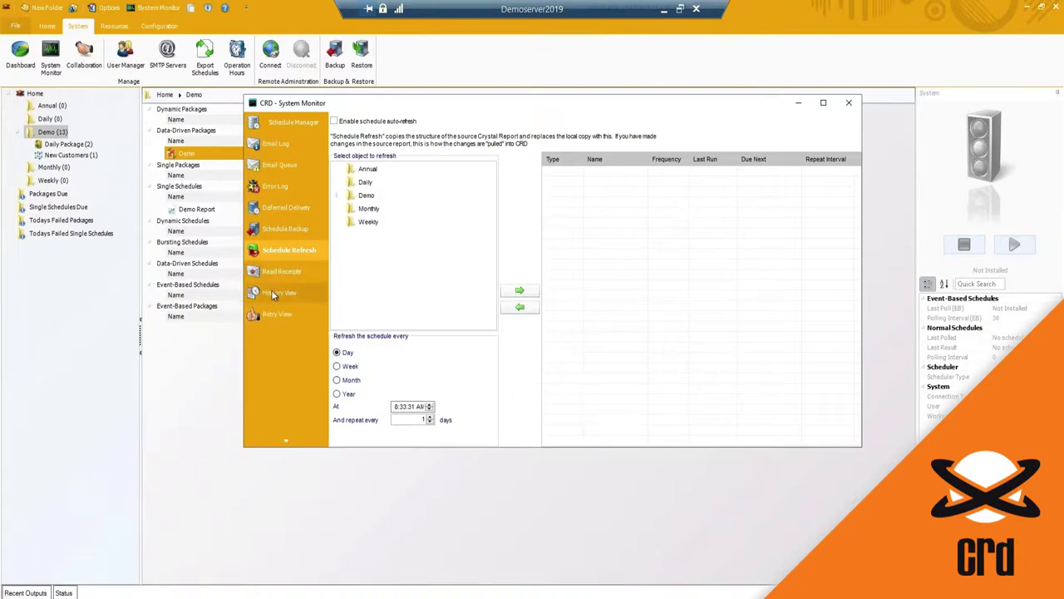
# Step: Review run history for Month and orders, Sales, OBY Advanced and the Daily Package
pyautogui.click(281, 292)
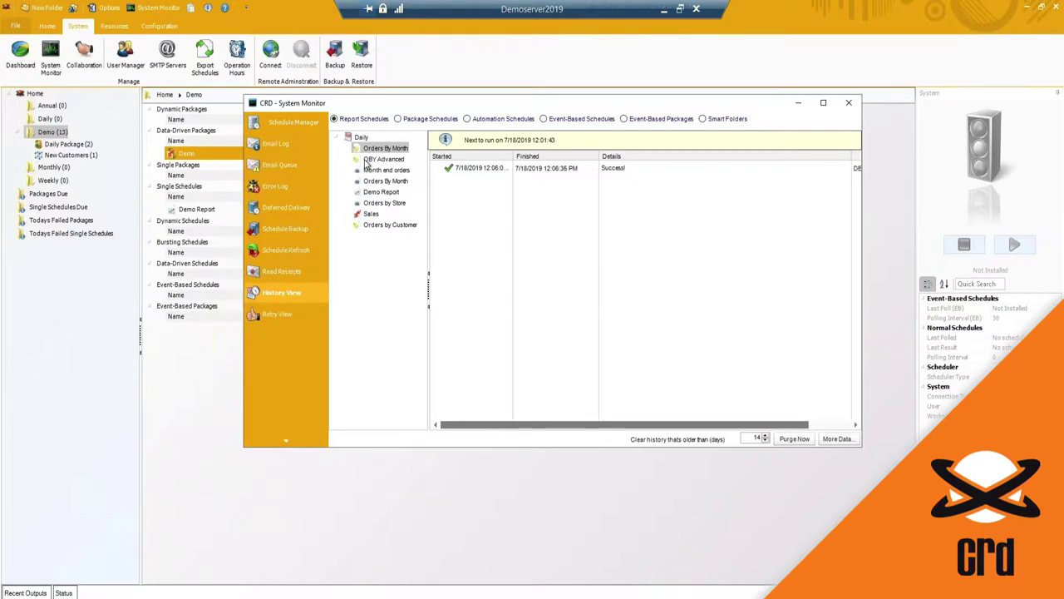
pyautogui.click(372, 170)
pyautogui.click(371, 215)
pyautogui.click(382, 159)
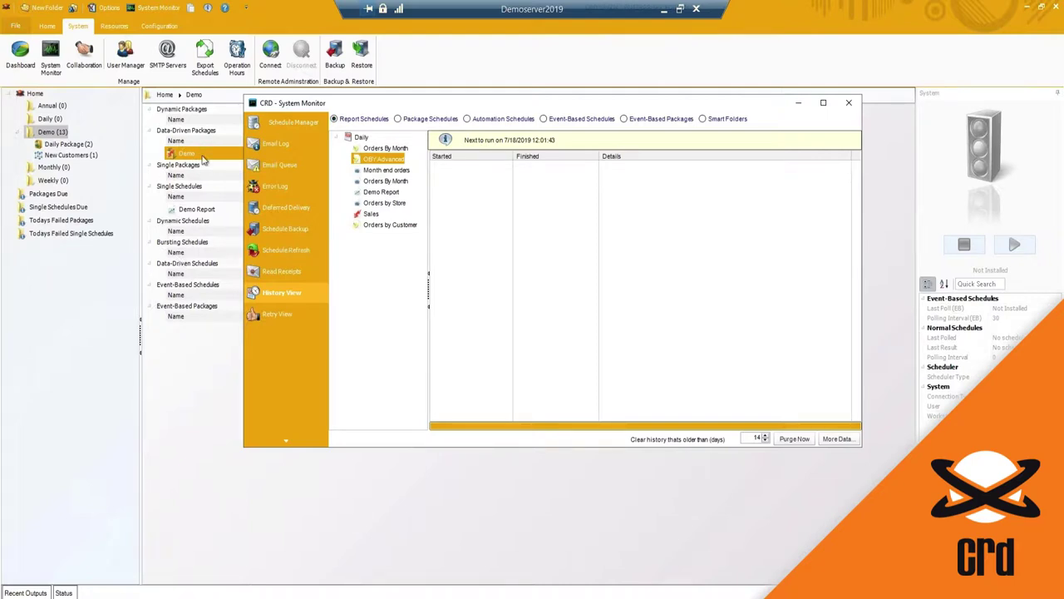
pyautogui.click(321, 298)
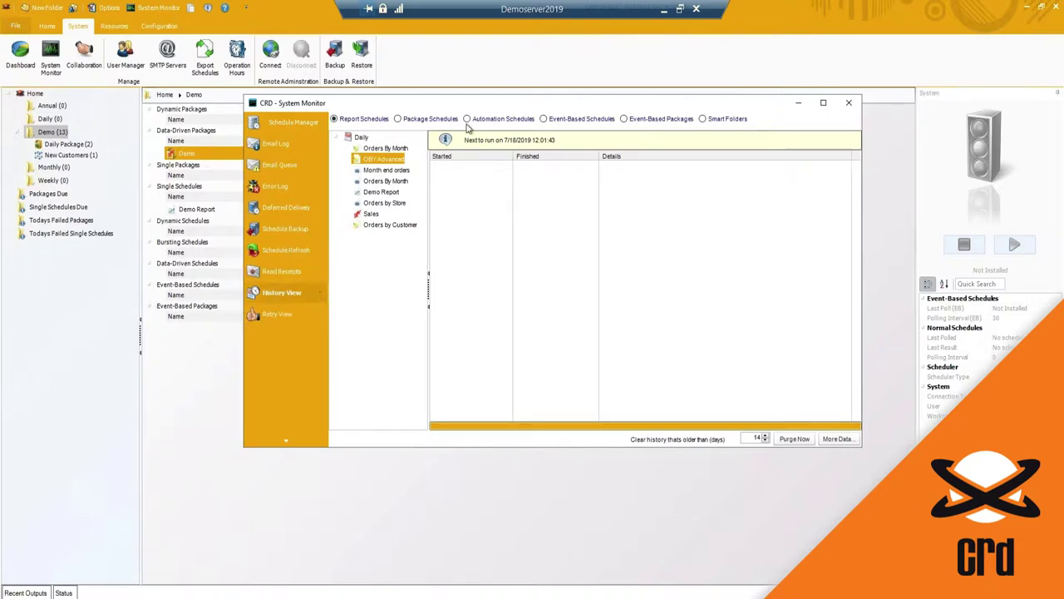
pyautogui.click(398, 118)
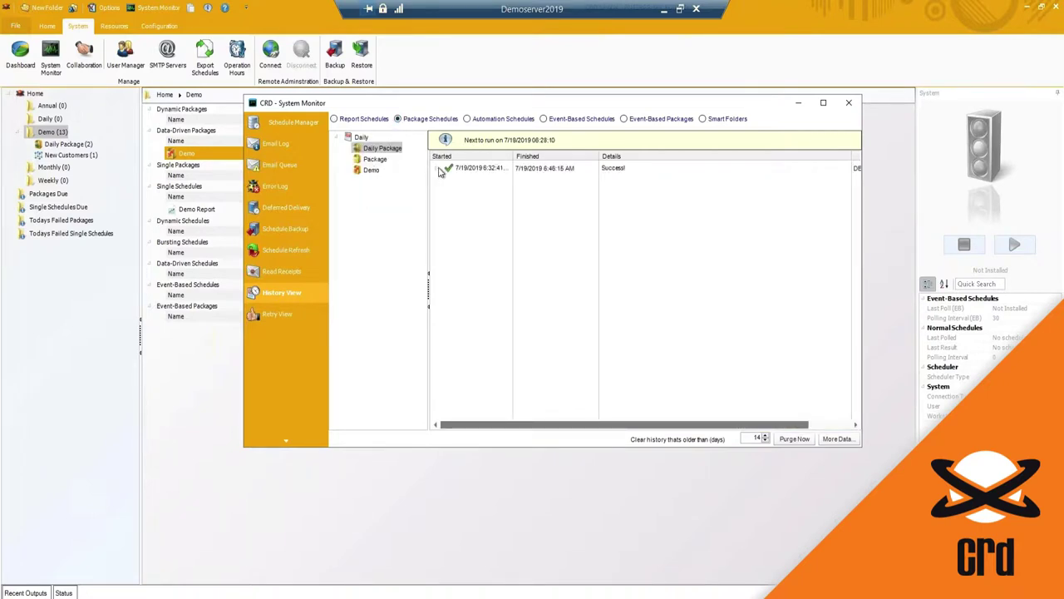
pyautogui.click(437, 168)
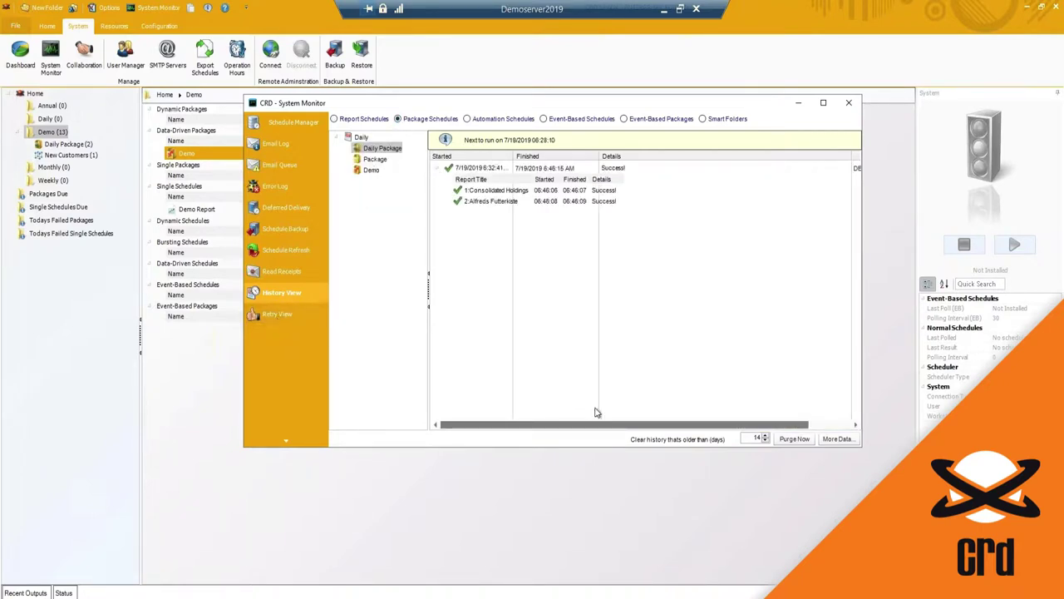
# Step: Check the Retry View and Schedule Manager, then close the System Monitor
pyautogui.click(274, 316)
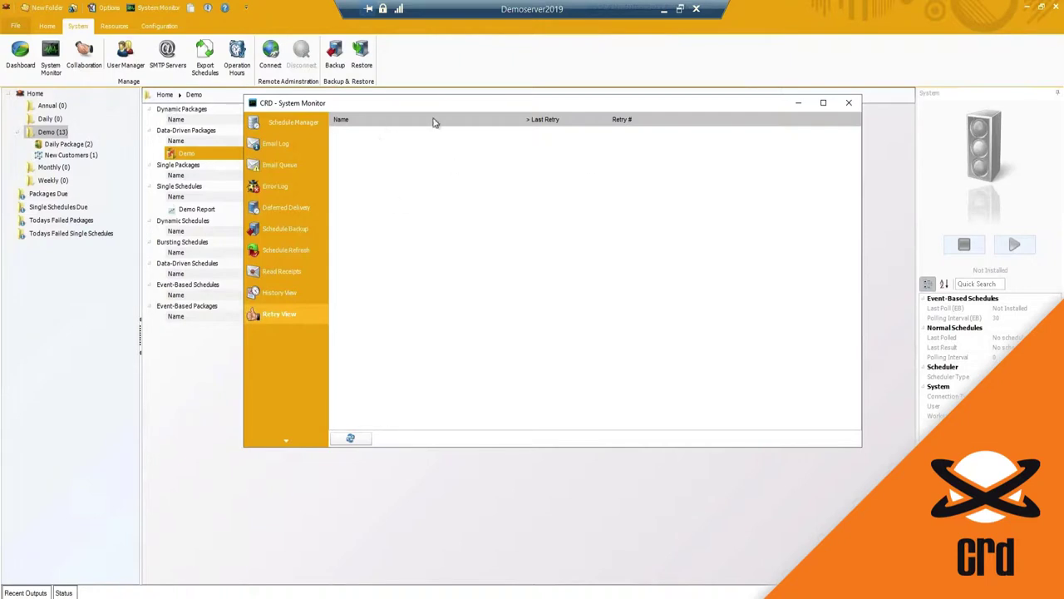
pyautogui.click(302, 121)
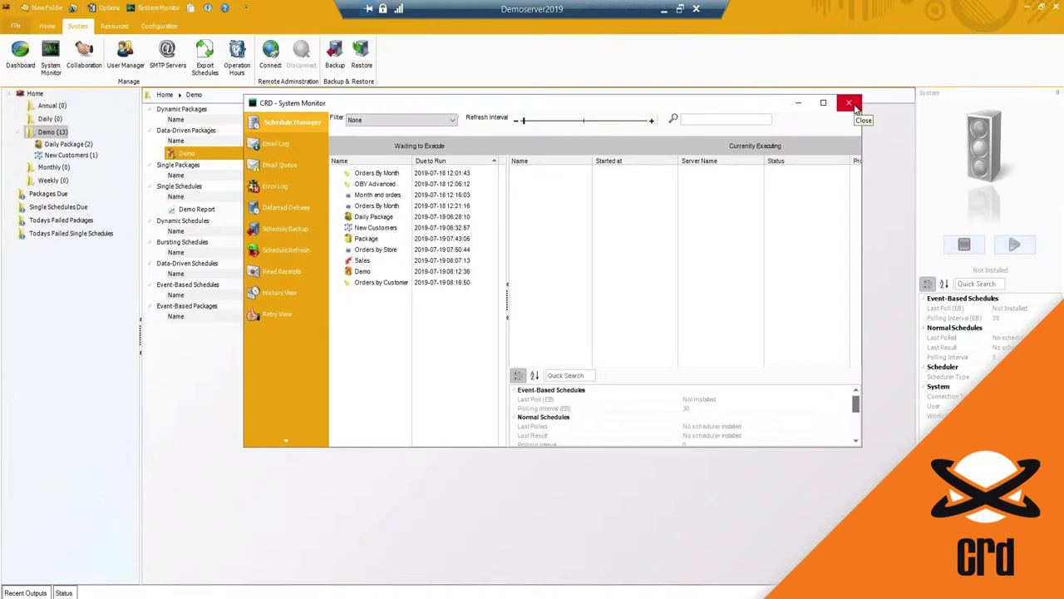
pyautogui.click(849, 104)
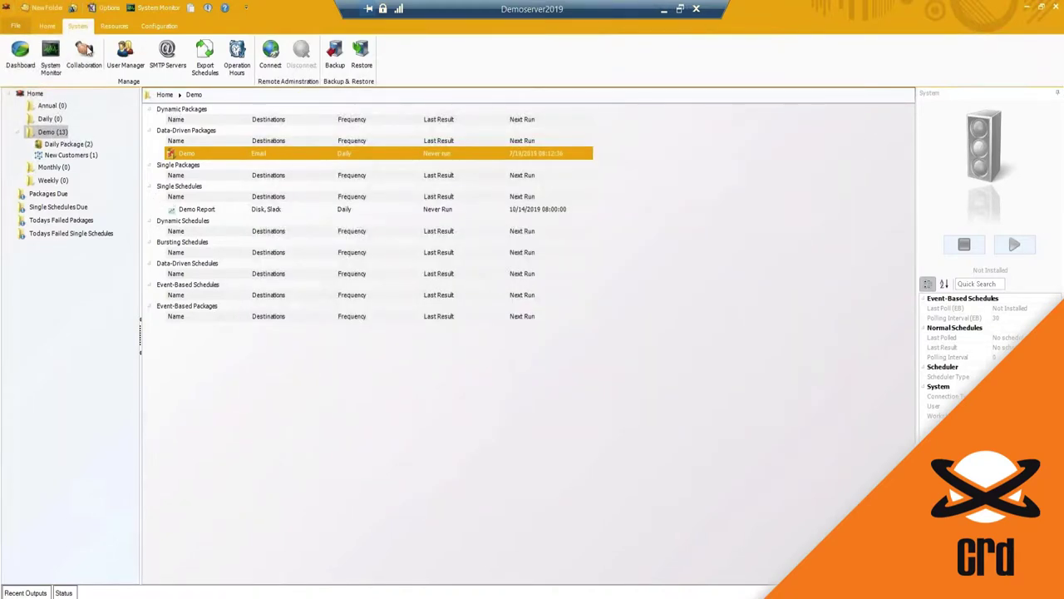
# Step: Turn on server collaboration and begin adding a collaborator's configuration file, then cancel
pyautogui.click(83, 53)
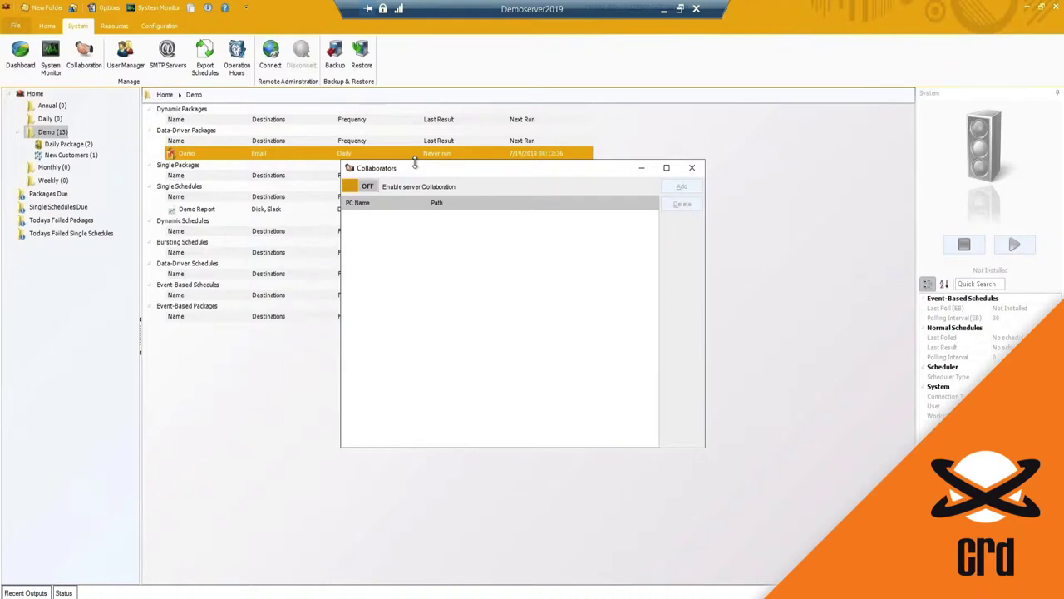
pyautogui.click(363, 186)
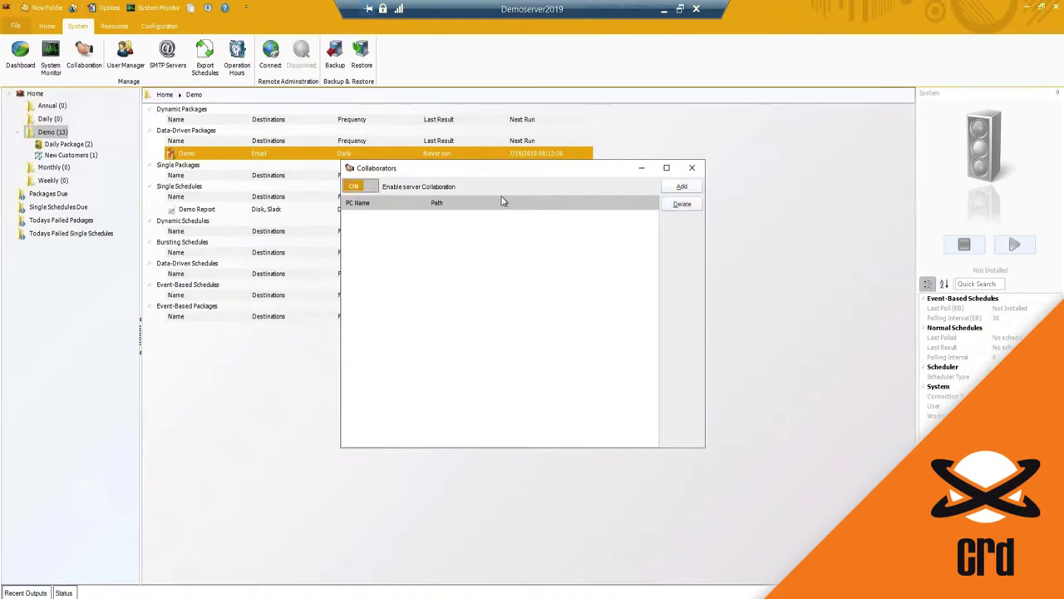
pyautogui.click(682, 186)
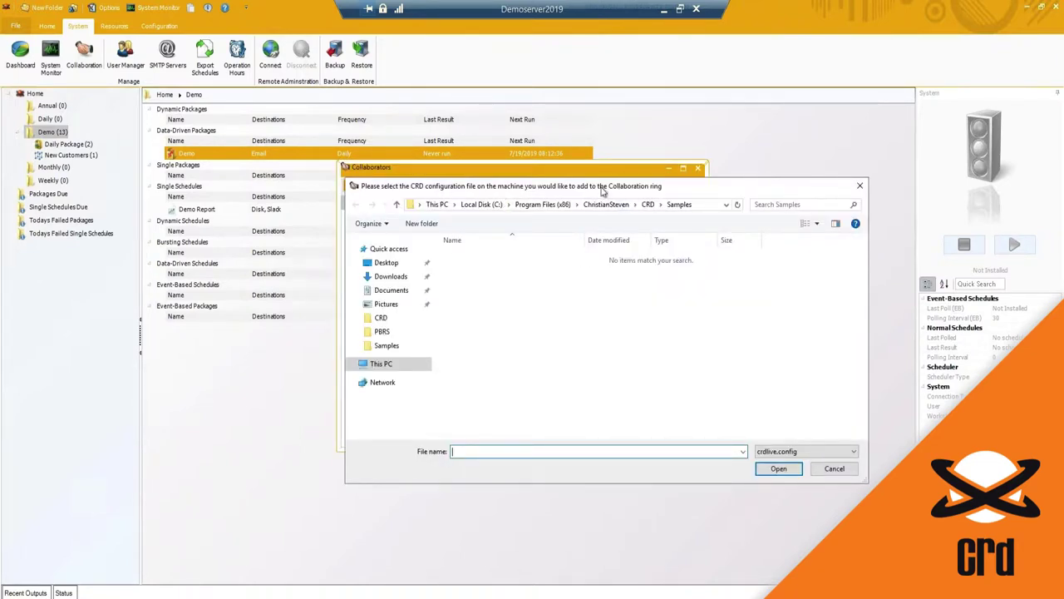
pyautogui.moveTo(603, 191); pyautogui.dragTo(534, 235)
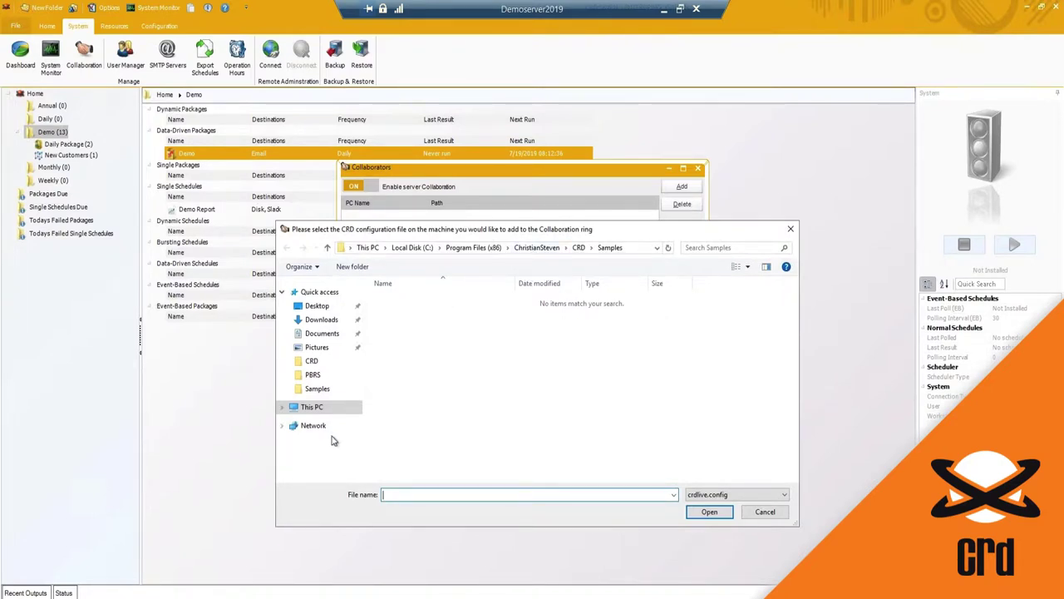
pyautogui.click(766, 513)
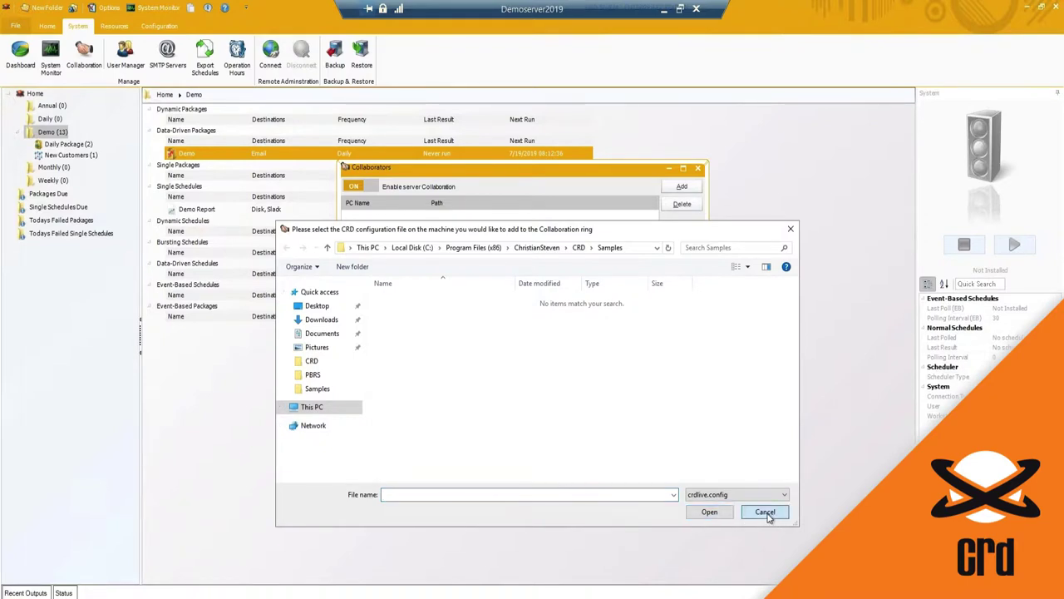
# Step: Switch server collaboration back off, confirming the prompts, and open the User Manager
pyautogui.click(356, 188)
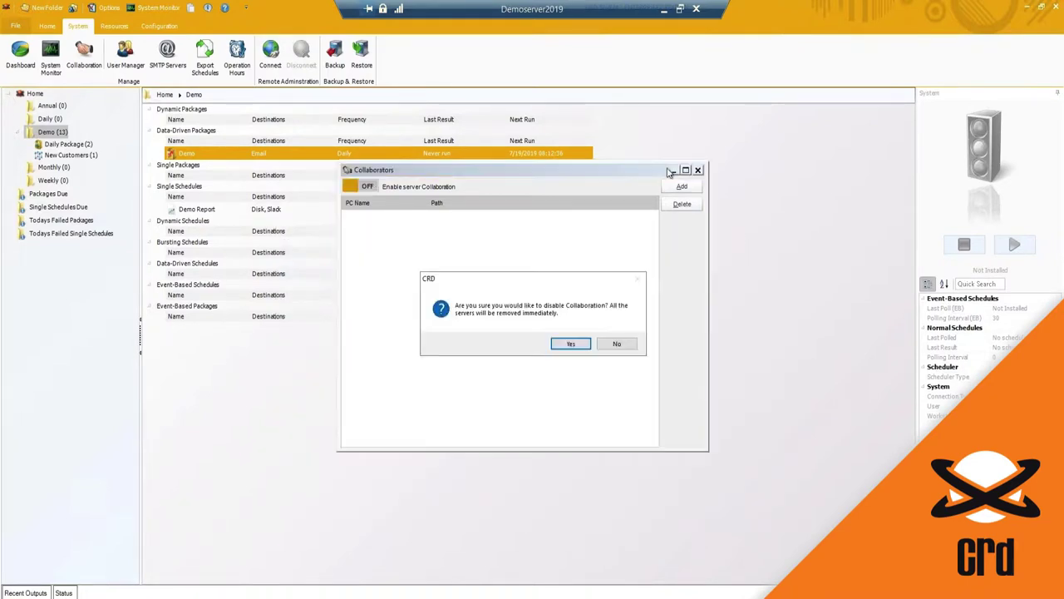
pyautogui.click(571, 344)
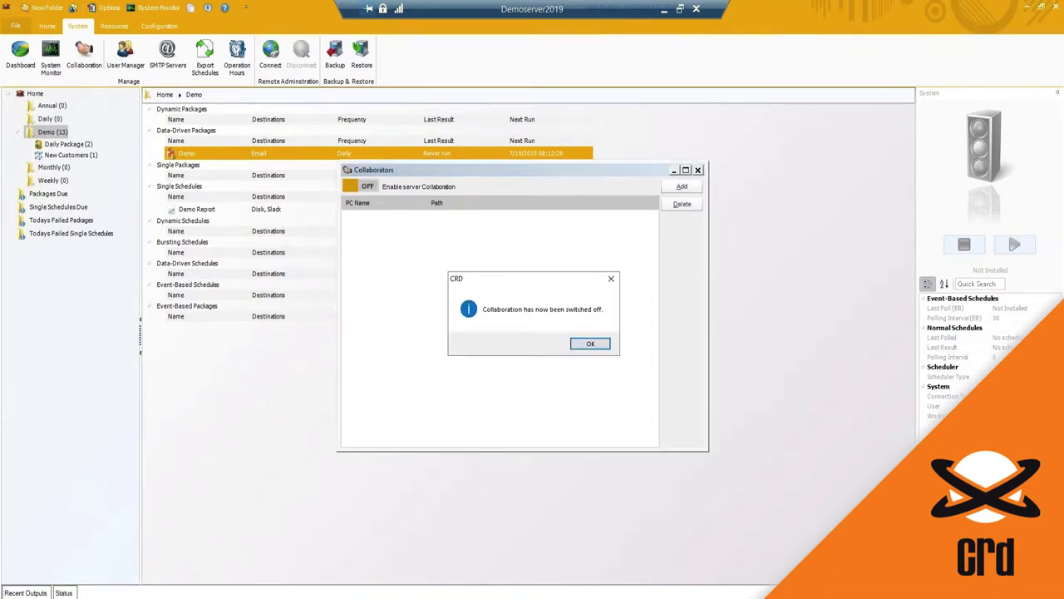
pyautogui.click(587, 345)
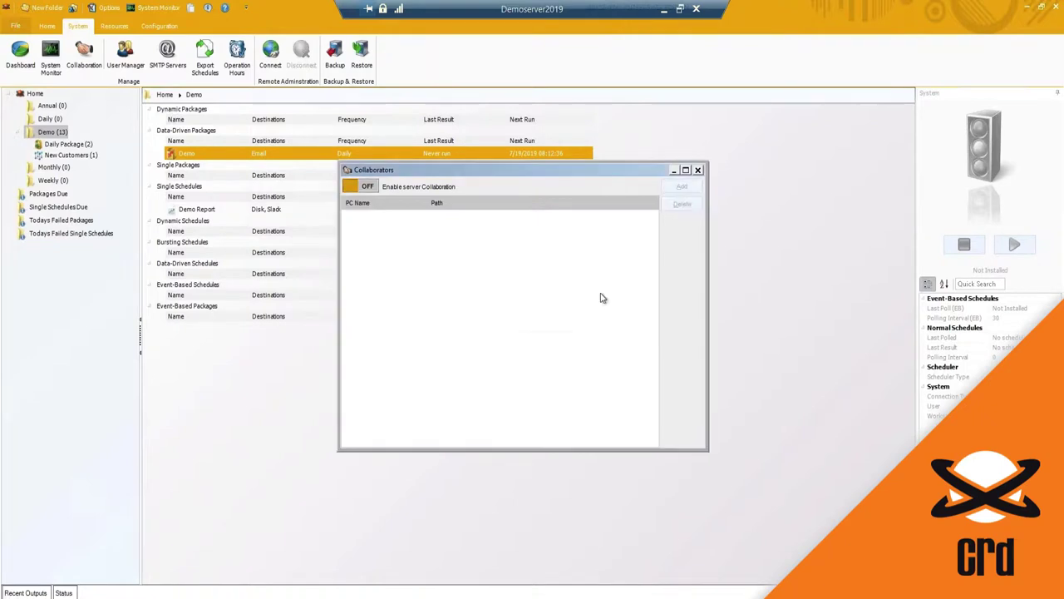
pyautogui.click(699, 170)
pyautogui.click(126, 56)
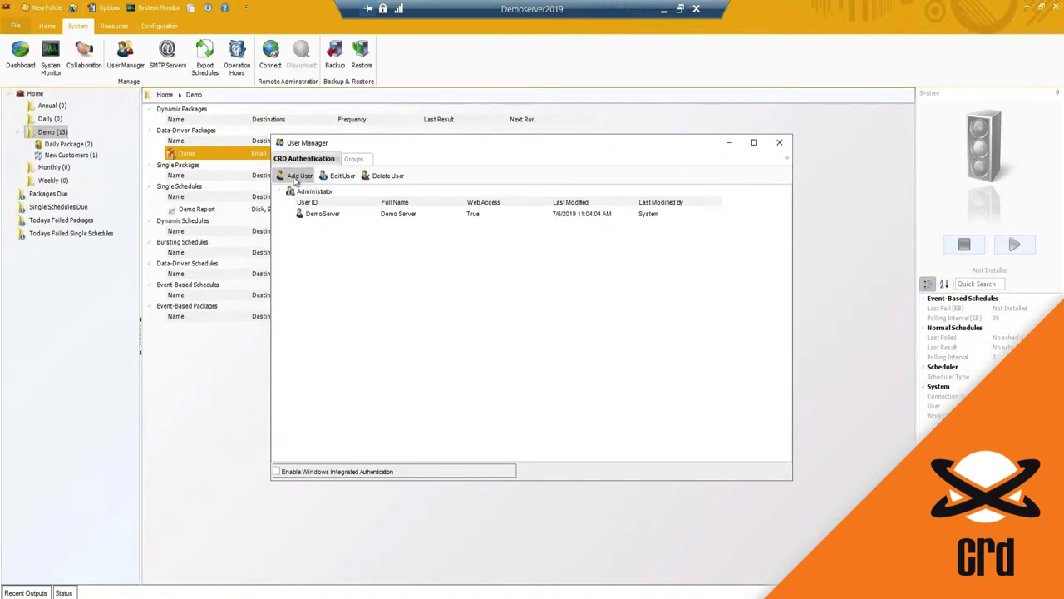
# Step: Start a new user with the User security role, then discard the form without saving
pyautogui.click(297, 175)
pyautogui.click(603, 324)
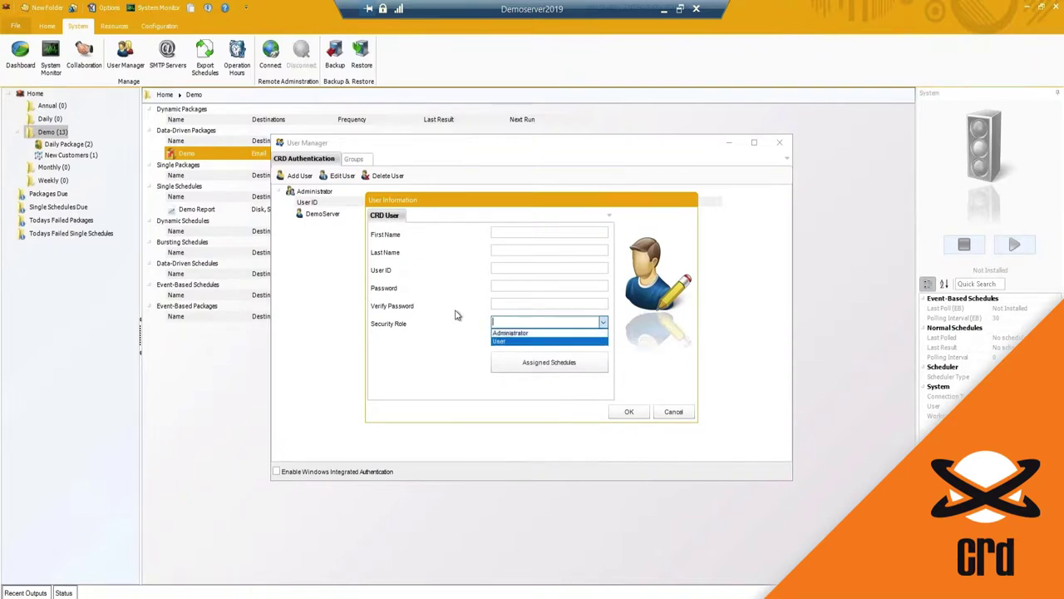
pyautogui.click(503, 341)
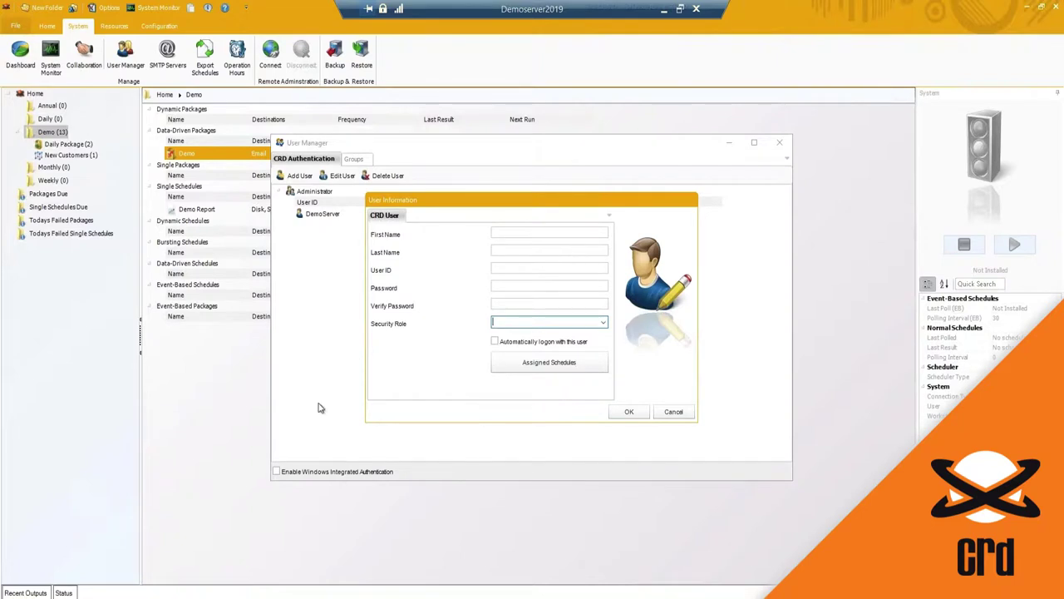
pyautogui.click(673, 413)
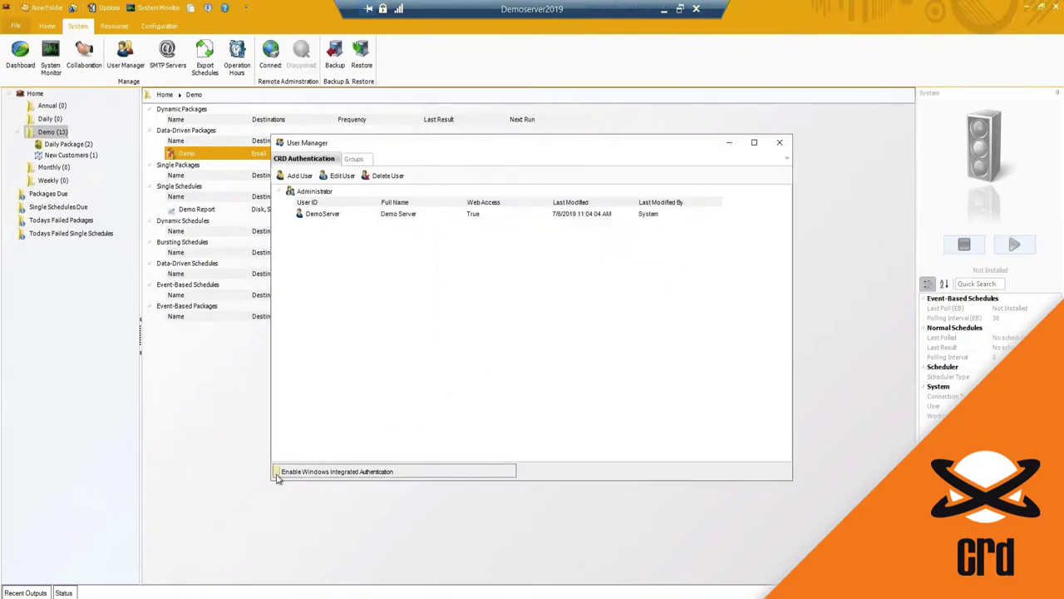
# Step: Enable Windows Integrated Authentication and widen the User ID column to show the Windows account
pyautogui.click(278, 473)
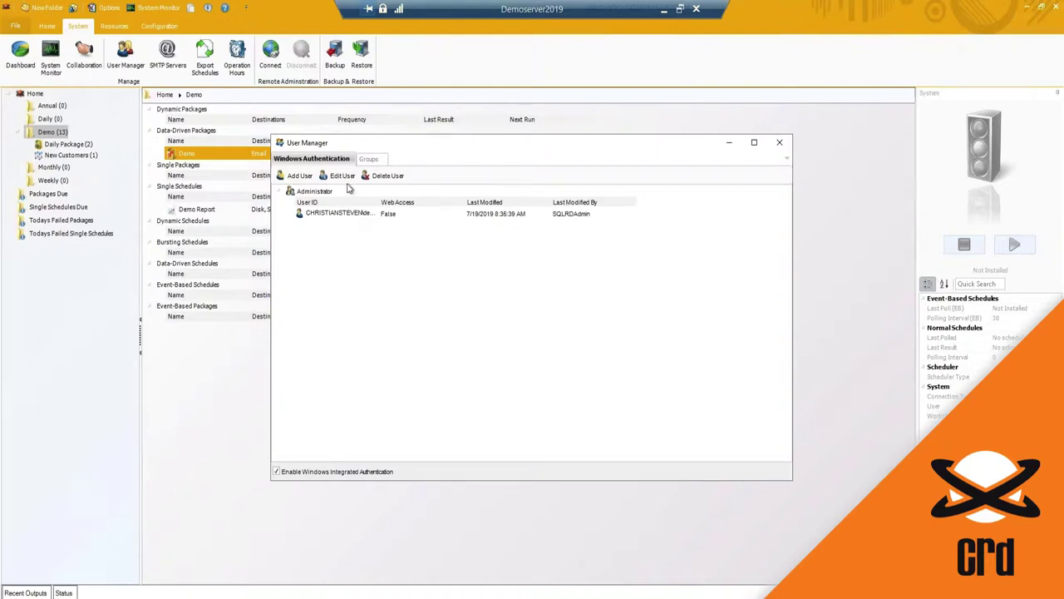
pyautogui.click(381, 210)
pyautogui.doubleClick(376, 202)
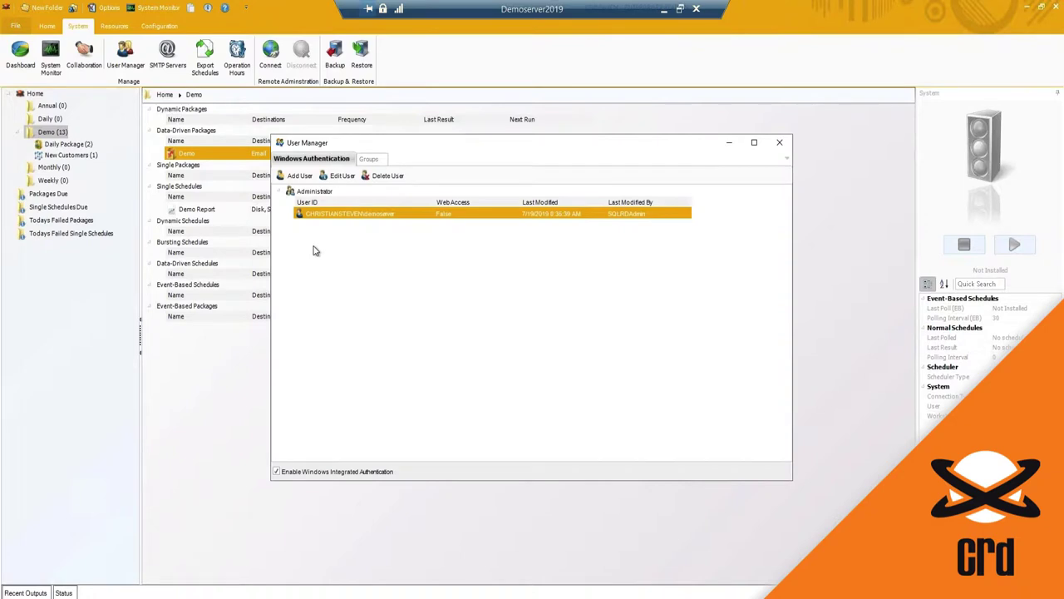
# Step: Add a new user group and look over its Permissions, Destination Restrictions and Blackout Times tabs
pyautogui.click(369, 158)
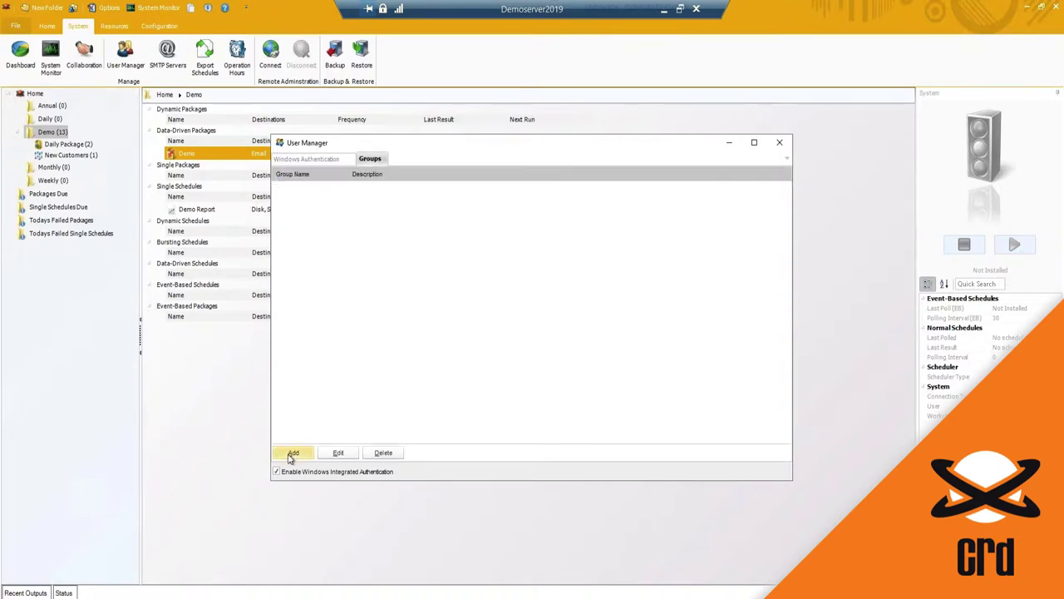
pyautogui.click(291, 452)
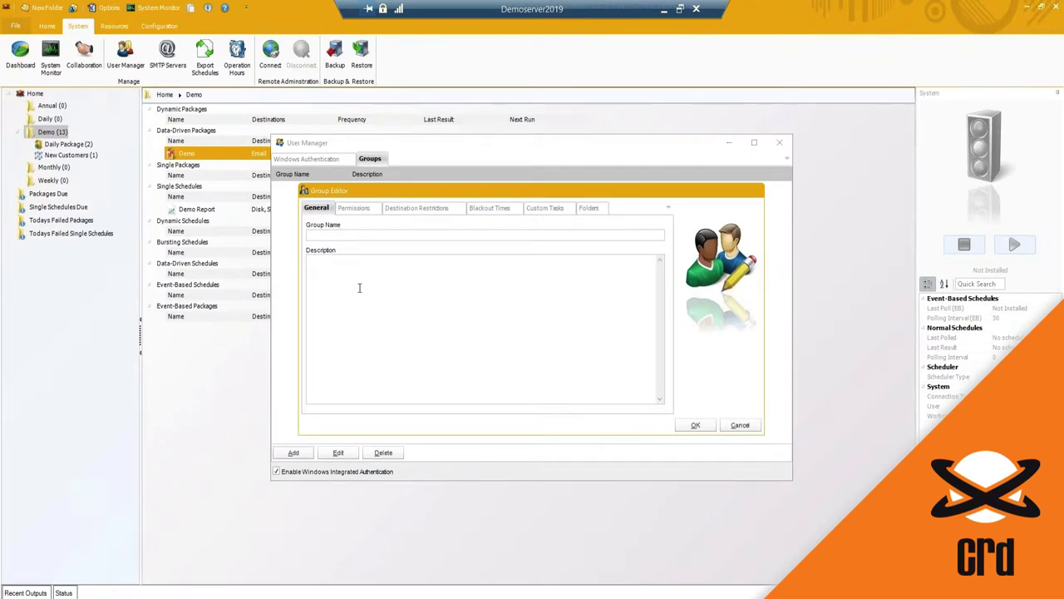
pyautogui.click(356, 208)
pyautogui.scroll(-1, 443, 315)
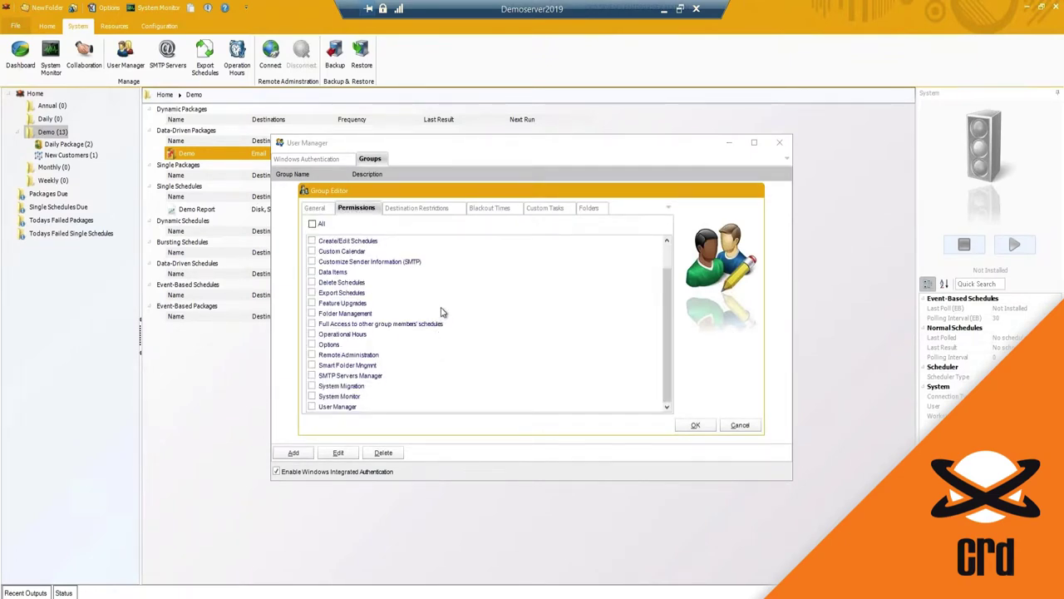
pyautogui.scroll(1, 443, 314)
pyautogui.click(418, 208)
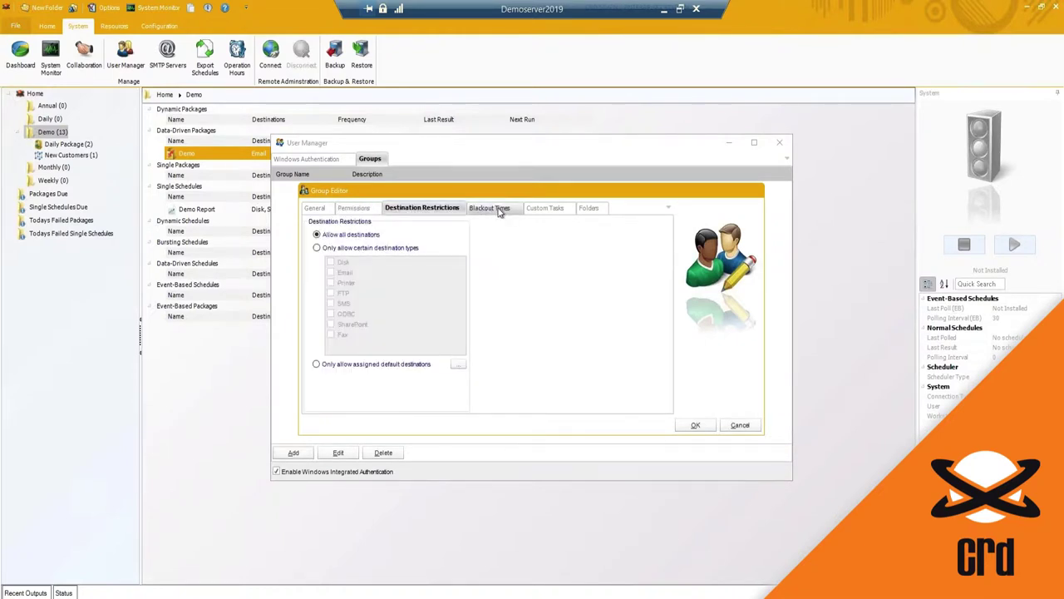
pyautogui.click(488, 208)
pyautogui.click(356, 208)
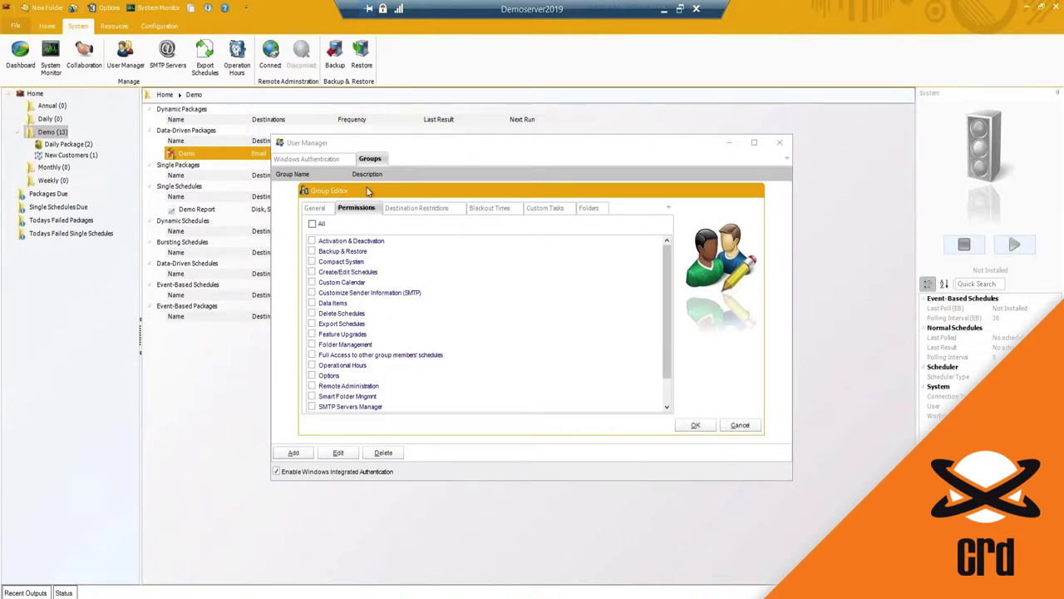
# Step: Grant the group full access to other group members' schedules
pyautogui.moveTo(367, 196); pyautogui.dragTo(381, 190)
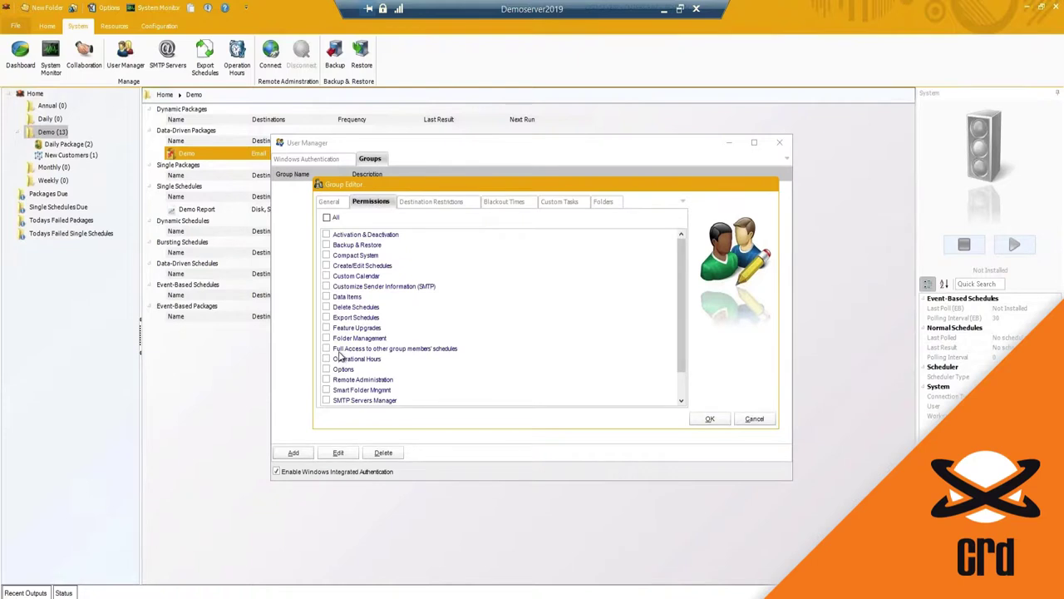
pyautogui.scroll(-1, 340, 356)
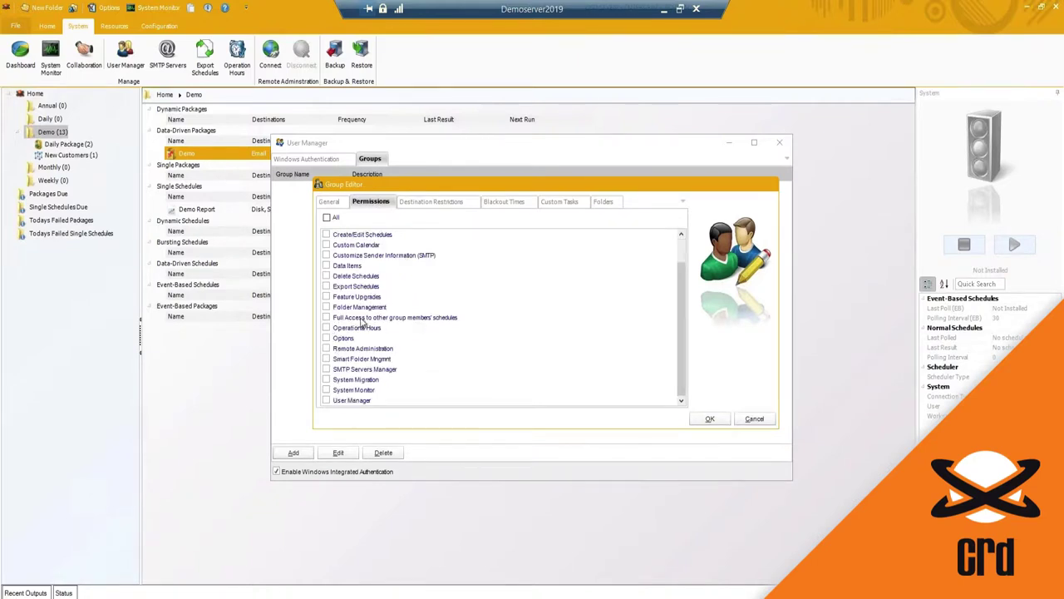
pyautogui.click(327, 318)
pyautogui.scroll(1, 335, 375)
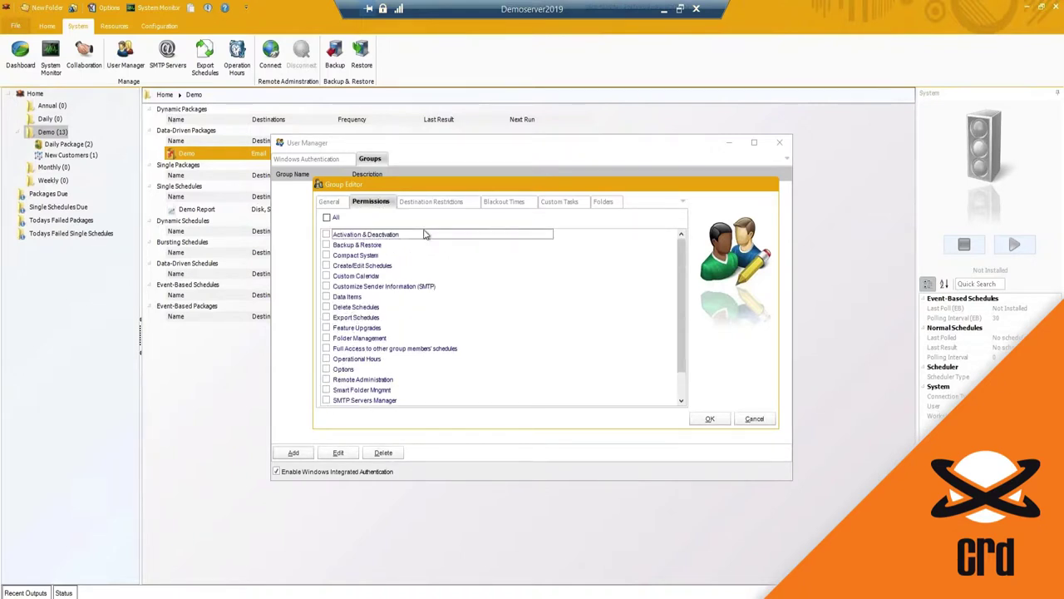
pyautogui.click(437, 204)
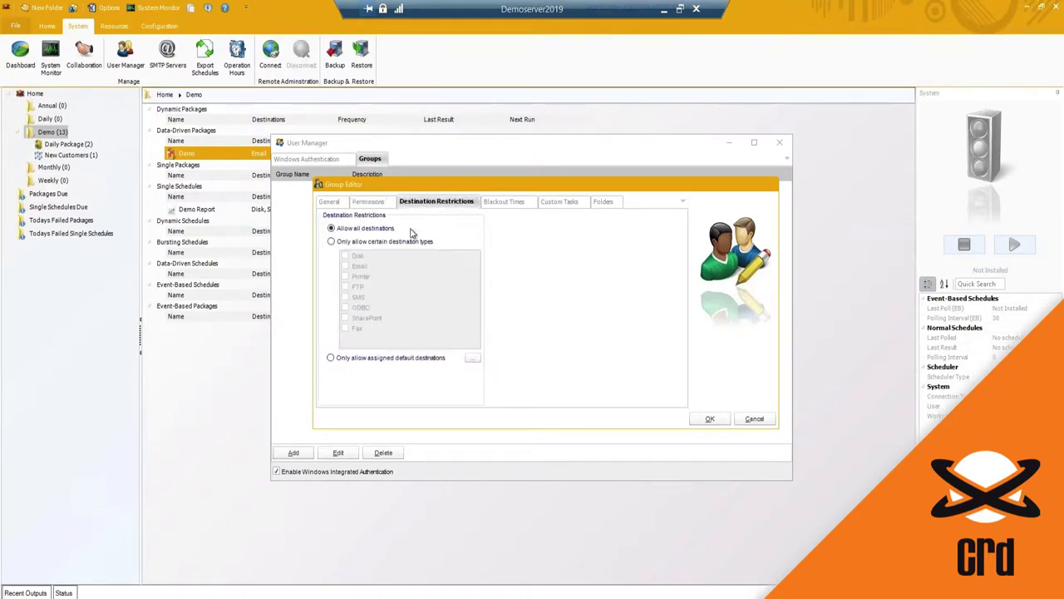
# Step: Limit the User group to 'Only allow assigned default destinations' and save it to start assigning them
pyautogui.click(331, 242)
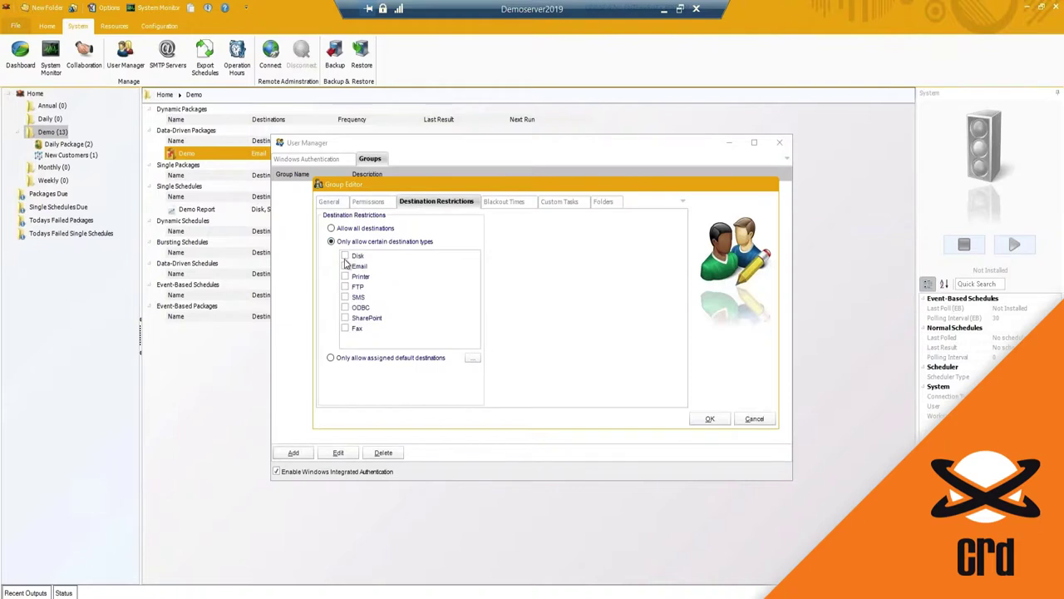
pyautogui.click(346, 256)
pyautogui.click(346, 256)
pyautogui.click(330, 359)
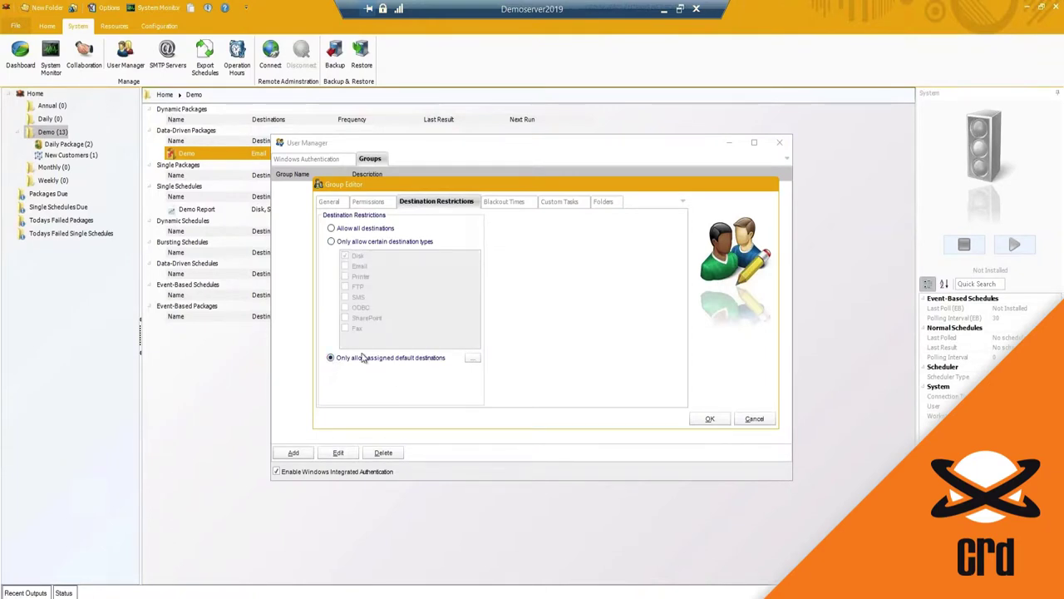
pyautogui.click(472, 359)
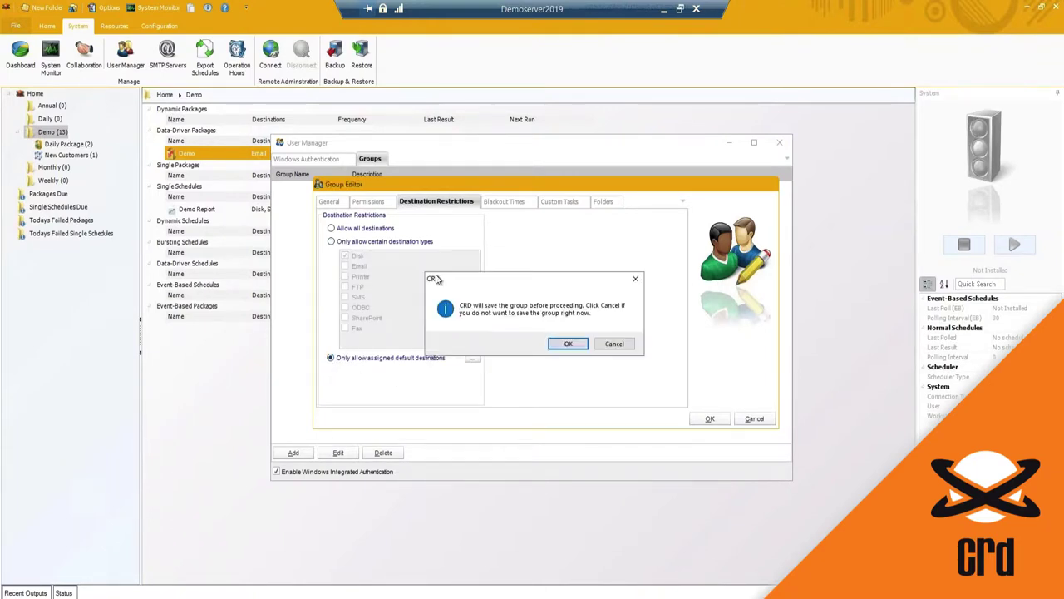
pyautogui.click(566, 344)
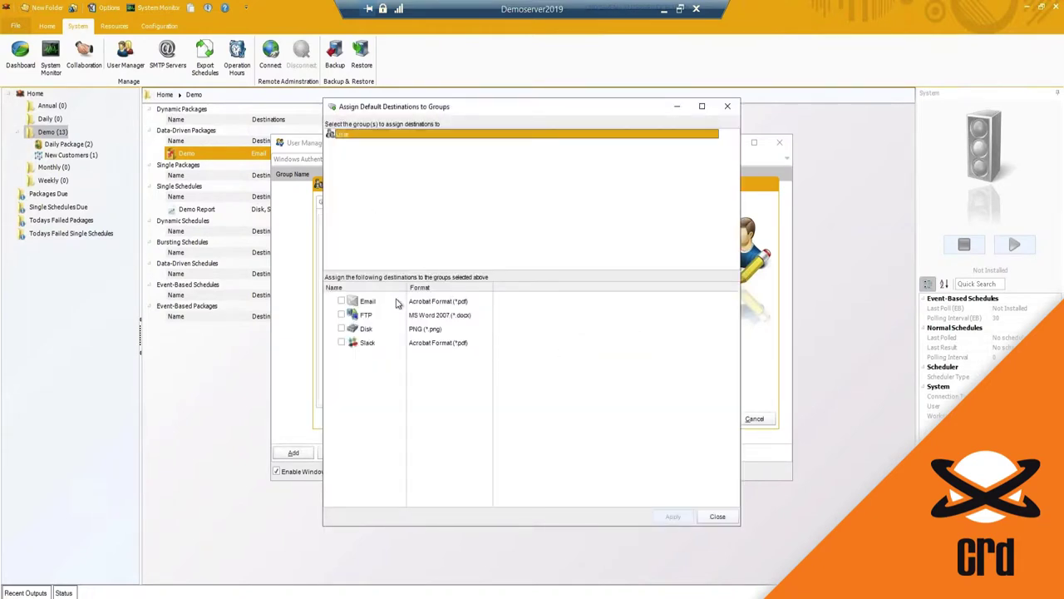
# Step: Review the Email destination's message and output format (Acrobat PDF) settings
pyautogui.click(368, 301)
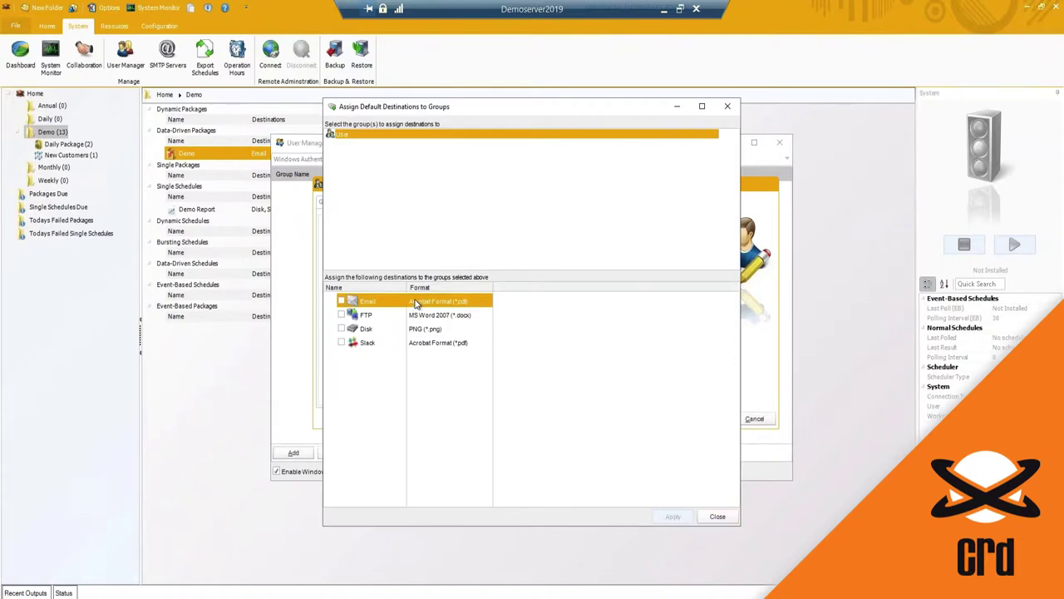
pyautogui.doubleClick(434, 311)
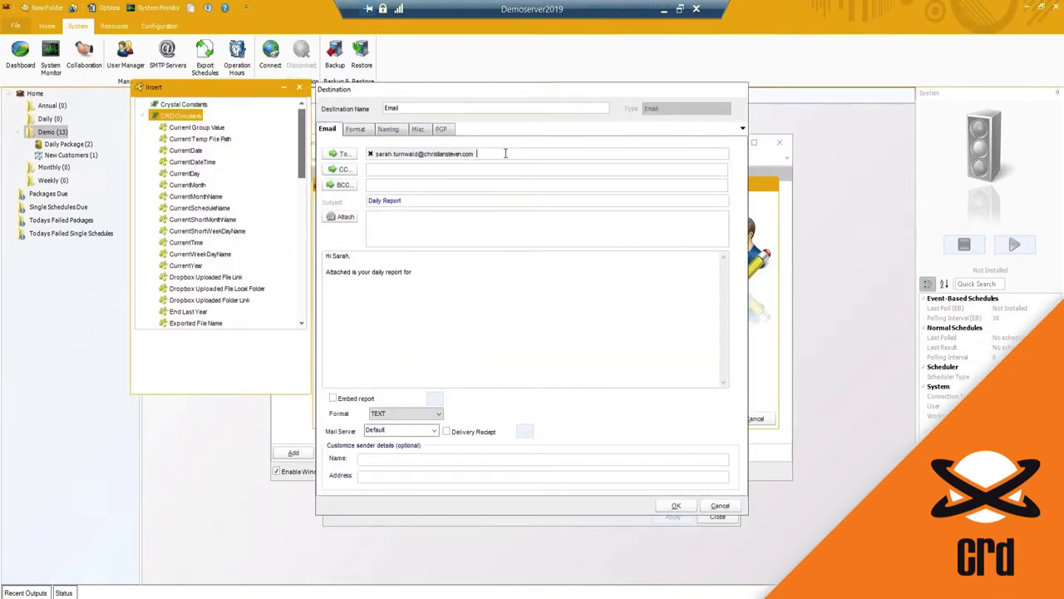
pyautogui.click(368, 131)
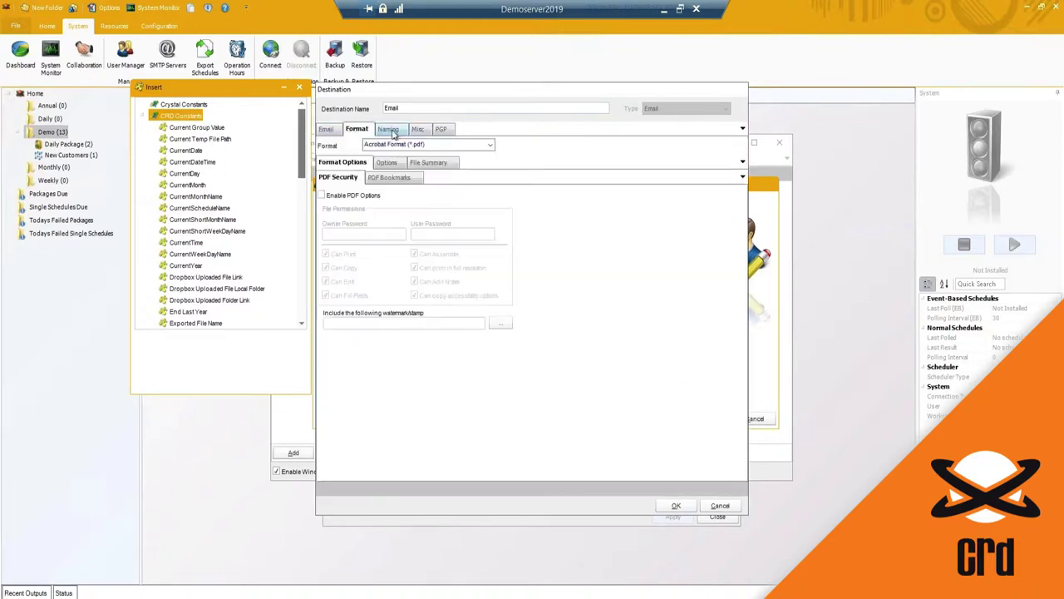
pyautogui.click(332, 131)
pyautogui.click(676, 507)
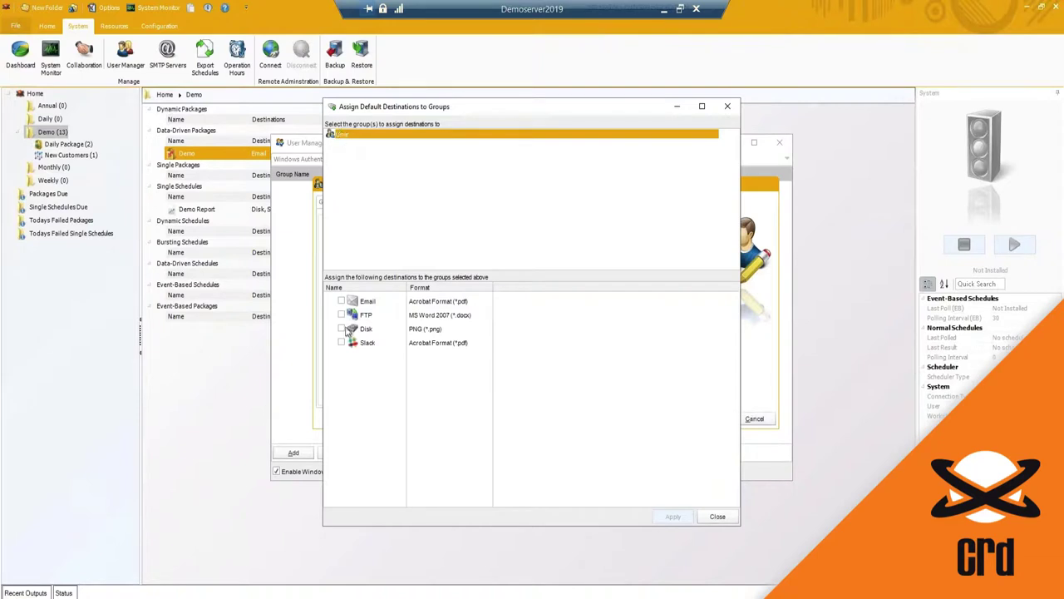
# Step: Assign Email as the User group's default destination, apply it, and close the assignment window
pyautogui.click(342, 302)
pyautogui.click(674, 517)
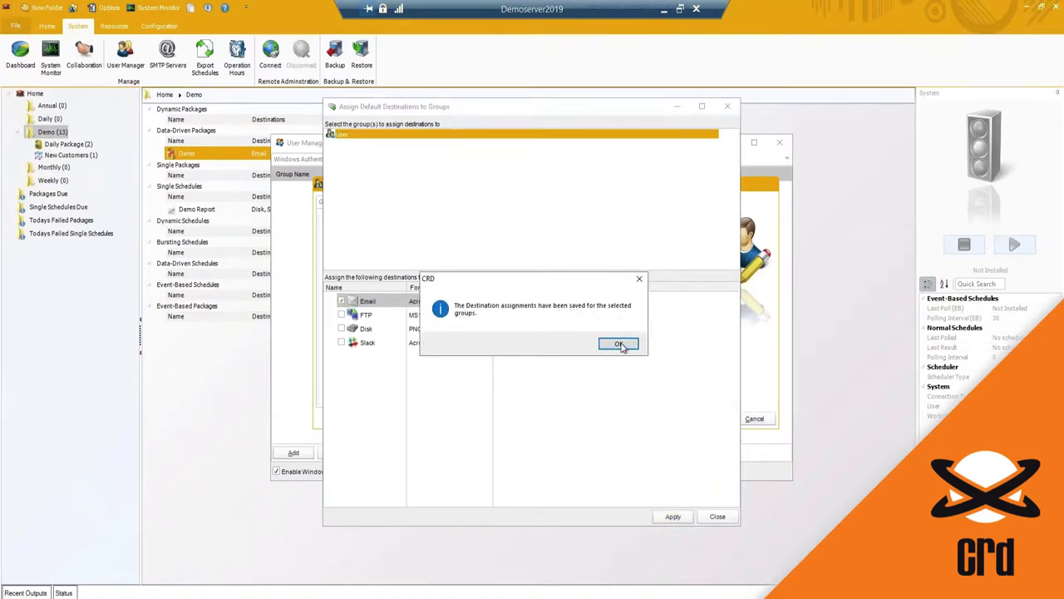
pyautogui.click(618, 346)
pyautogui.click(716, 517)
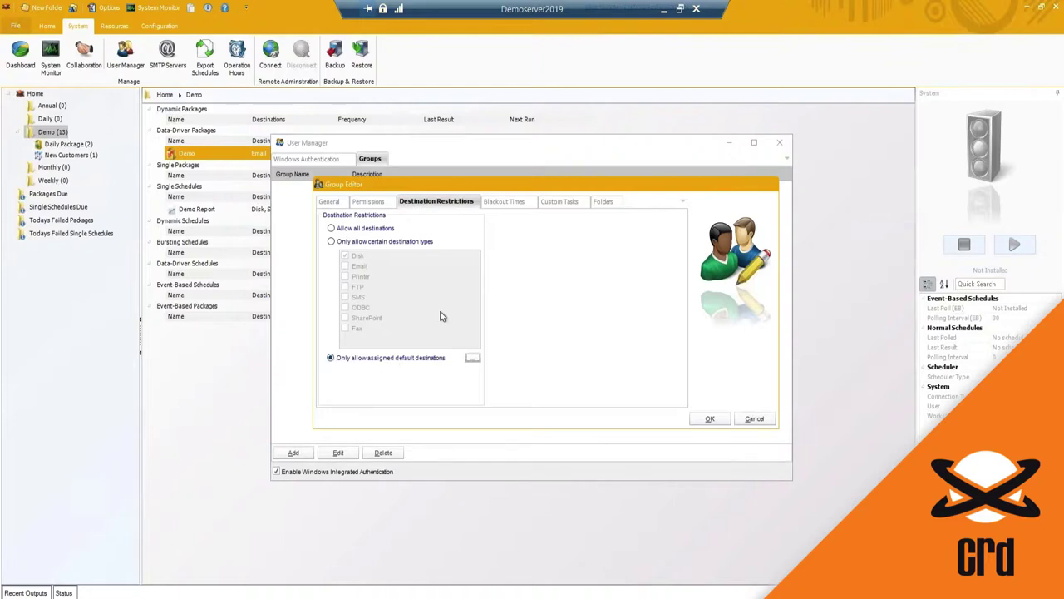
# Step: Check the group's blackout time options without adding any
pyautogui.click(509, 202)
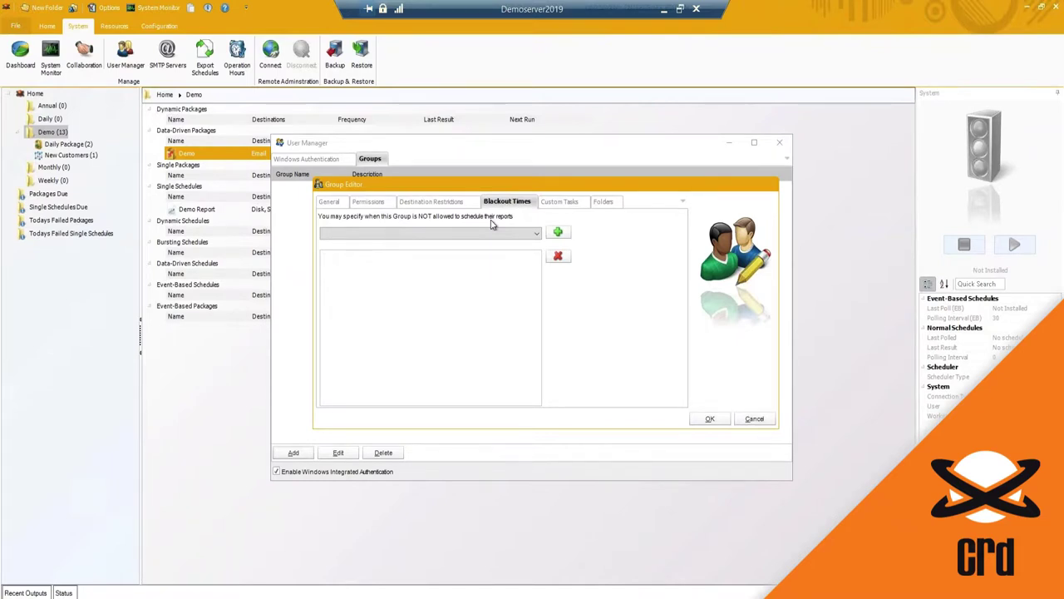
pyautogui.click(536, 233)
pyautogui.click(452, 245)
pyautogui.click(588, 231)
# Step: Allow only certain custom tasks, leaving just Files and Folders ticked
pyautogui.click(561, 202)
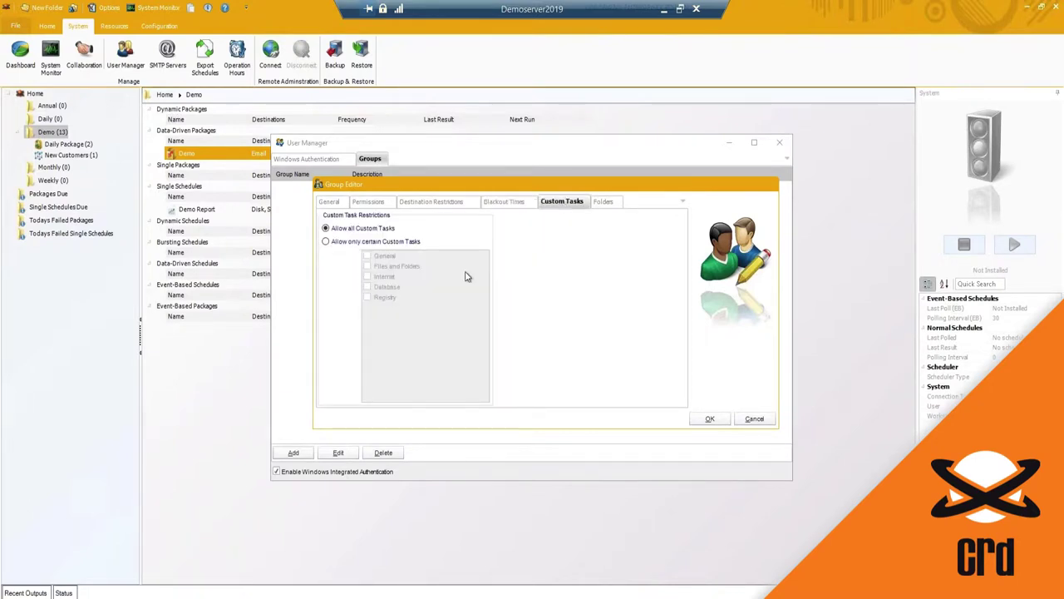
pyautogui.click(326, 242)
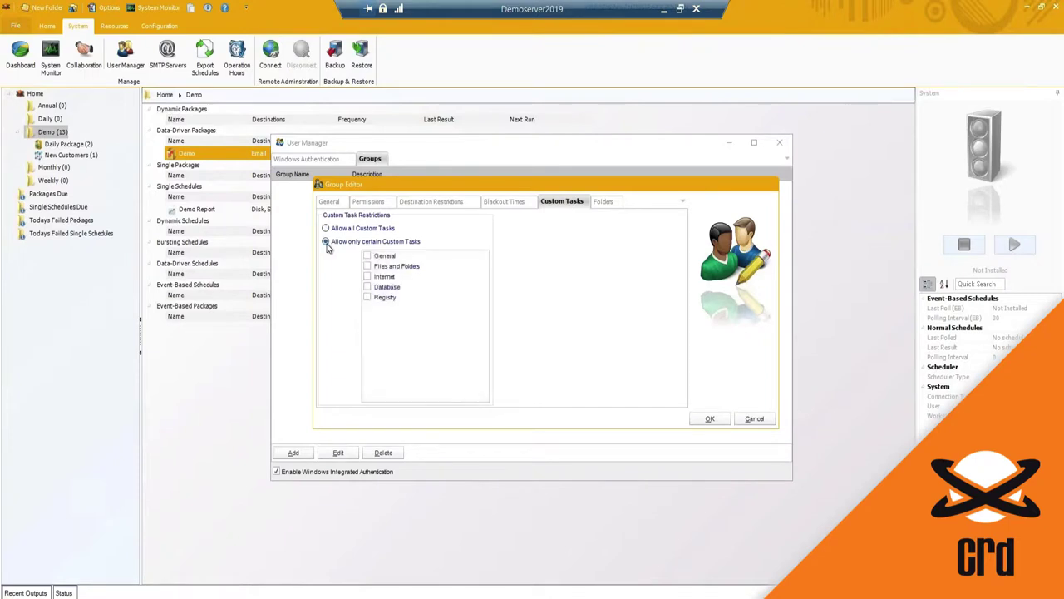
pyautogui.click(367, 255)
pyautogui.click(367, 257)
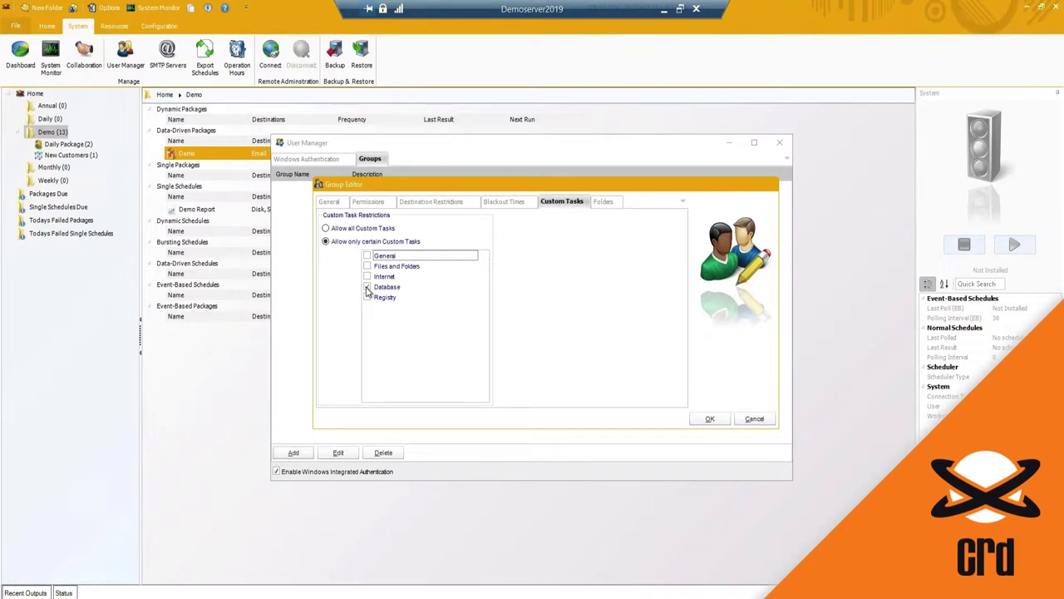
pyautogui.click(368, 287)
pyautogui.click(368, 287)
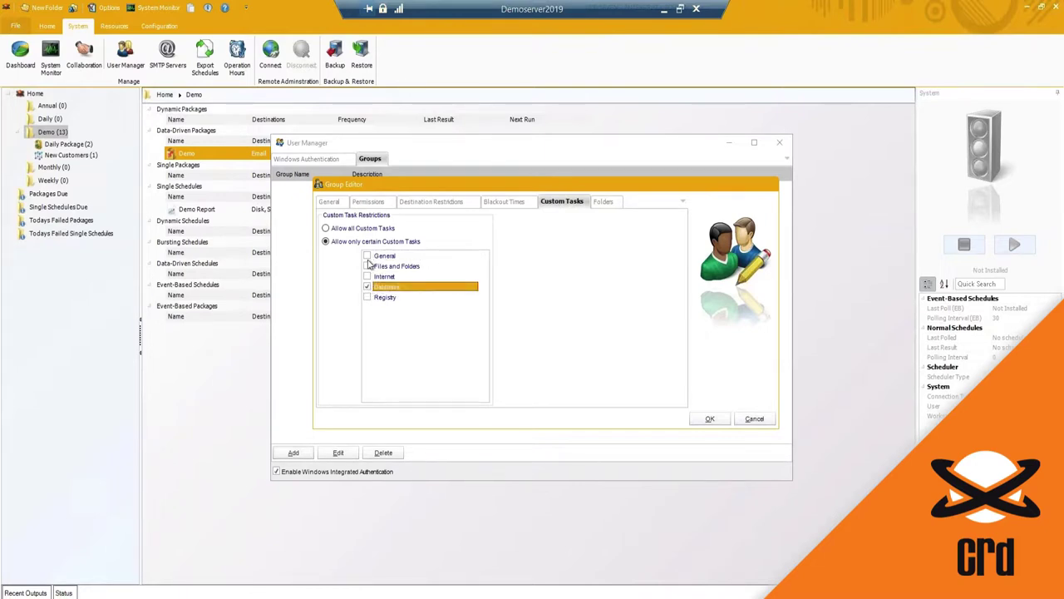
pyautogui.click(367, 256)
pyautogui.click(367, 287)
pyautogui.click(369, 257)
pyautogui.click(367, 266)
pyautogui.click(386, 268)
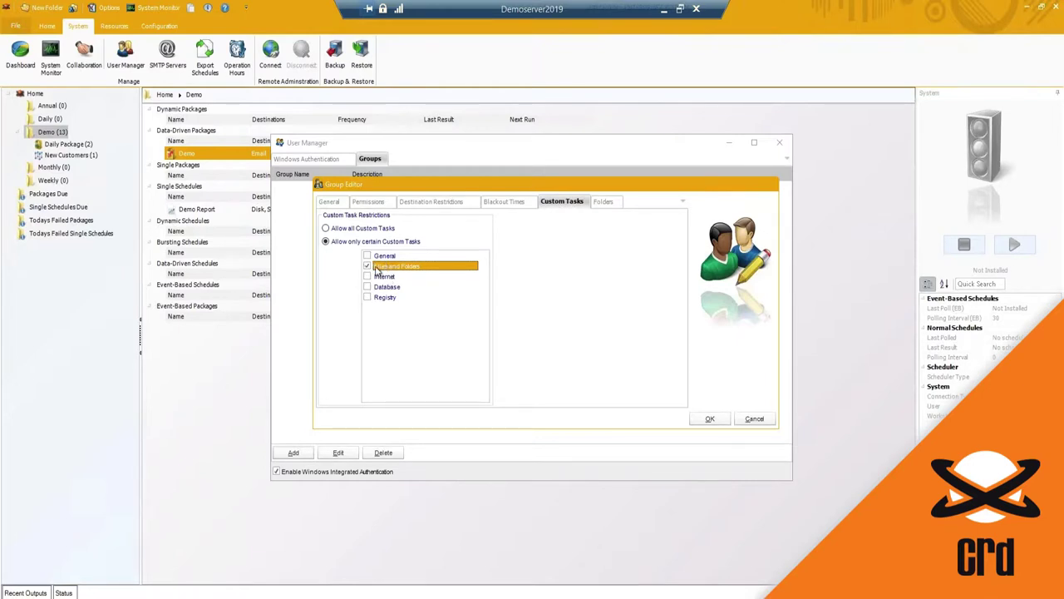
pyautogui.click(611, 205)
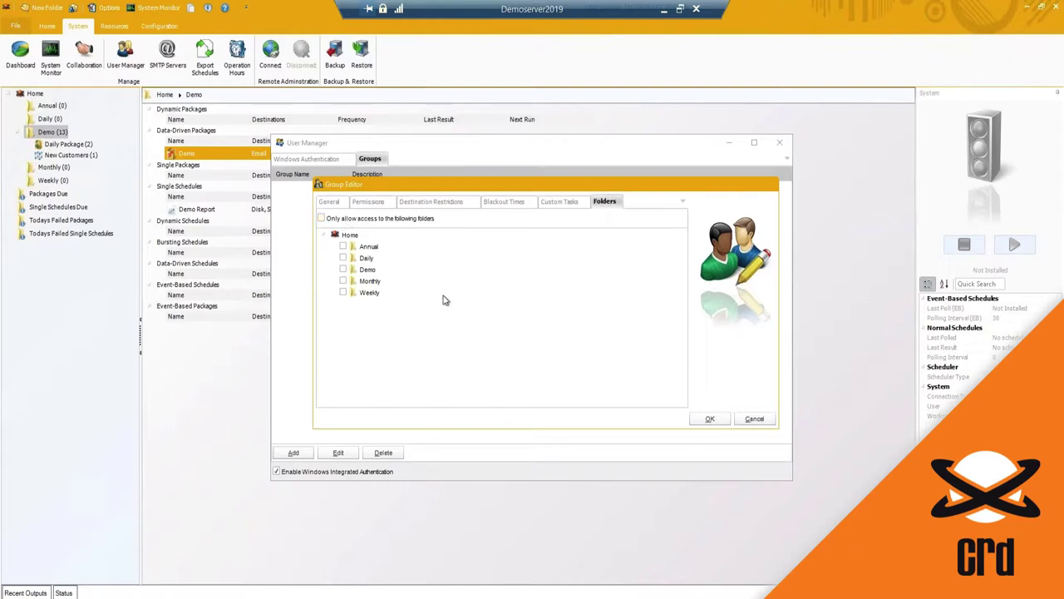
# Step: Restrict folder access to Demo only, unticking Daily and Weekly, then cancel the Group Editor
pyautogui.click(321, 218)
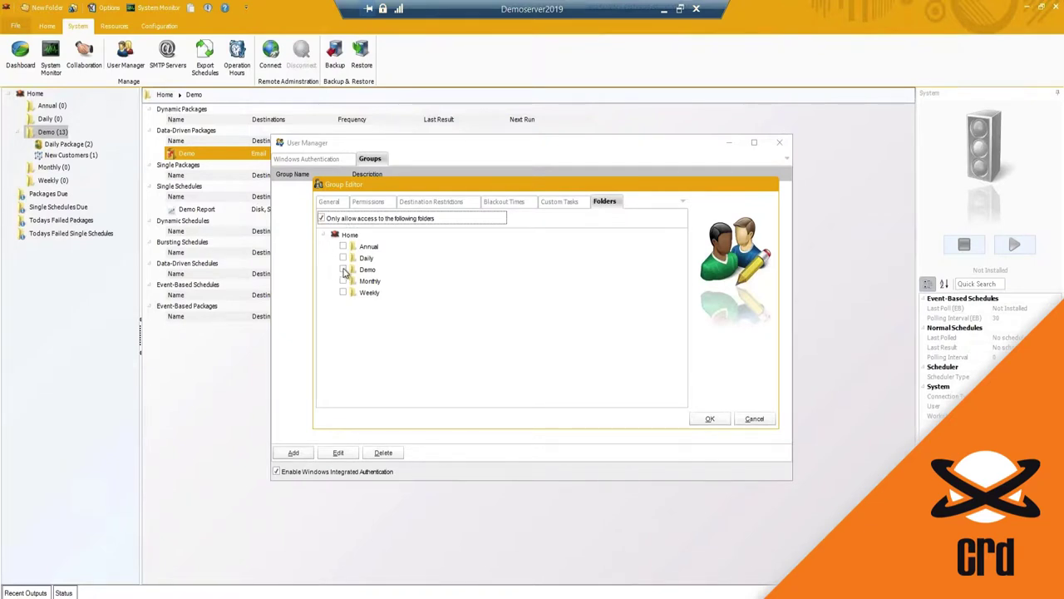
pyautogui.click(343, 258)
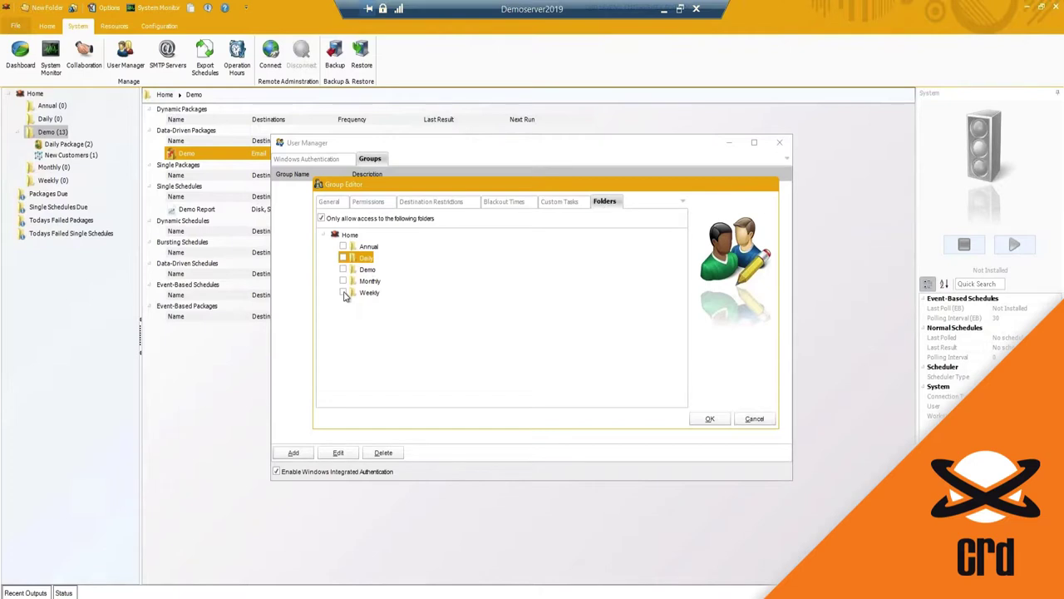
pyautogui.click(344, 294)
pyautogui.click(344, 258)
pyautogui.click(345, 259)
pyautogui.click(343, 258)
pyautogui.click(342, 292)
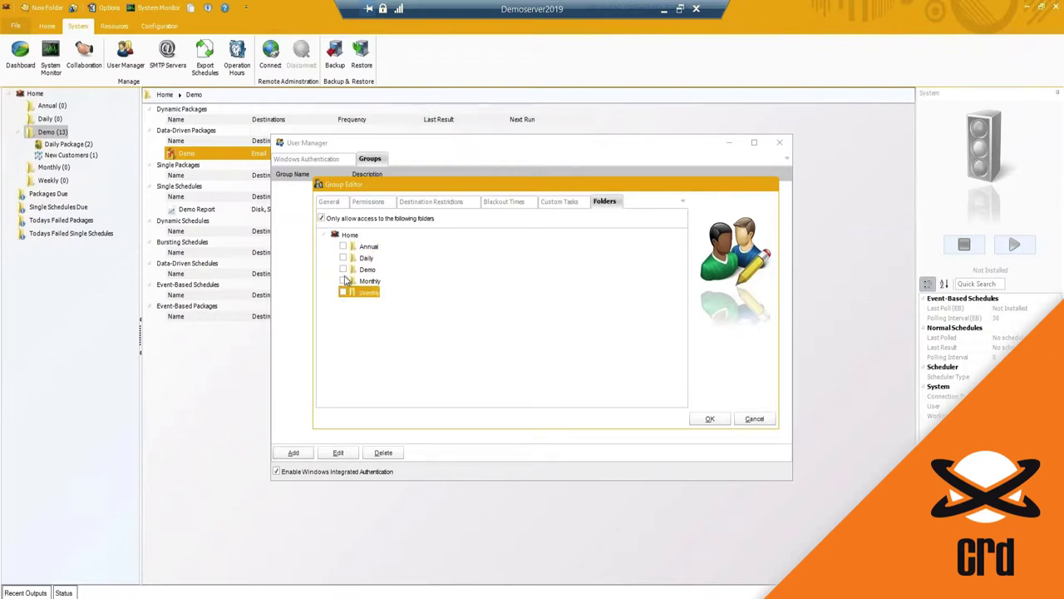
pyautogui.click(343, 270)
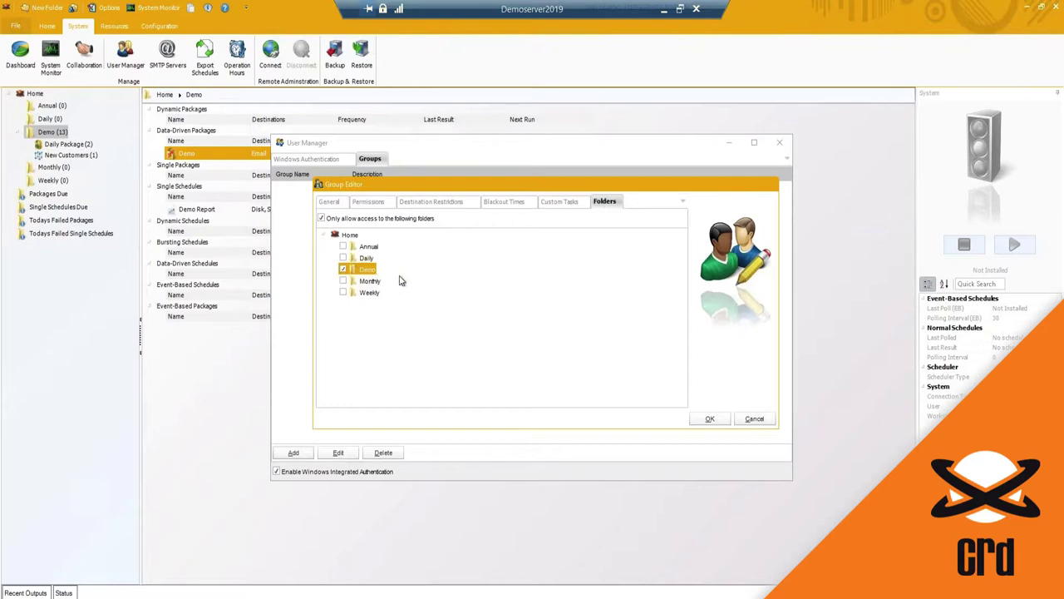
pyautogui.click(753, 419)
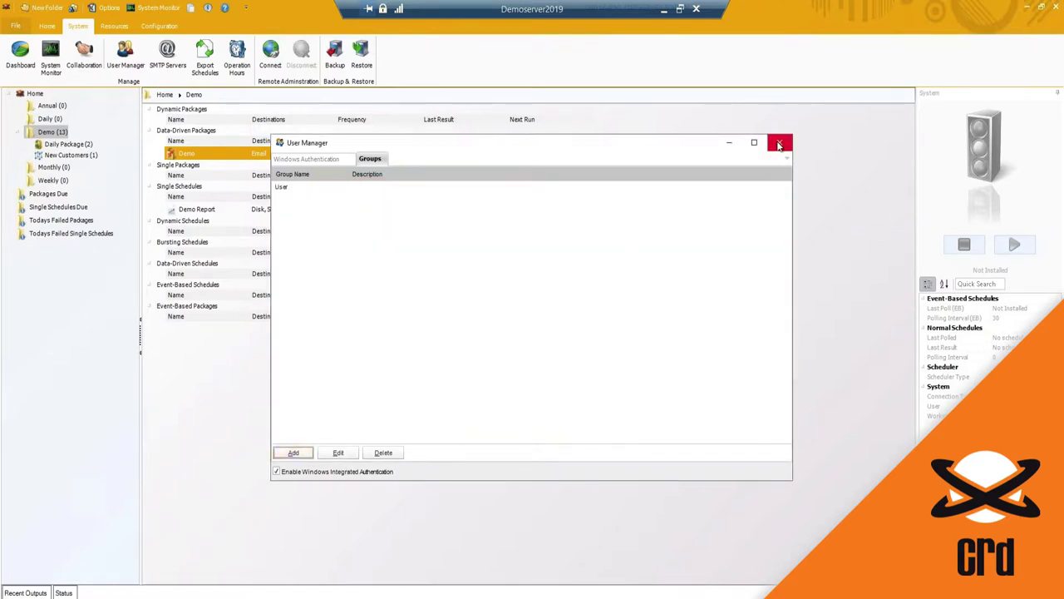
# Step: Close User Manager, then cancel a new backup SMTP server and close the SMTP Servers list
pyautogui.click(780, 142)
pyautogui.click(167, 54)
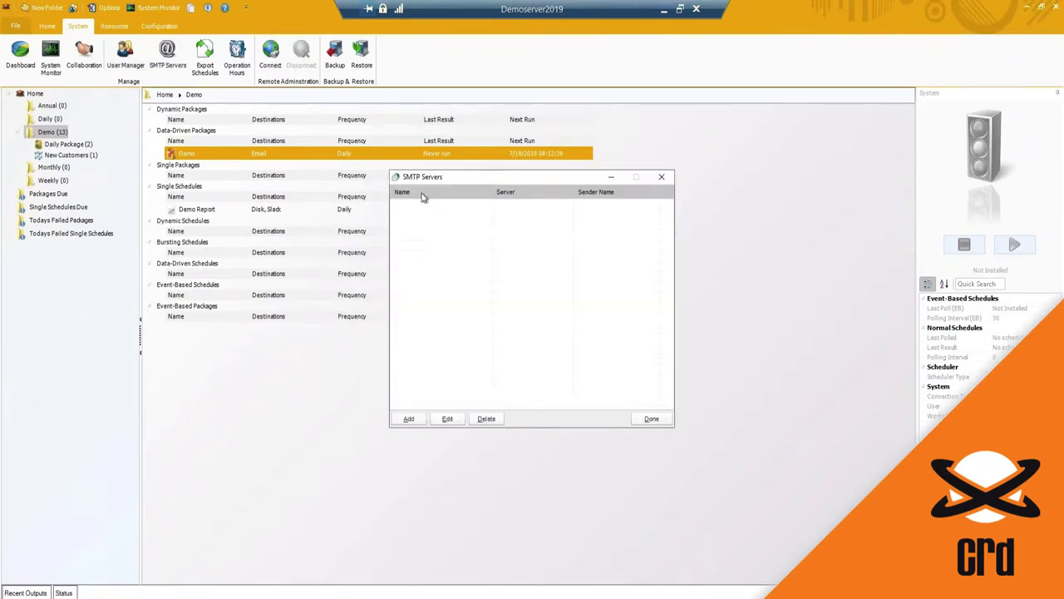
pyautogui.moveTo(420, 183); pyautogui.dragTo(411, 186)
pyautogui.click(400, 421)
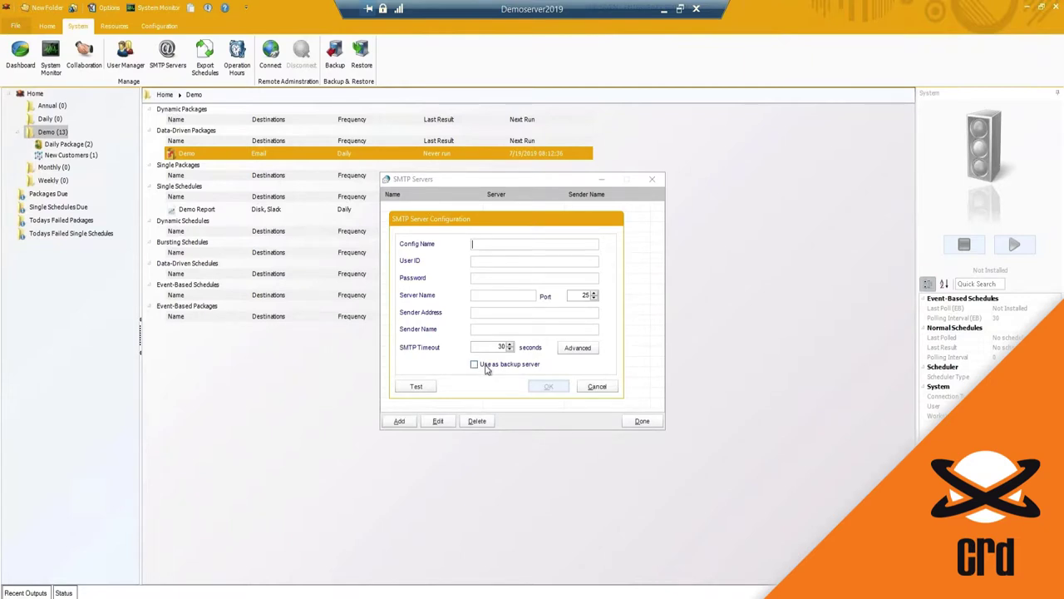
pyautogui.click(474, 365)
pyautogui.click(597, 387)
pyautogui.click(652, 181)
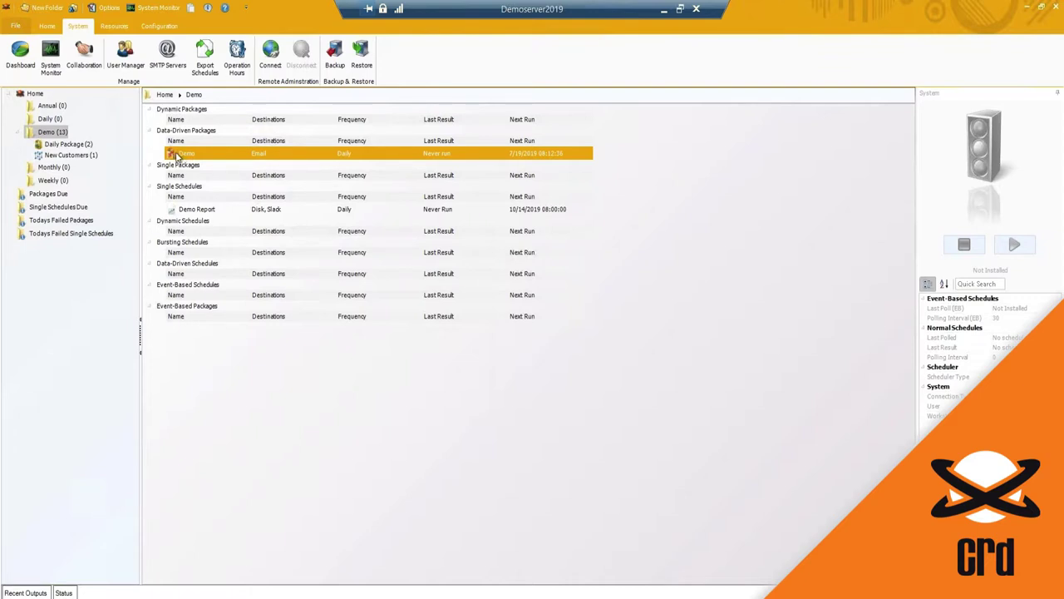
pyautogui.click(208, 74)
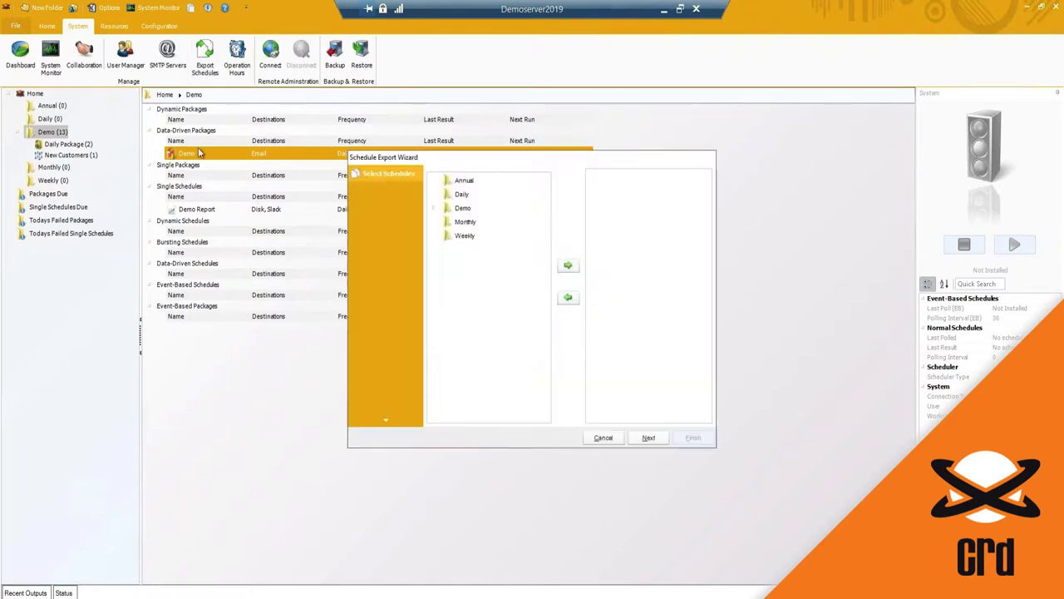
pyautogui.click(436, 209)
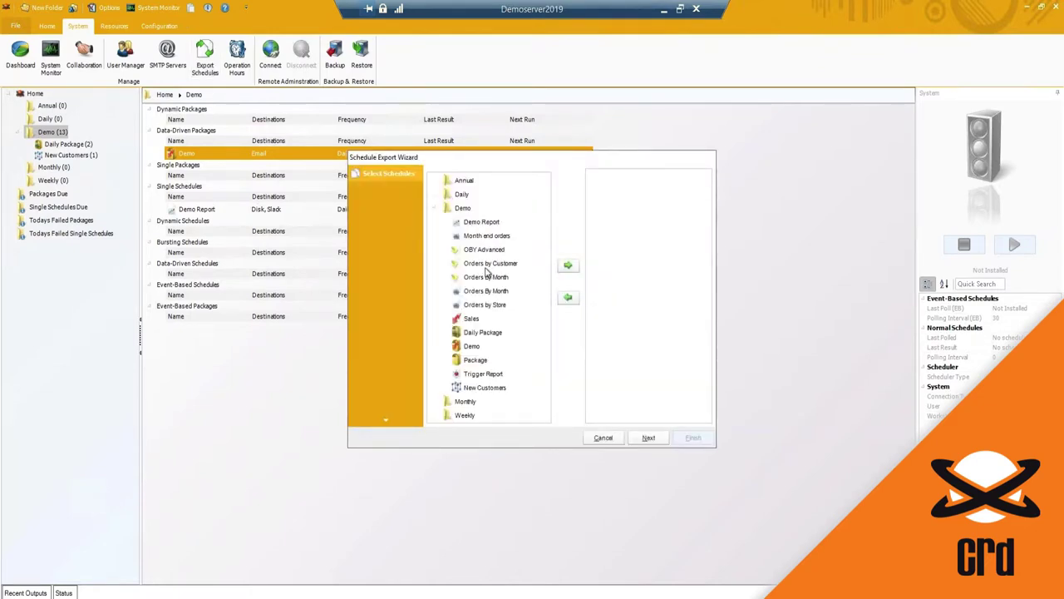
pyautogui.click(472, 334)
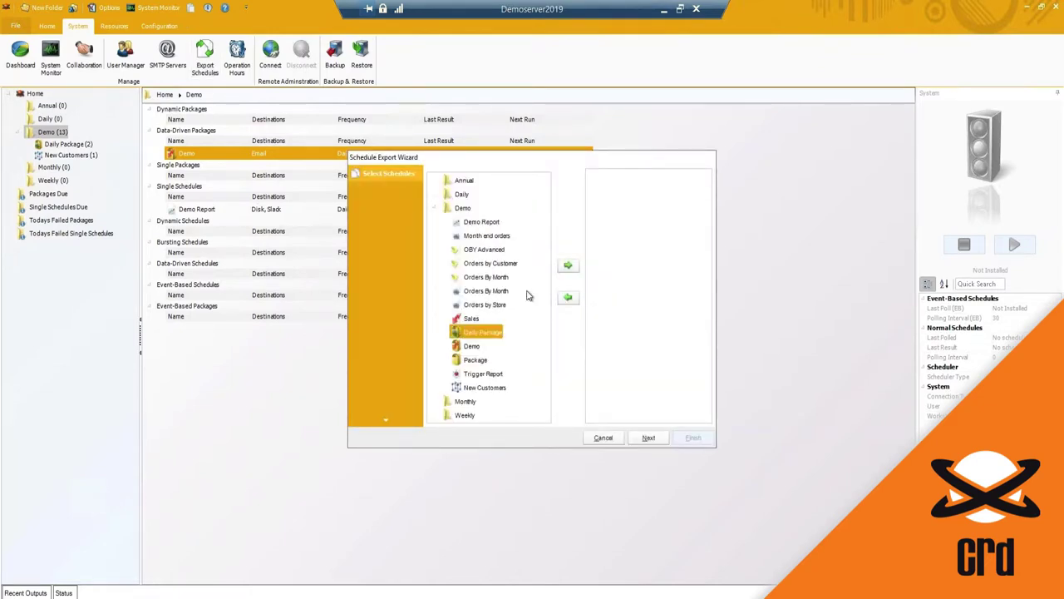
pyautogui.click(568, 264)
pyautogui.click(627, 177)
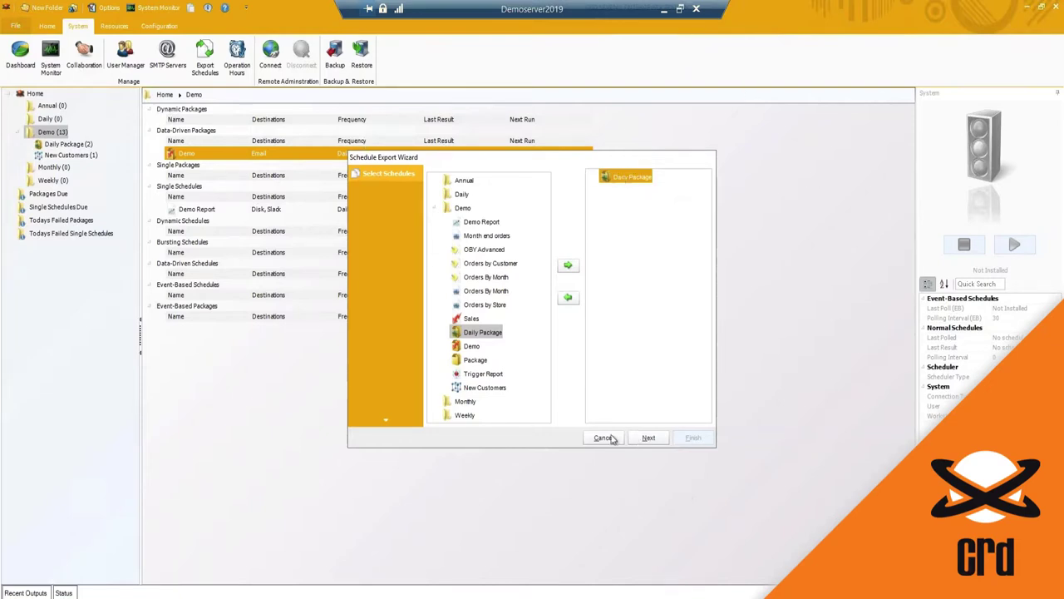
pyautogui.click(645, 439)
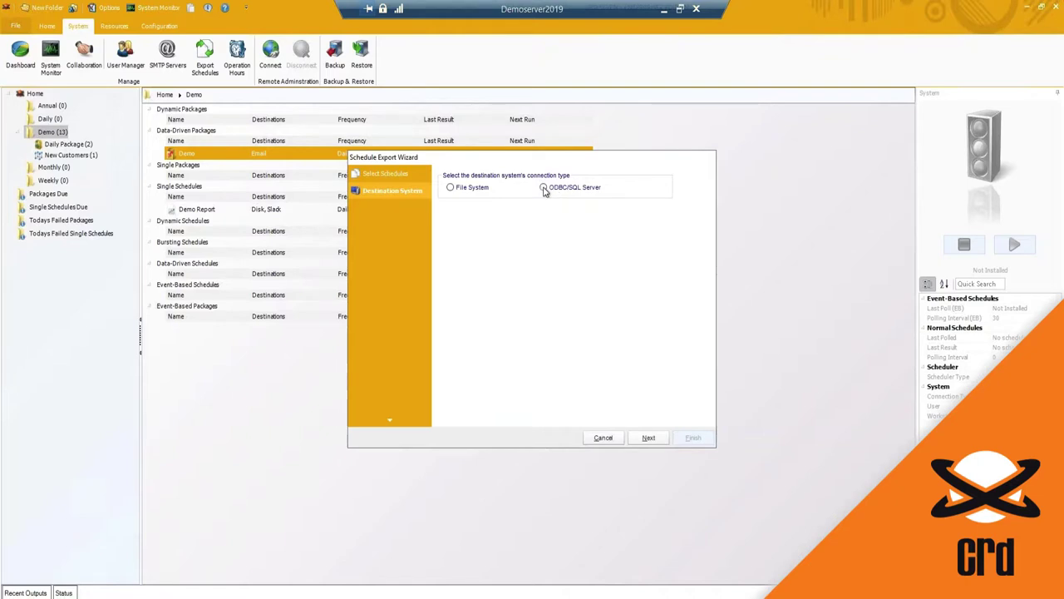
pyautogui.click(612, 442)
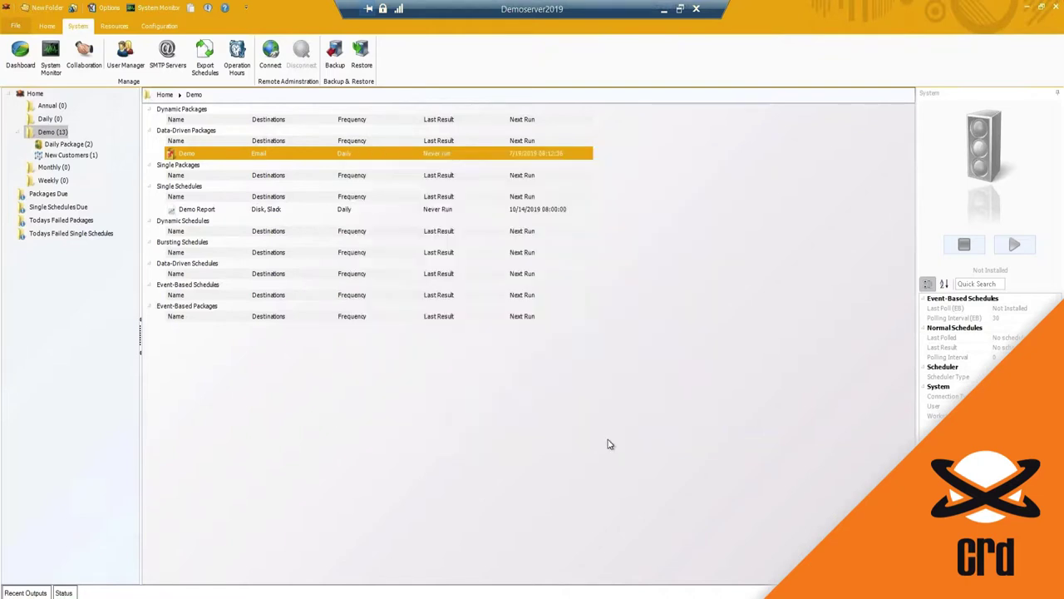
pyautogui.click(239, 60)
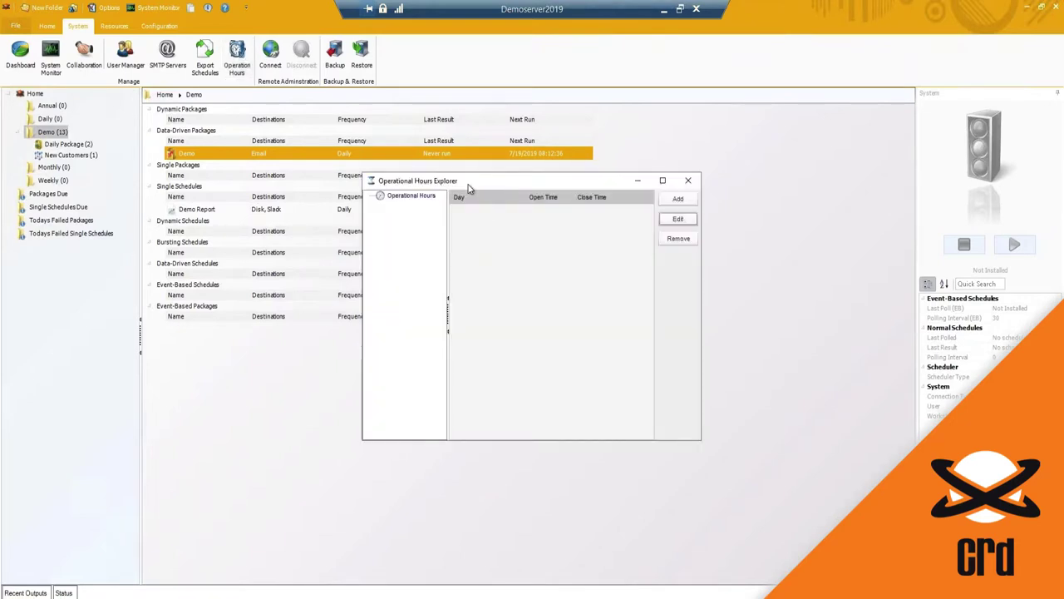
pyautogui.moveTo(467, 186); pyautogui.dragTo(455, 189)
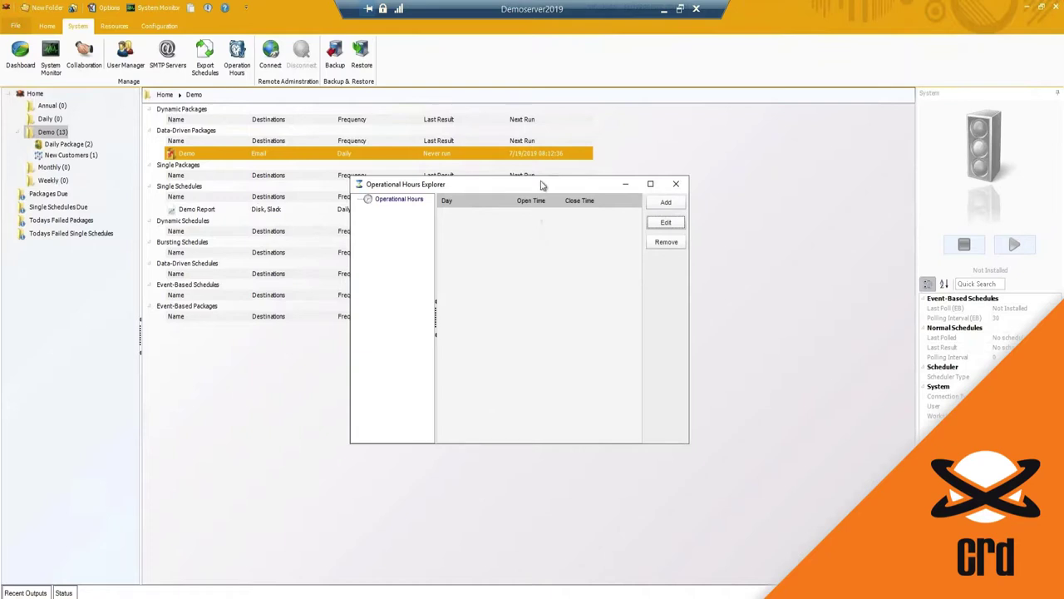
pyautogui.moveTo(542, 187); pyautogui.dragTo(544, 197)
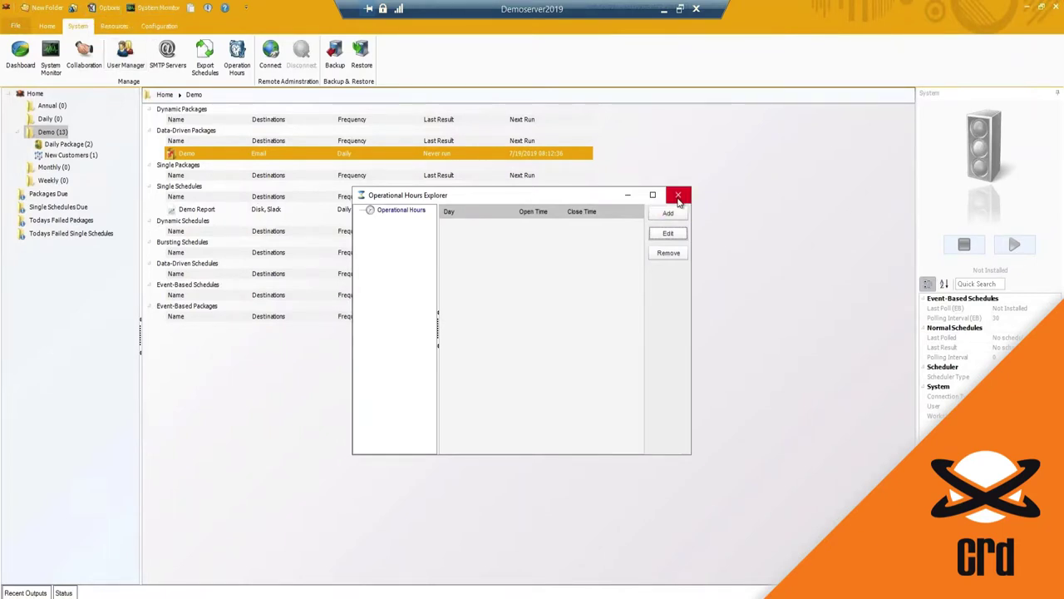
pyautogui.click(678, 195)
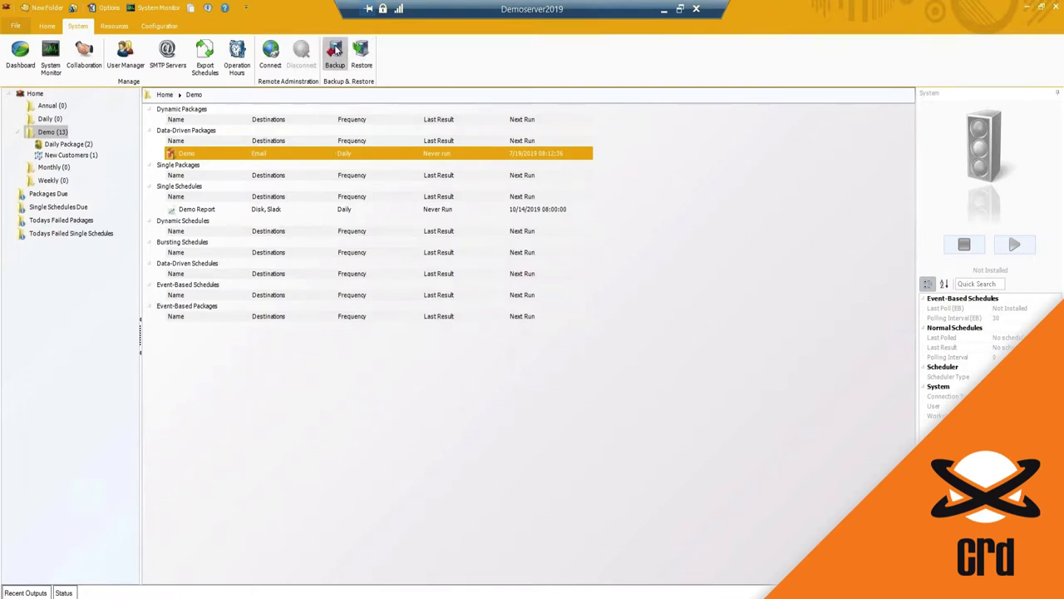
# Step: Run a system backup to the Desktop folder and acknowledge the success message
pyautogui.click(336, 51)
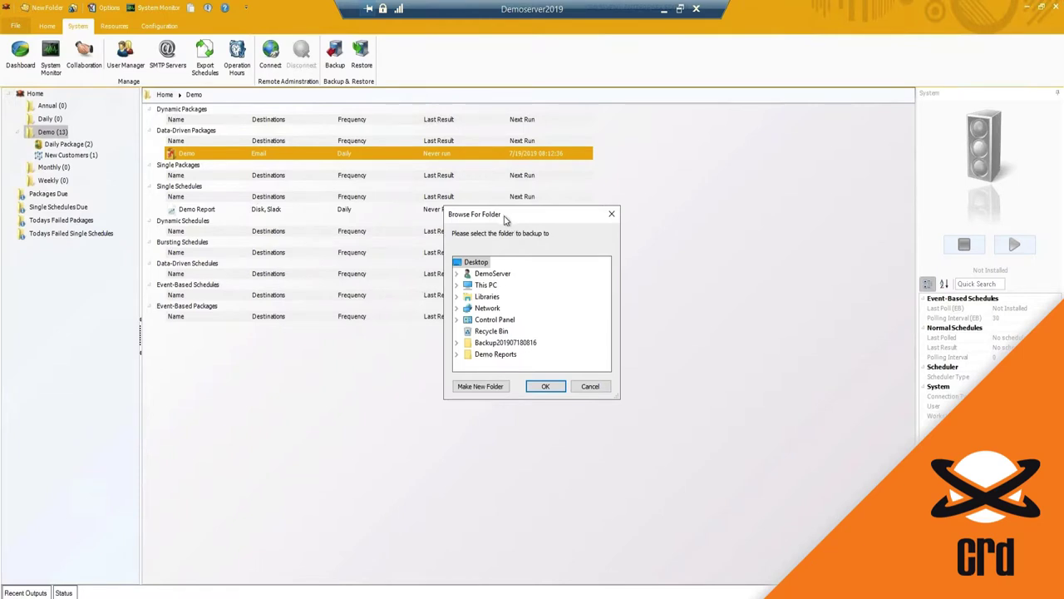
pyautogui.moveTo(505, 218); pyautogui.dragTo(455, 192)
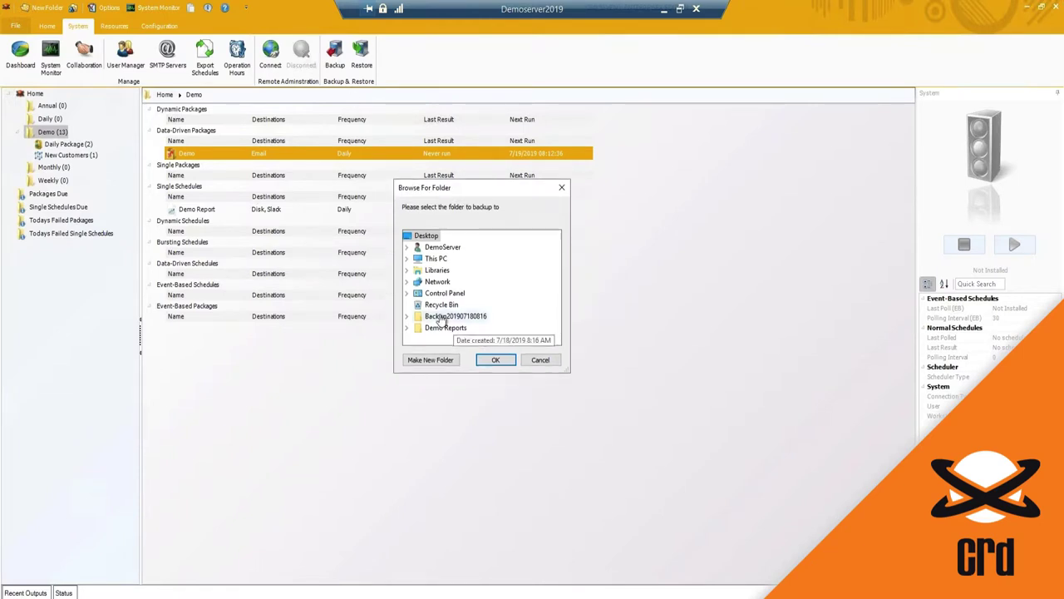
pyautogui.click(455, 316)
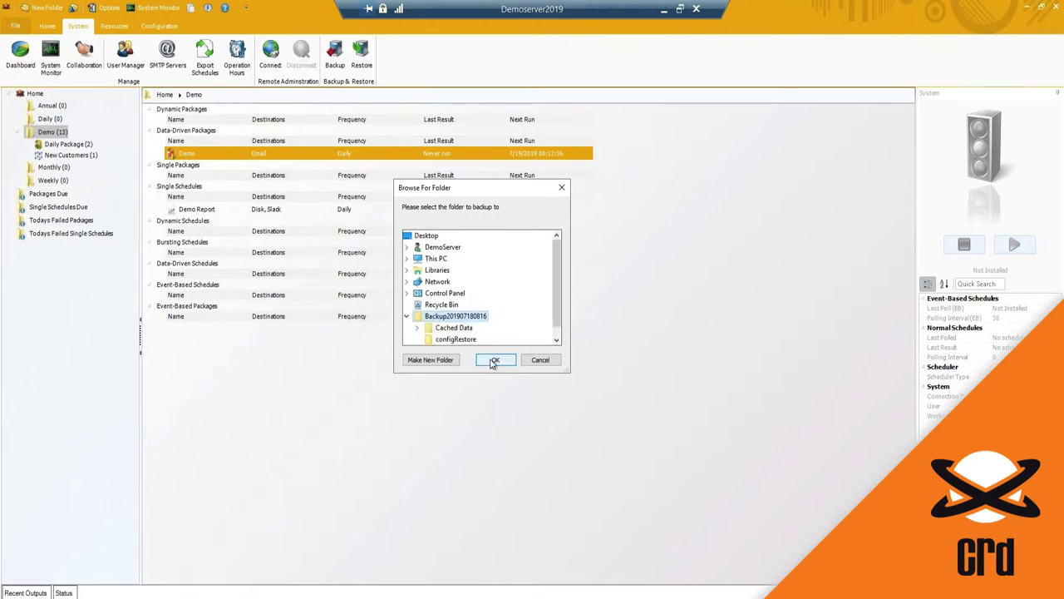
pyautogui.doubleClick(438, 318)
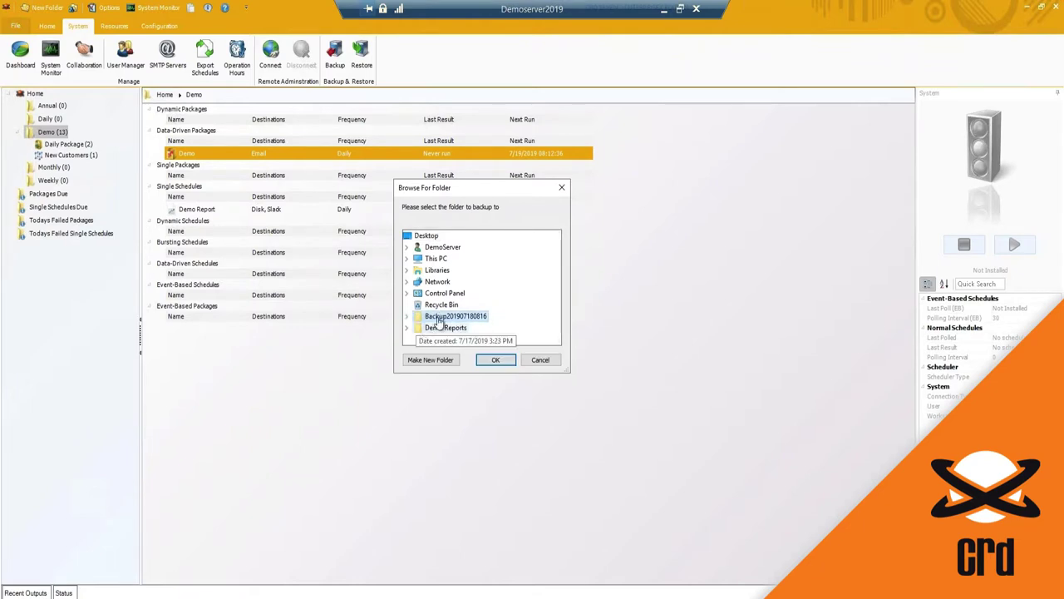
pyautogui.click(425, 236)
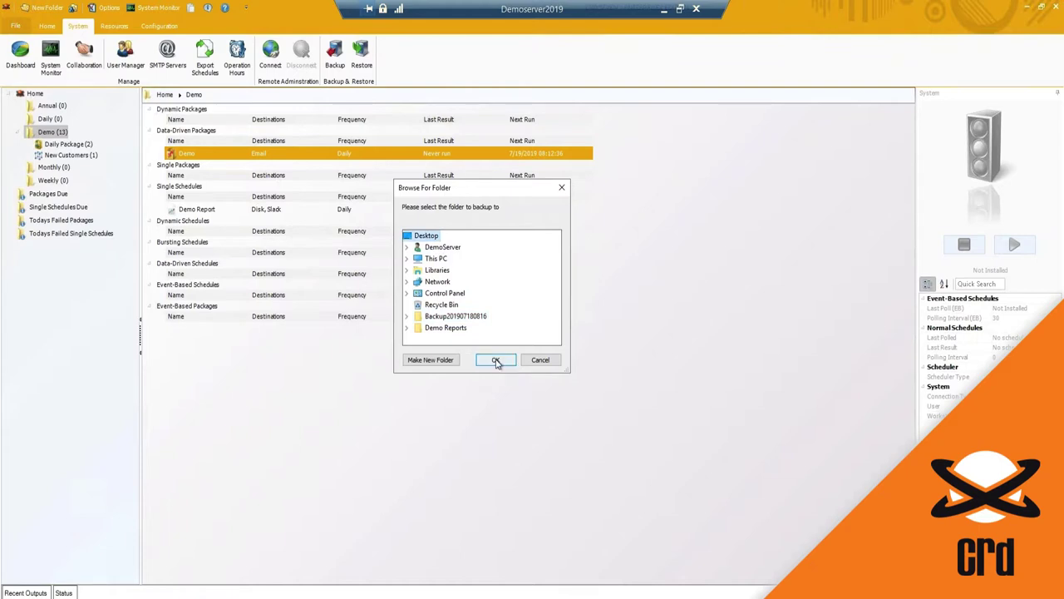
pyautogui.click(497, 360)
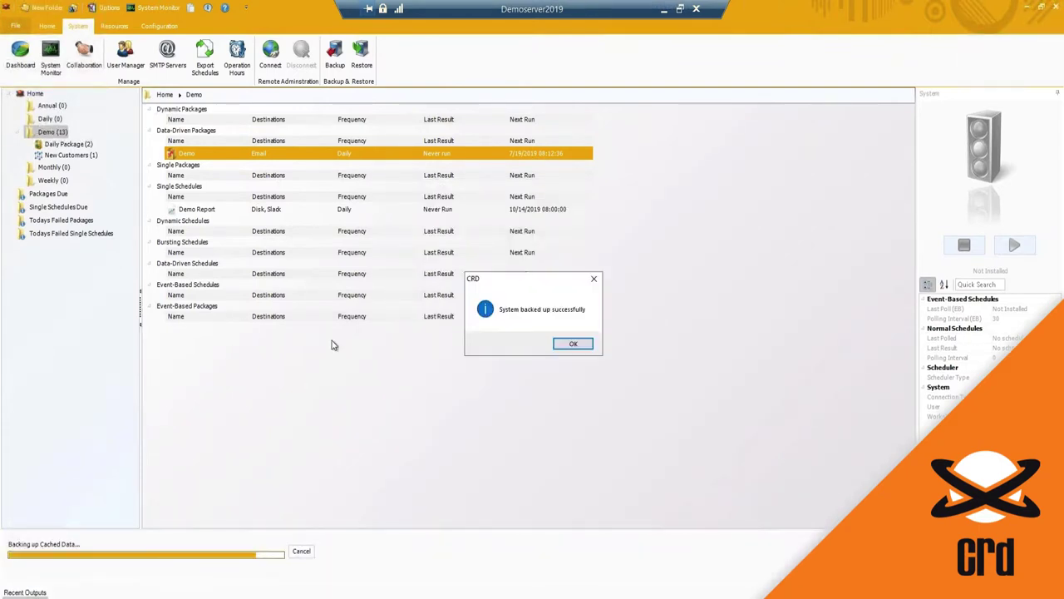
pyautogui.moveTo(524, 285); pyautogui.dragTo(504, 291)
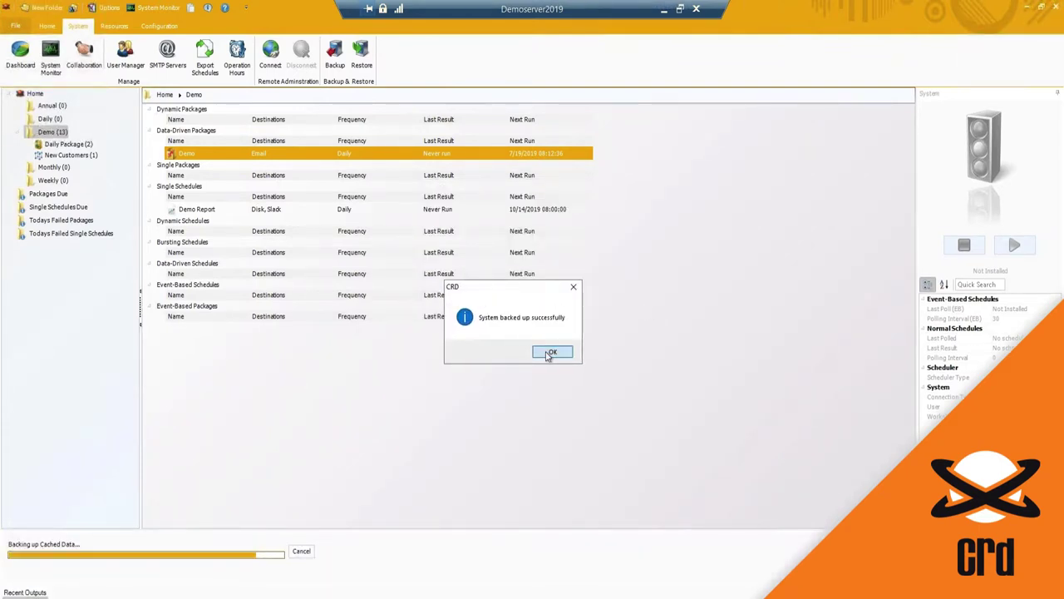
pyautogui.click(550, 352)
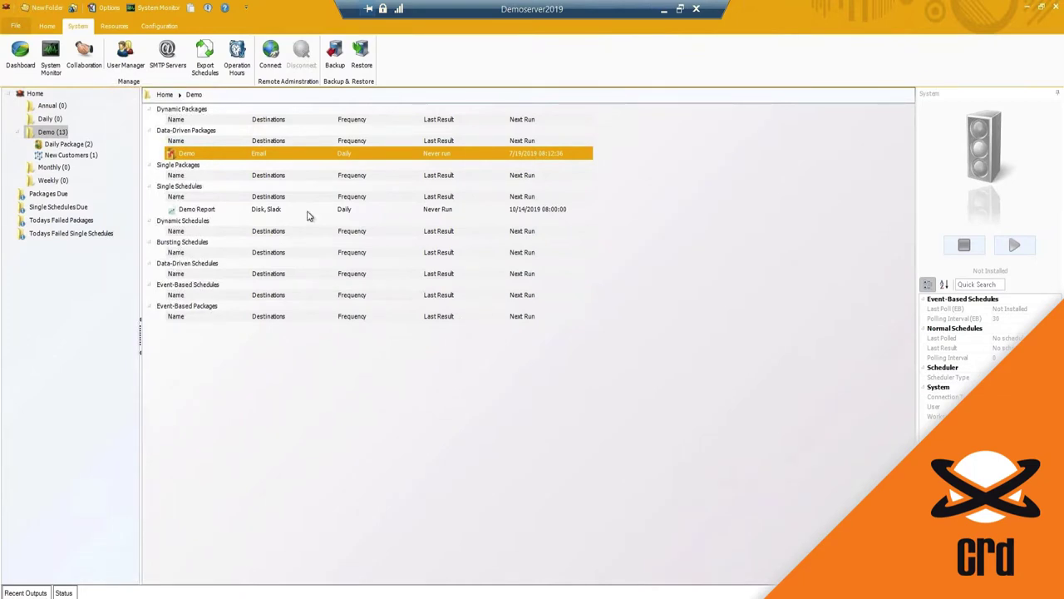
# Step: Open the Reports dropdown on the Configuration tab to list the schedule data reports
pyautogui.click(114, 26)
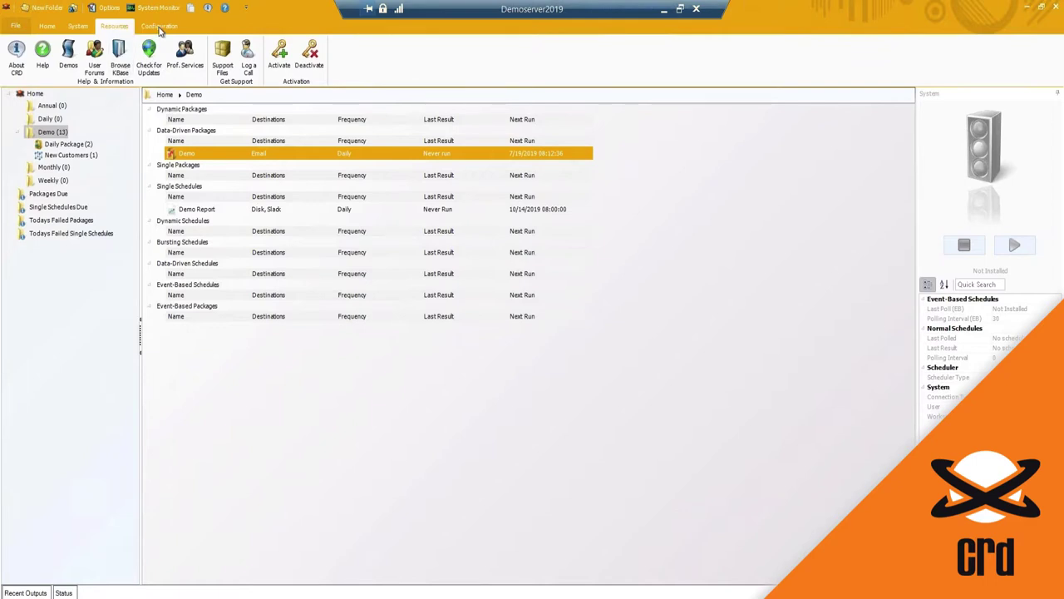
pyautogui.click(160, 28)
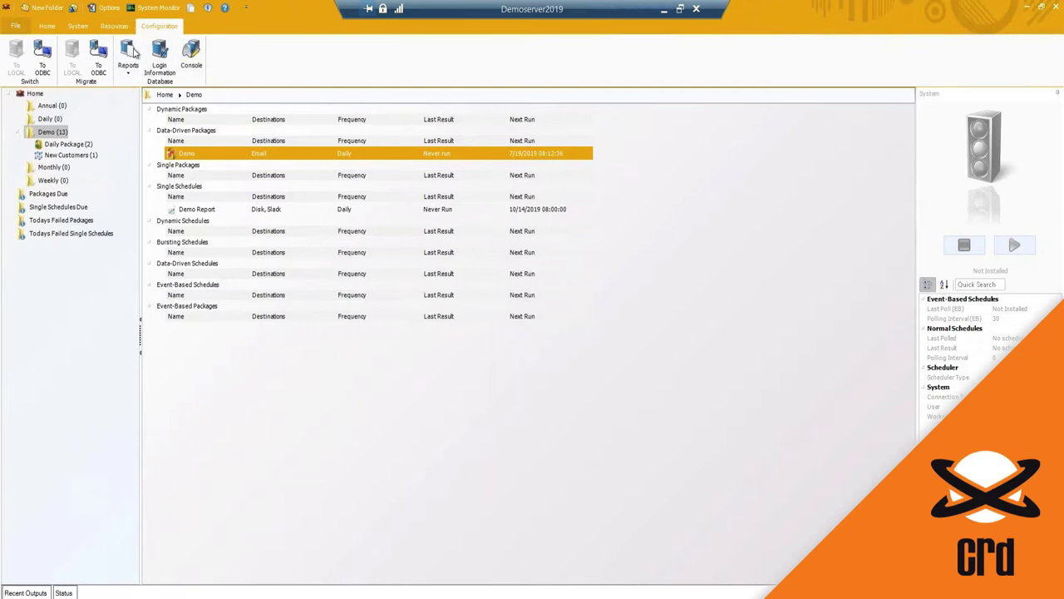
pyautogui.click(129, 74)
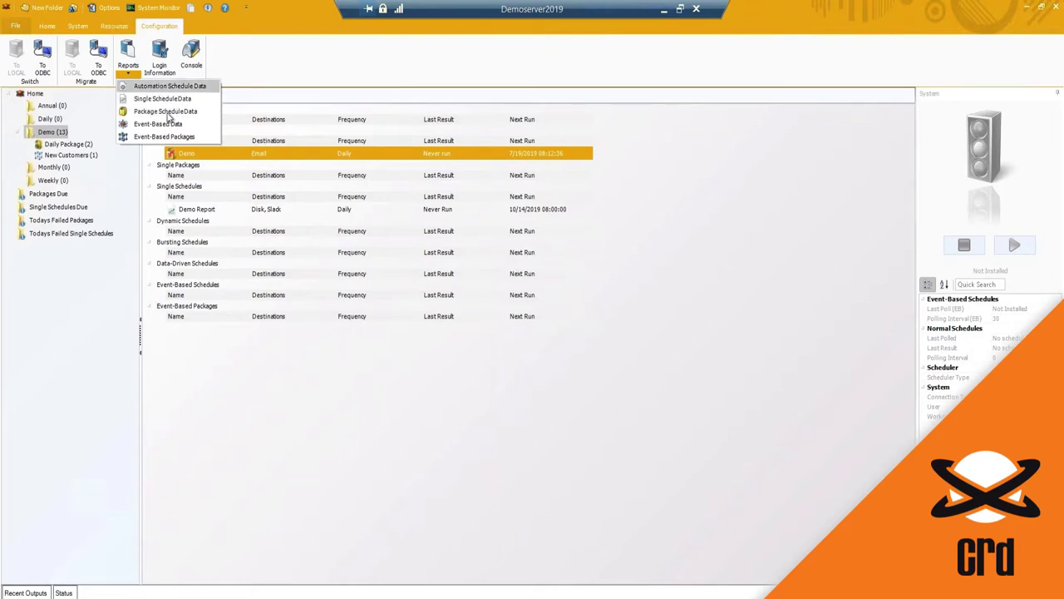
# Step: Open Single Schedule Data, scroll across its columns, and narrow the databasepath column
pyautogui.click(168, 104)
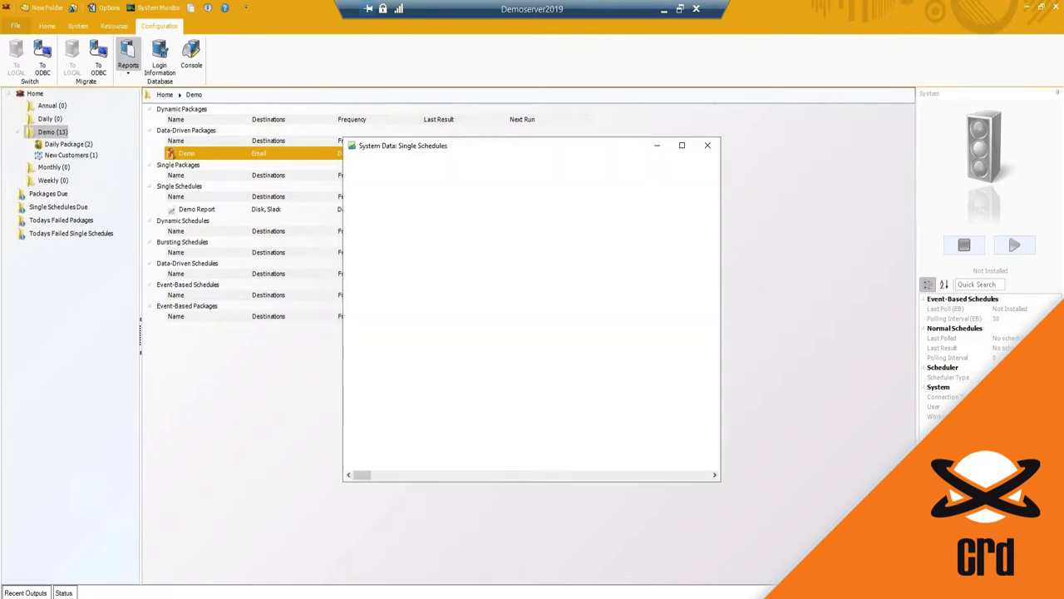
pyautogui.moveTo(376, 146); pyautogui.dragTo(345, 143)
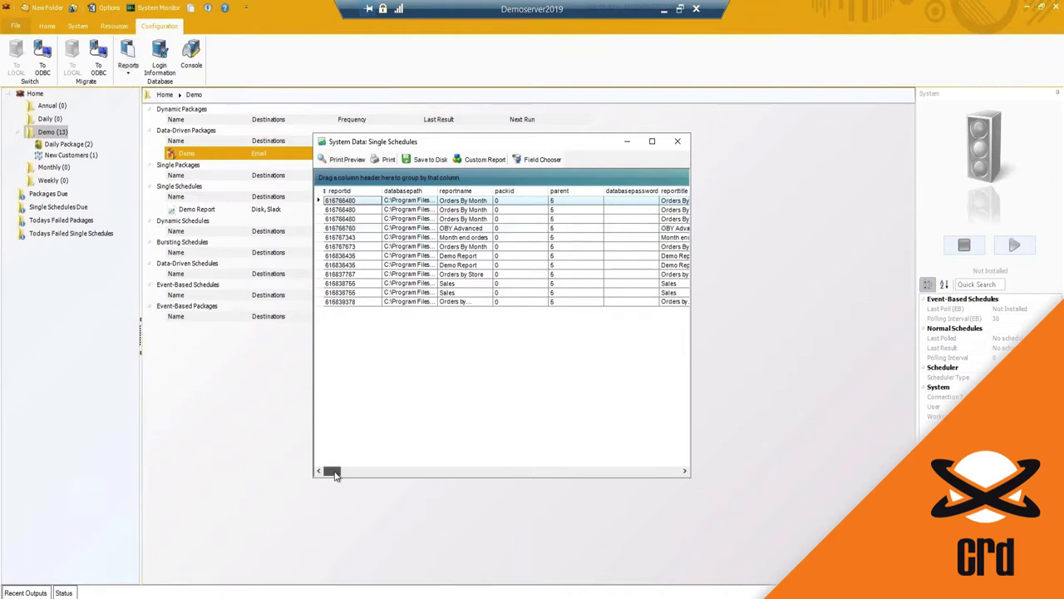
pyautogui.moveTo(335, 475); pyautogui.dragTo(495, 494)
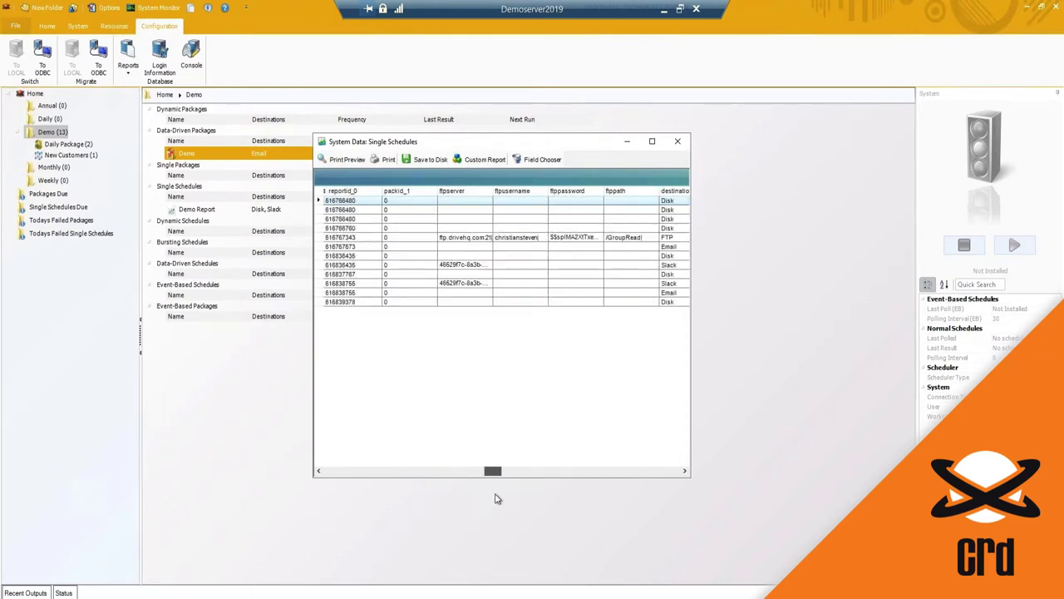
pyautogui.click(346, 471)
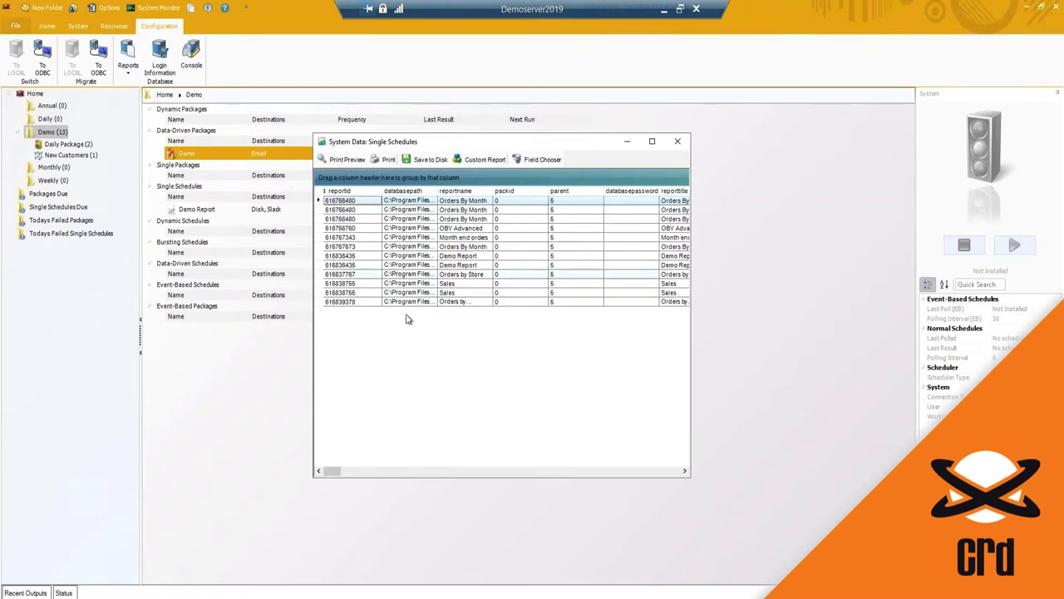
pyautogui.moveTo(438, 190); pyautogui.dragTo(533, 191)
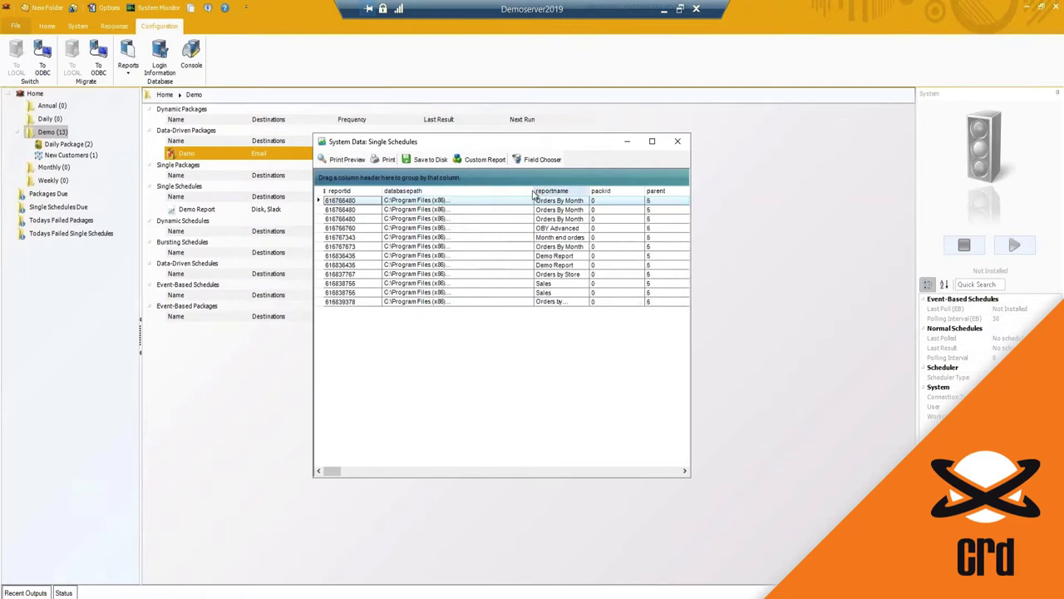
pyautogui.moveTo(531, 190); pyautogui.dragTo(458, 190)
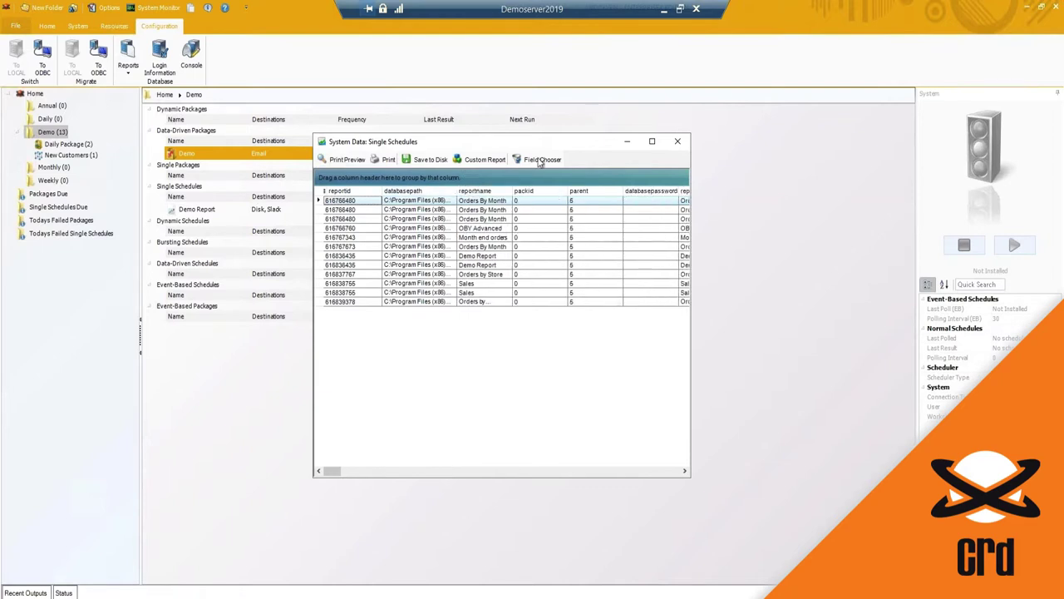
pyautogui.click(541, 159)
# Step: Scroll through the Field Chooser's fields, then close it and the Single Schedules data window
pyautogui.moveTo(186, 101); pyautogui.dragTo(464, 139)
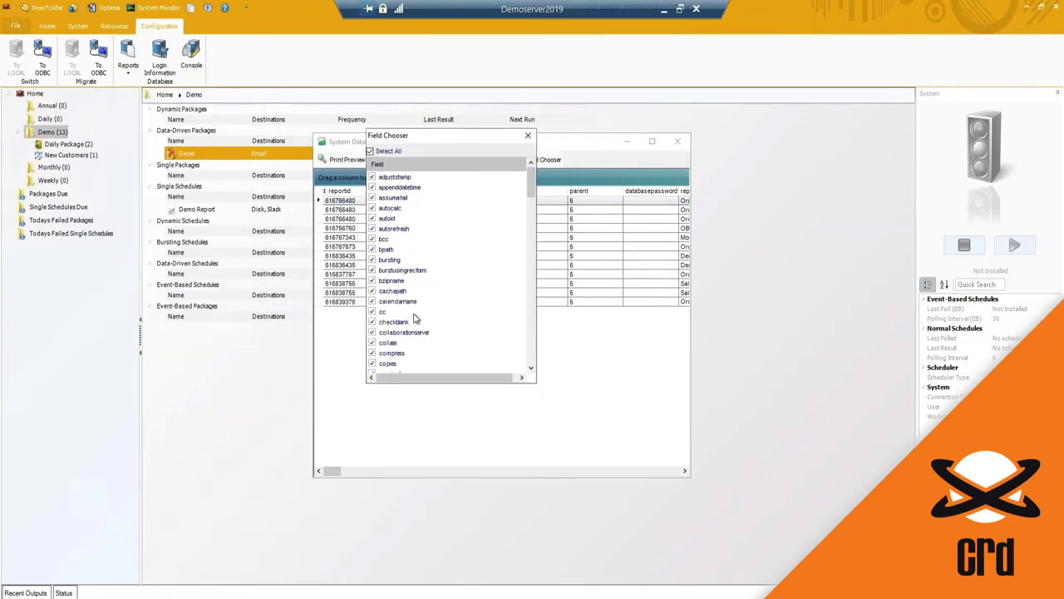
pyautogui.scroll(-2, 416, 319)
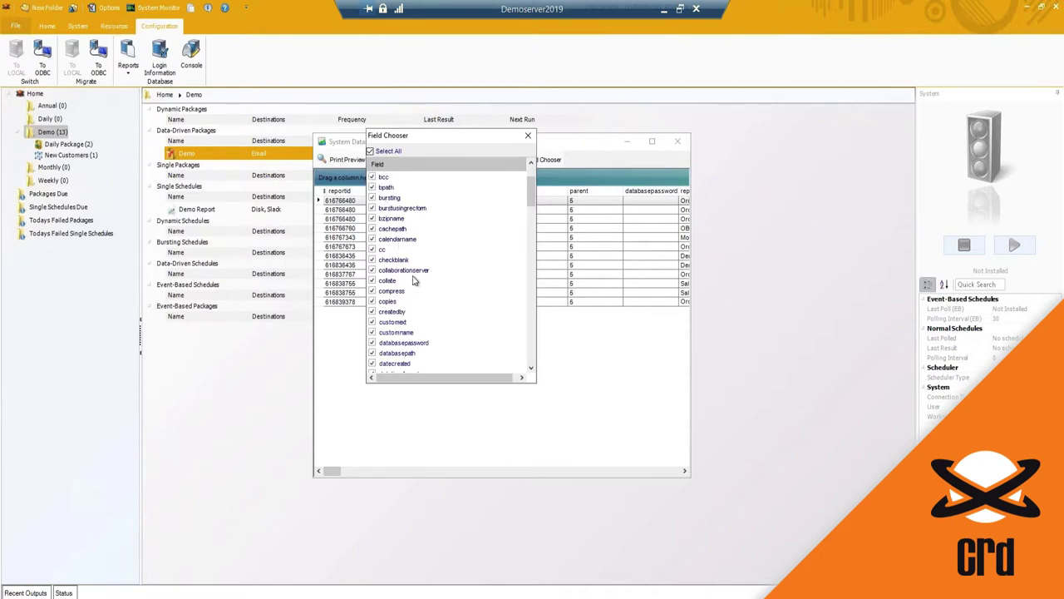
pyautogui.scroll(-4, 410, 283)
pyautogui.scroll(-9, 410, 289)
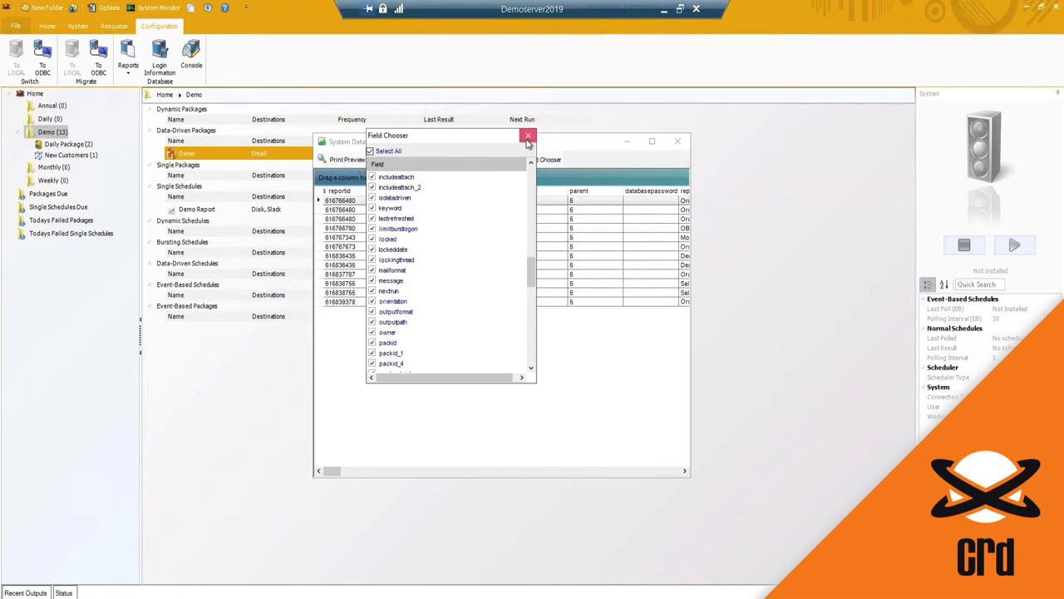
pyautogui.click(528, 135)
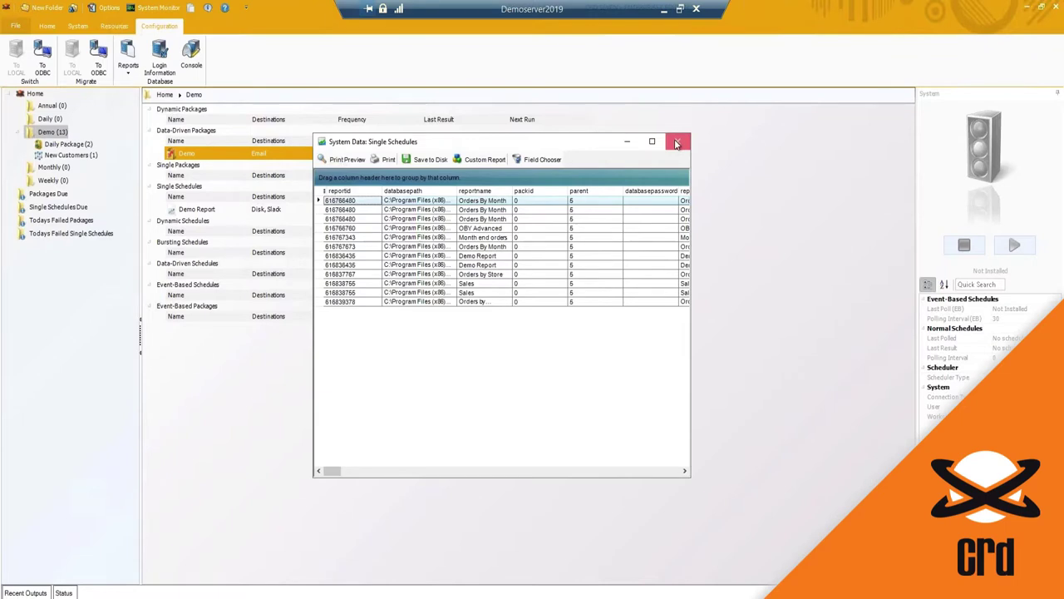
pyautogui.click(678, 143)
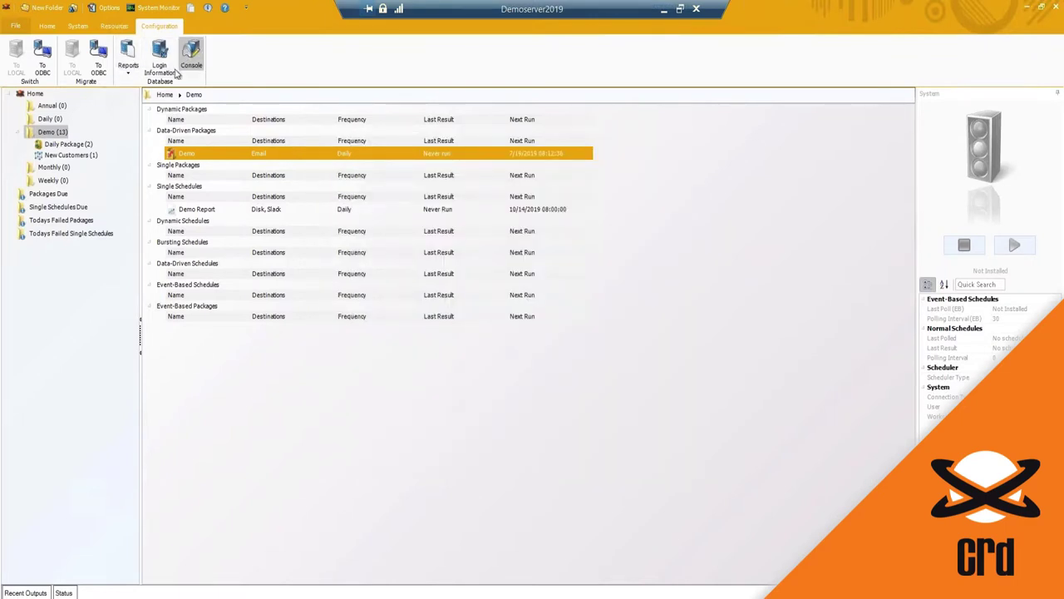
pyautogui.click(161, 66)
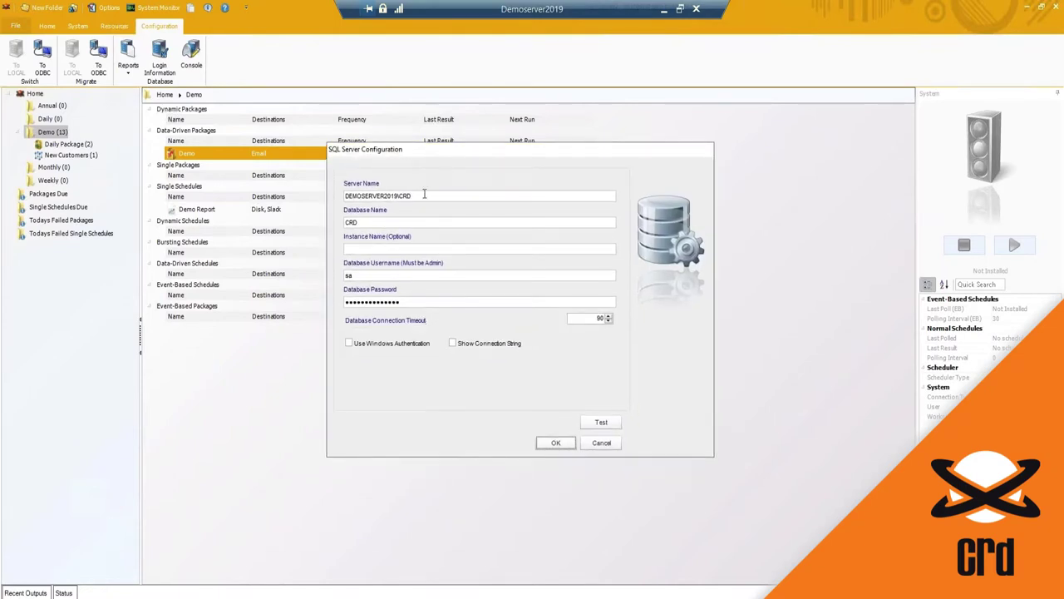
pyautogui.moveTo(424, 194); pyautogui.dragTo(342, 186)
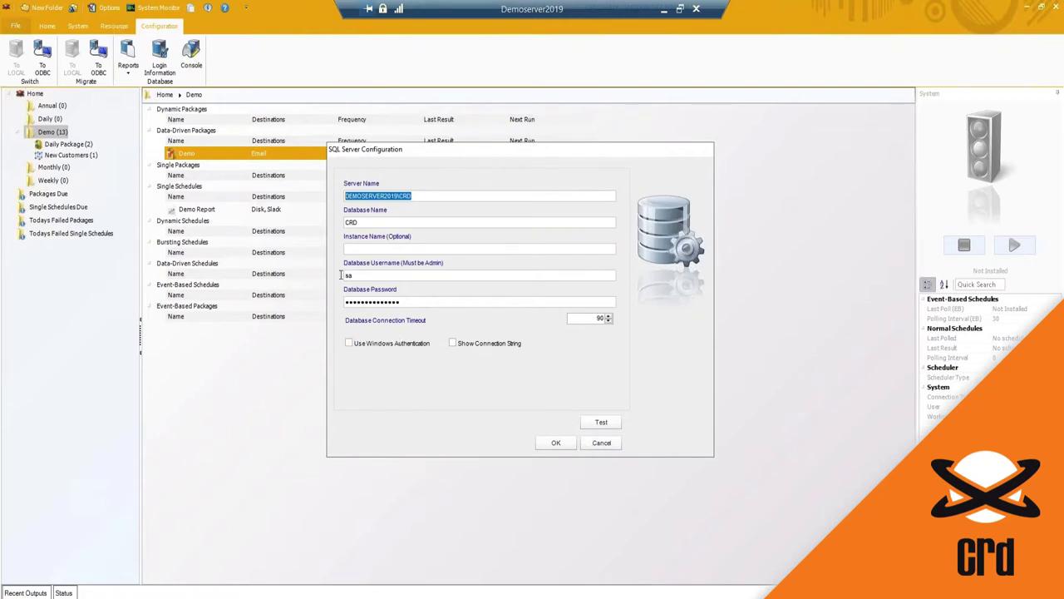
pyautogui.moveTo(411, 302); pyautogui.dragTo(337, 296)
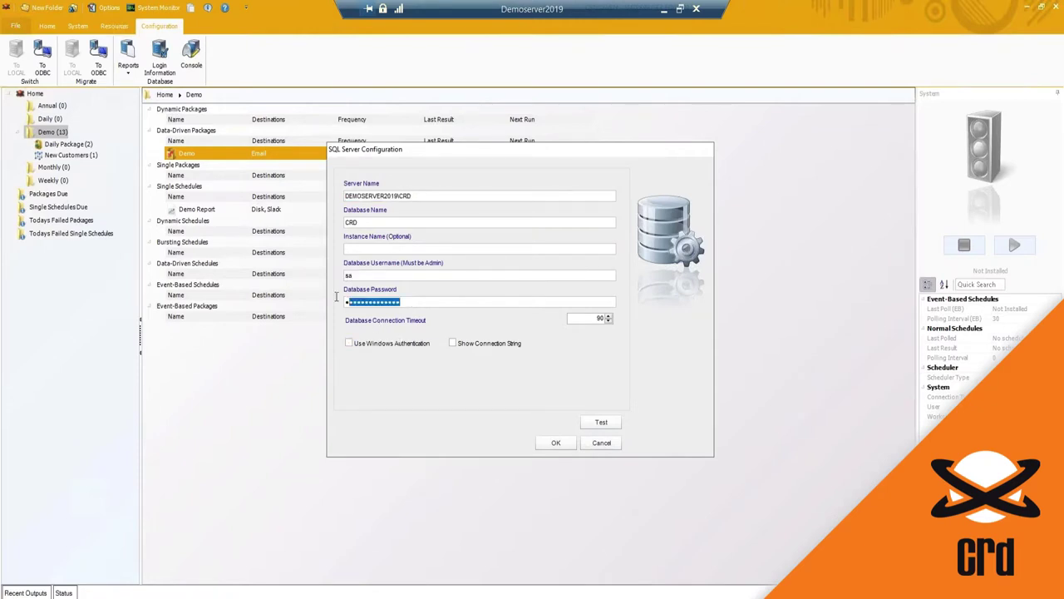
pyautogui.click(597, 443)
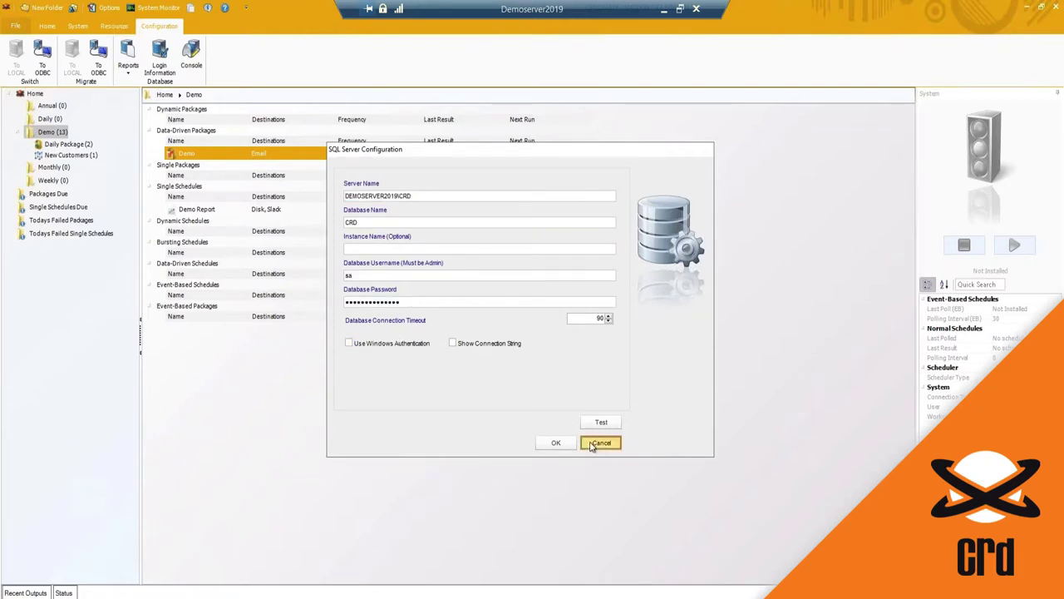
pyautogui.click(194, 62)
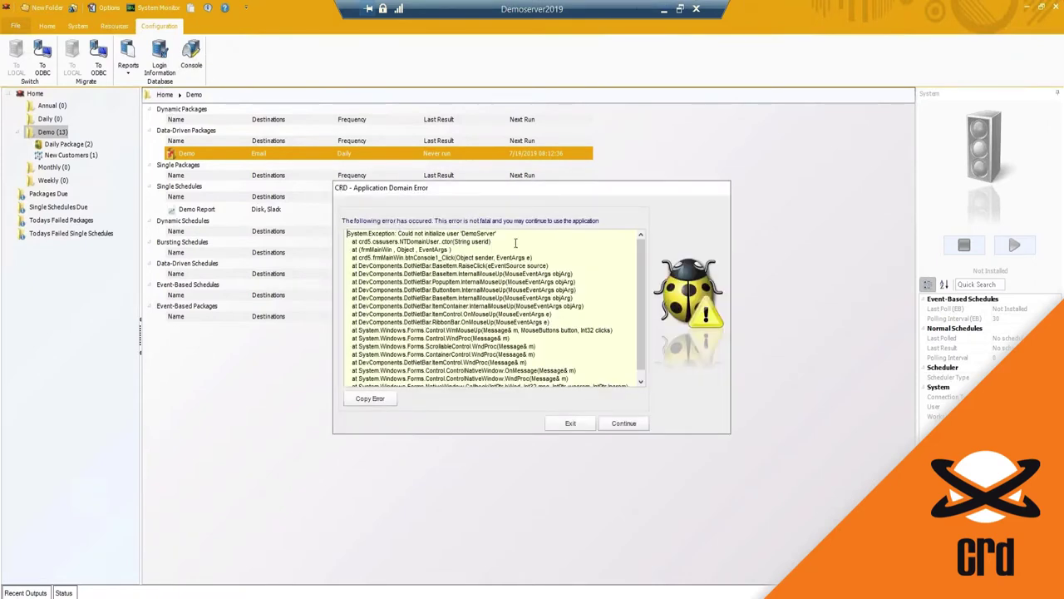
pyautogui.moveTo(490, 248); pyautogui.dragTo(406, 235)
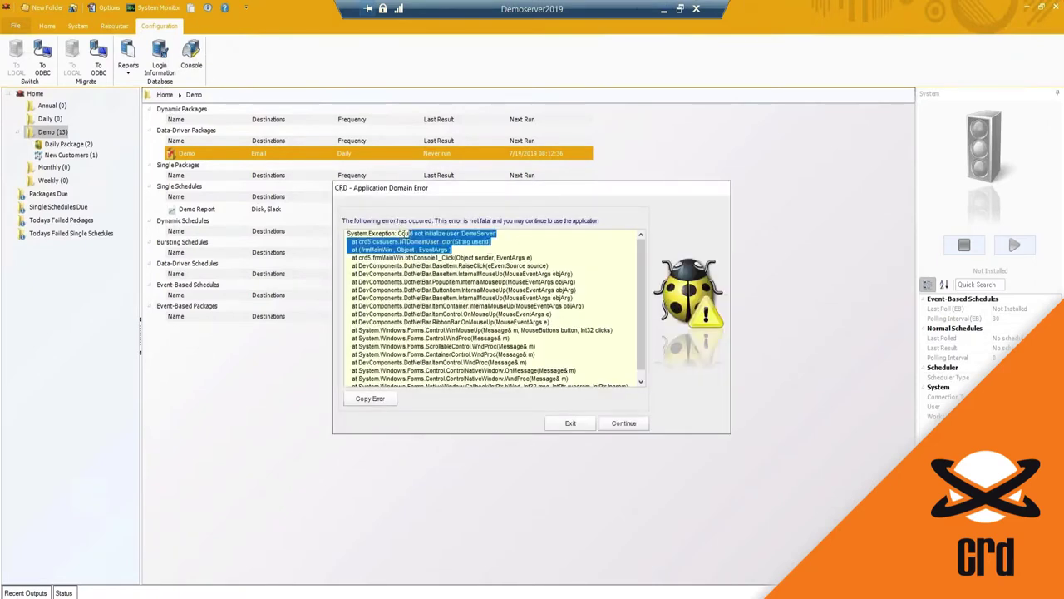
pyautogui.click(623, 423)
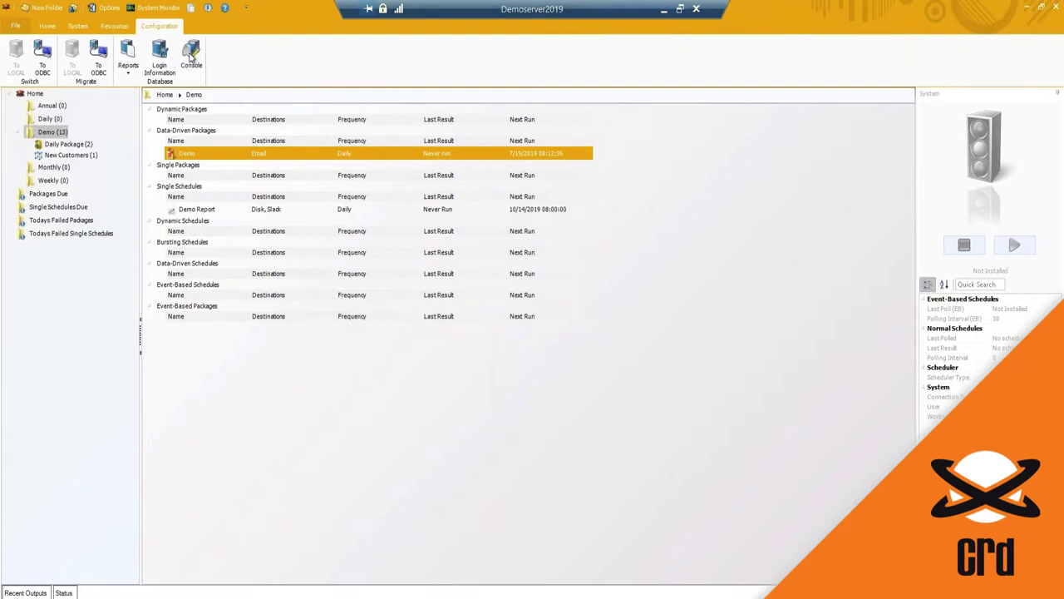
pyautogui.click(191, 63)
# Step: View the About CRD details for version 7.8 from the Resources tab, then dismiss the dialog
pyautogui.click(114, 27)
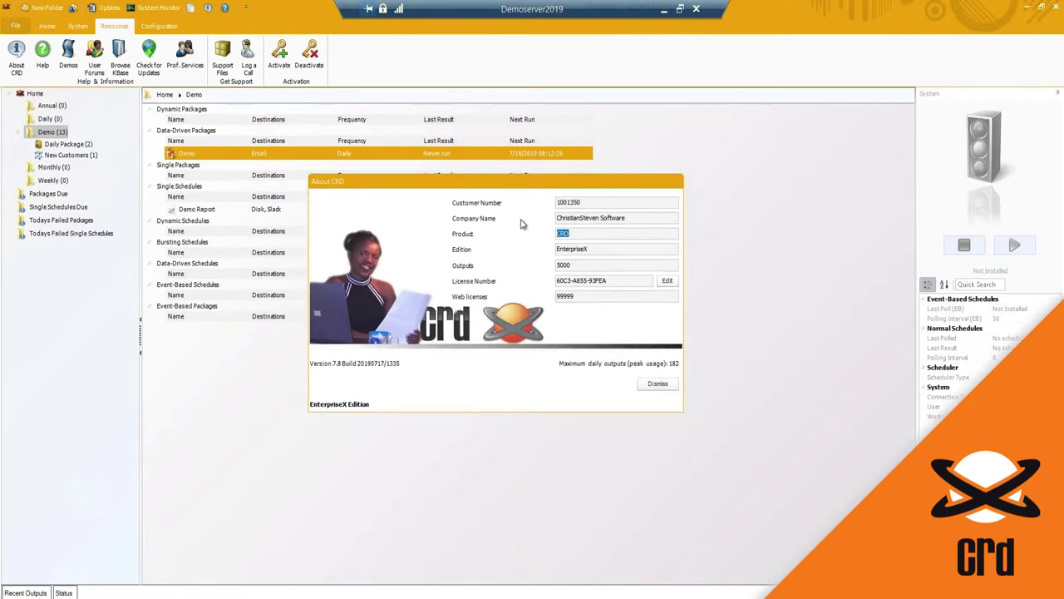
pyautogui.click(640, 384)
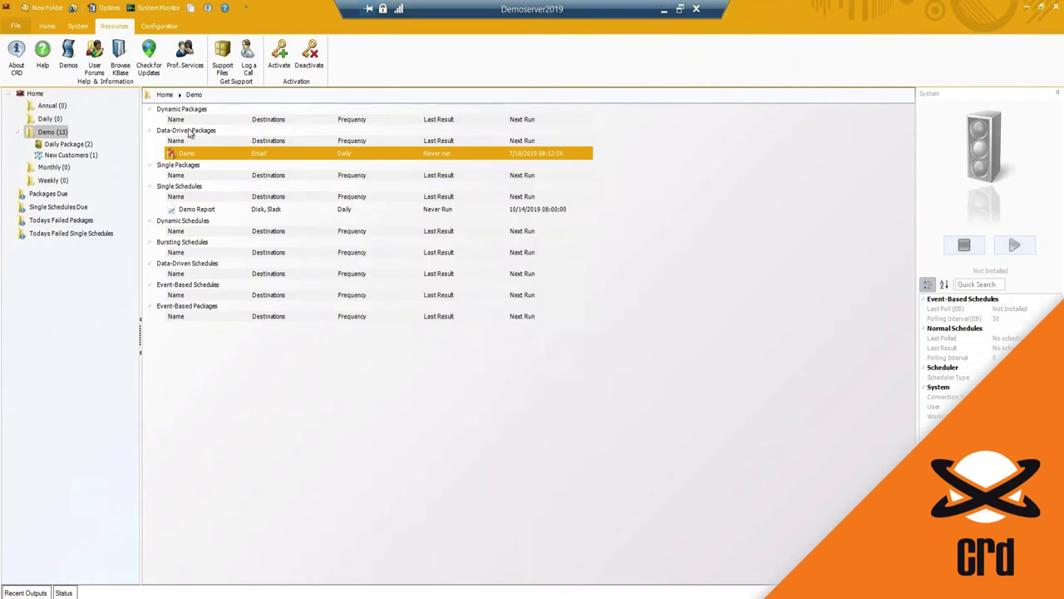
pyautogui.click(42, 60)
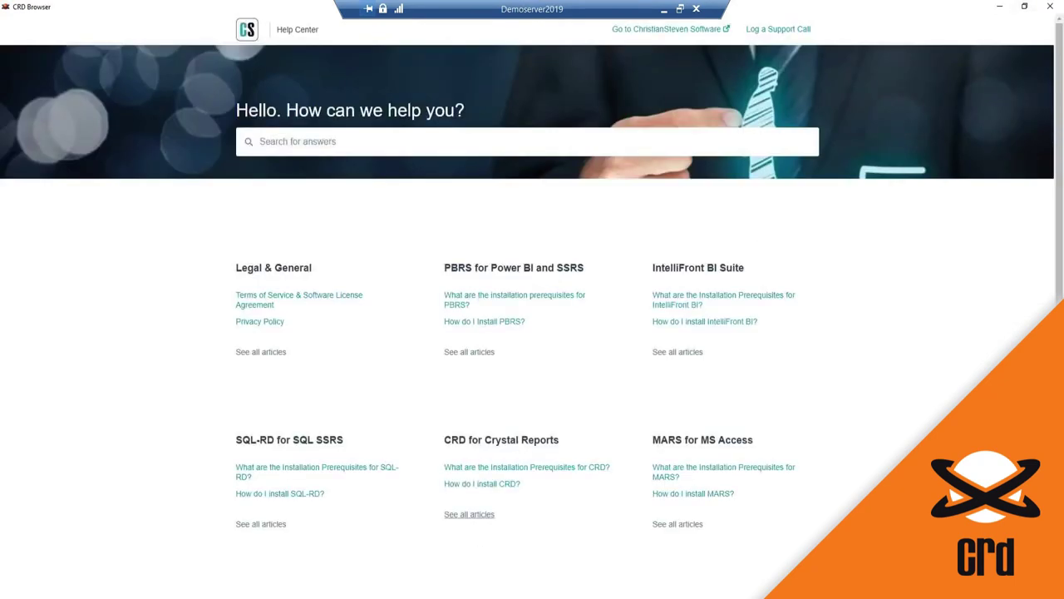
pyautogui.click(469, 514)
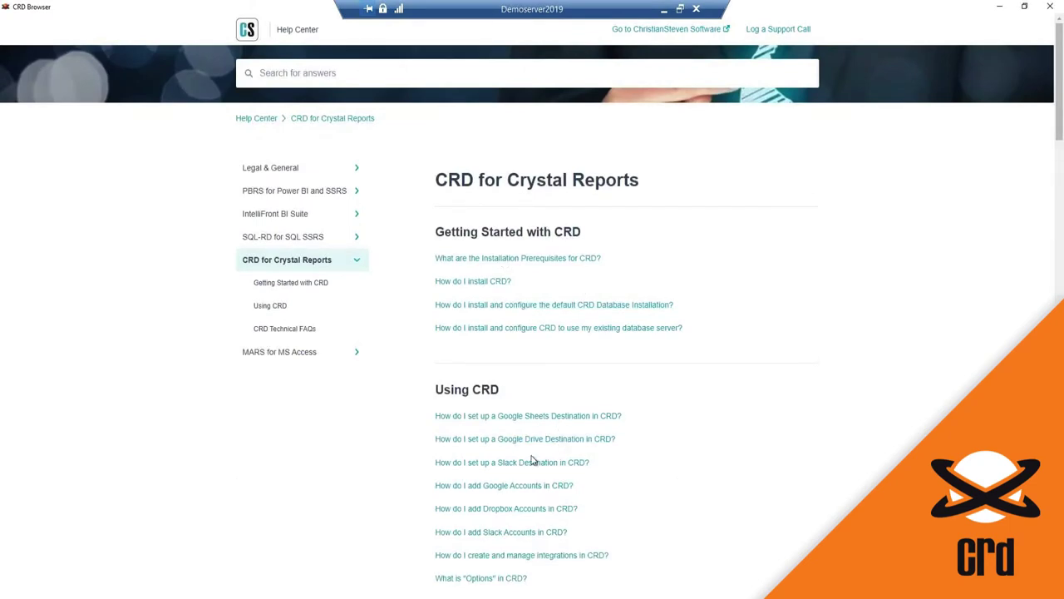
pyautogui.scroll(-3, 549, 350)
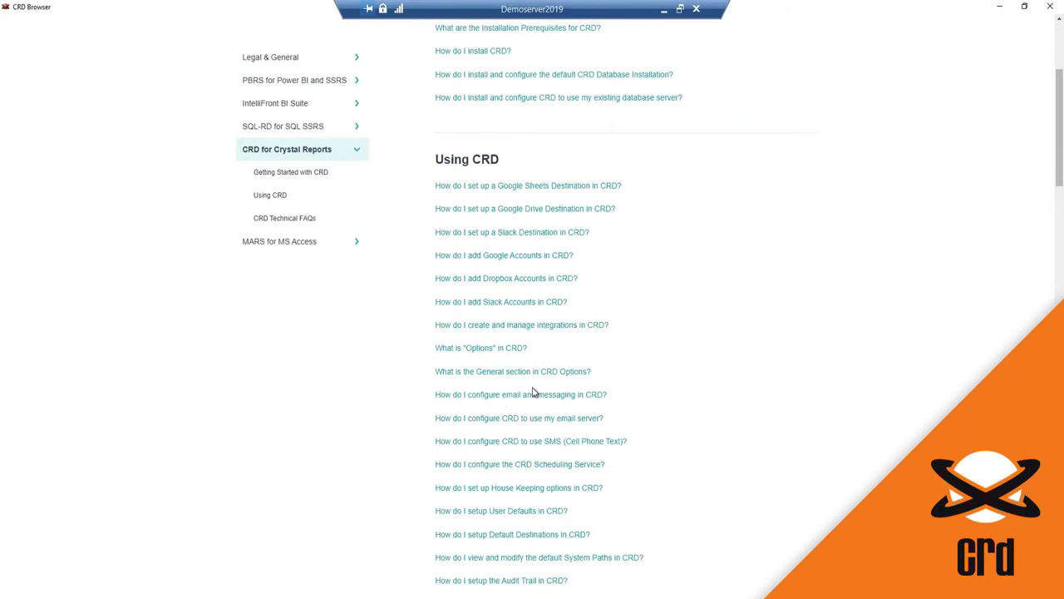
pyautogui.scroll(-3, 662, 164)
pyautogui.scroll(6, 662, 164)
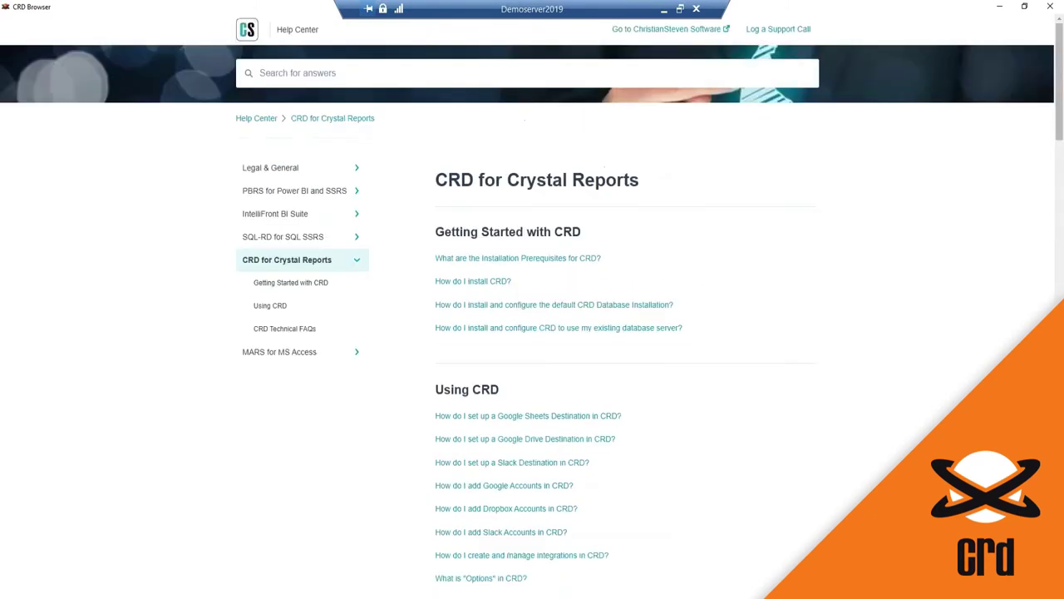
pyautogui.click(1052, 10)
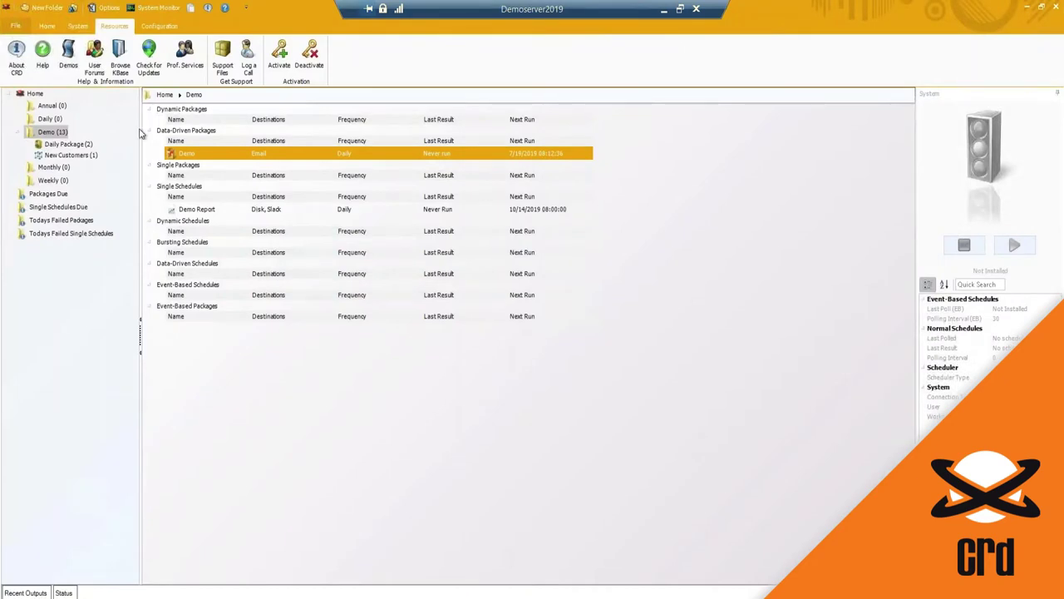
pyautogui.click(68, 65)
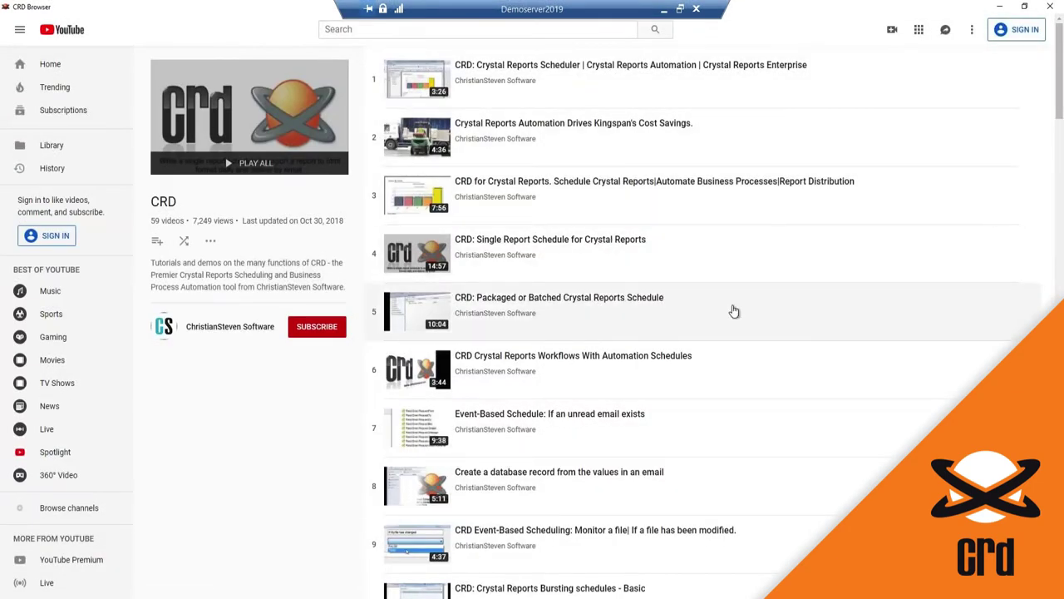
pyautogui.scroll(-1, 734, 311)
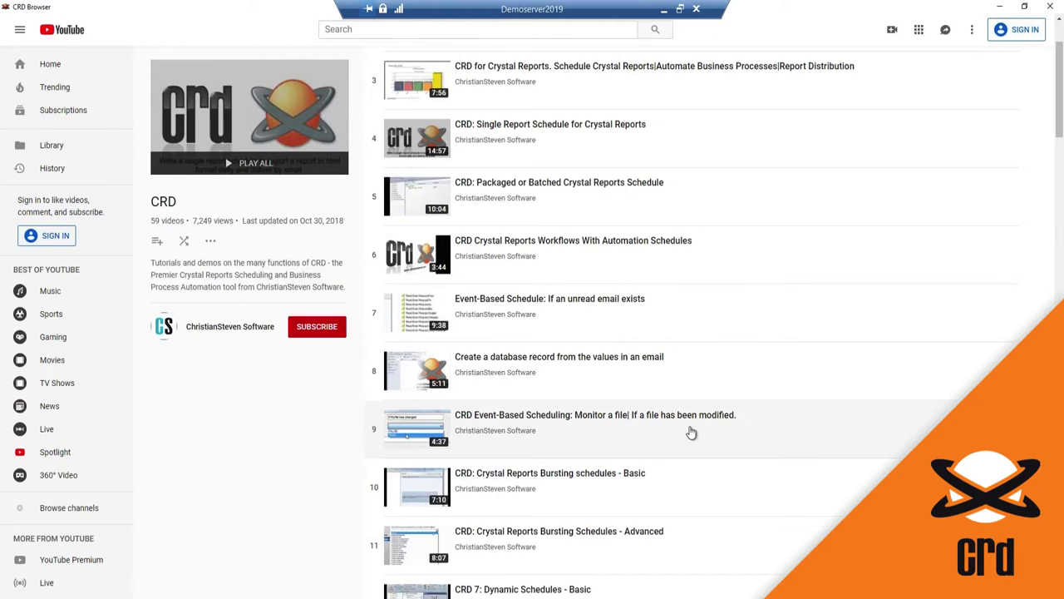
pyautogui.scroll(-1, 691, 432)
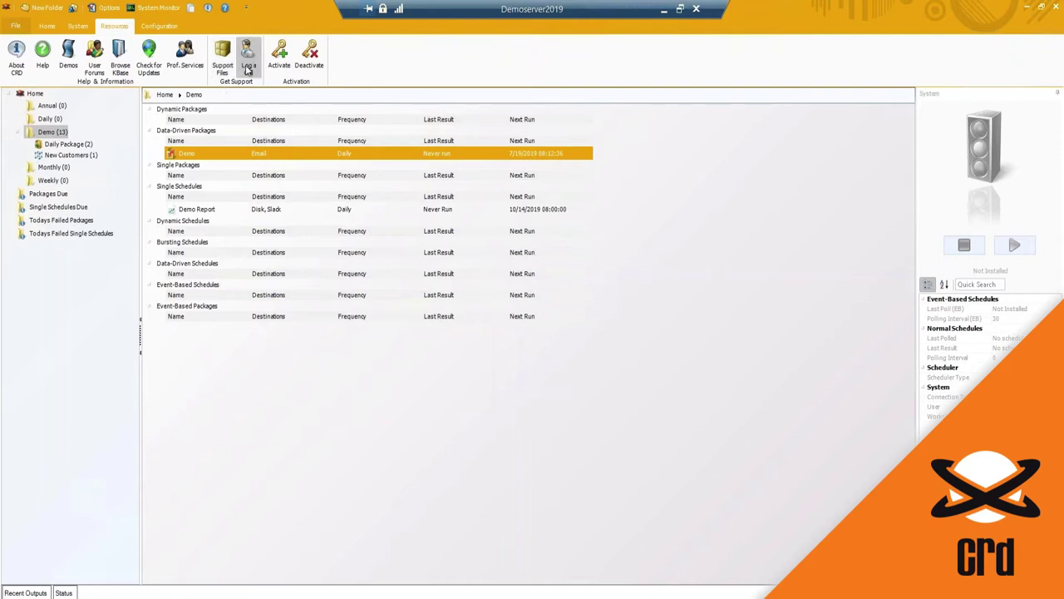
# Step: Open the Request for Support form and review its About You, issue, attachment and consent fields
pyautogui.click(247, 66)
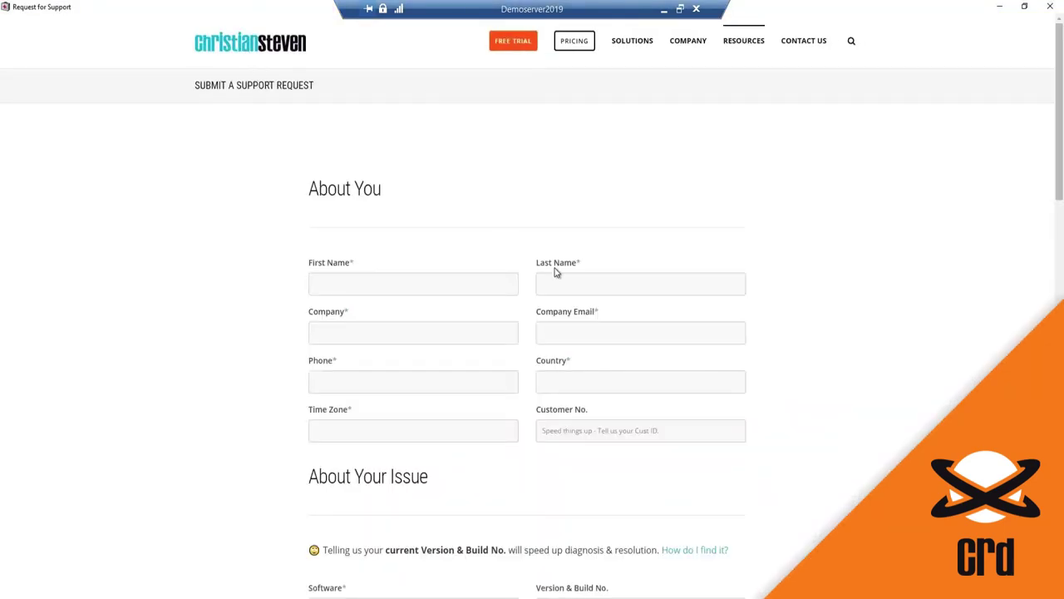
pyautogui.scroll(-3, 311, 154)
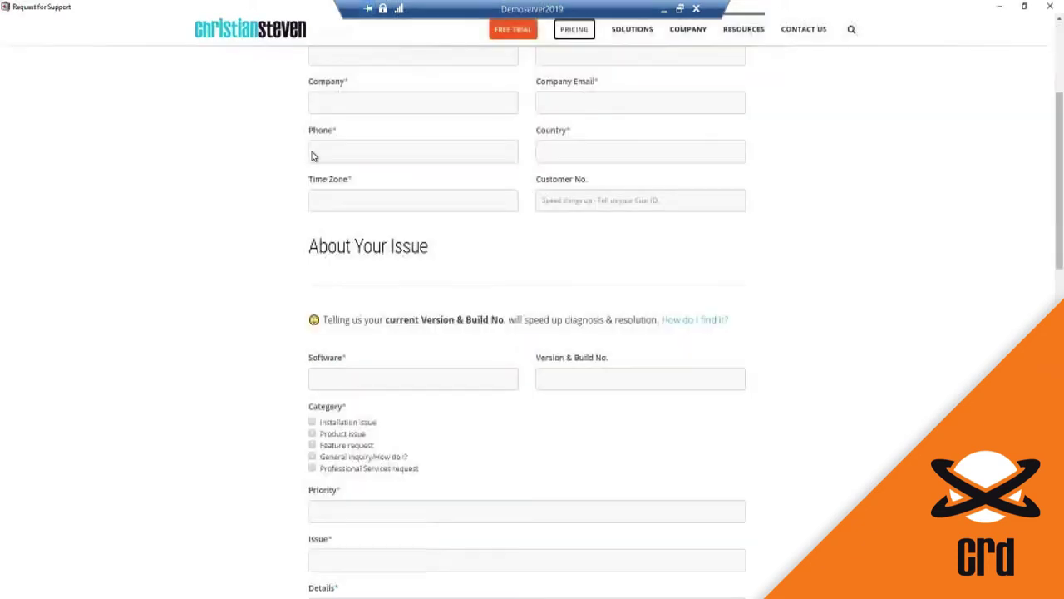
pyautogui.scroll(-5, 463, 368)
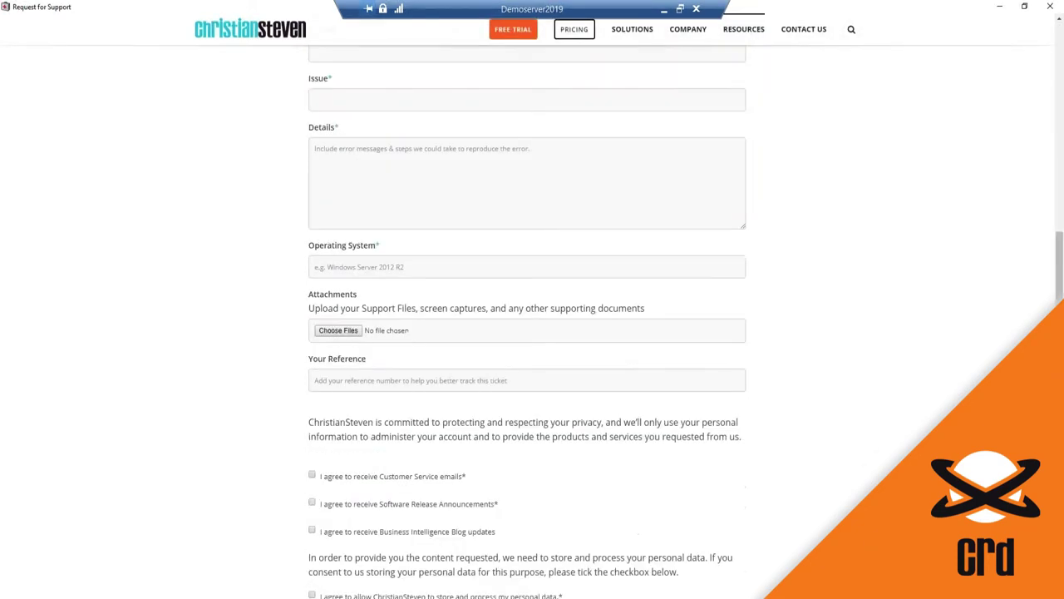
pyautogui.scroll(8, 523, 295)
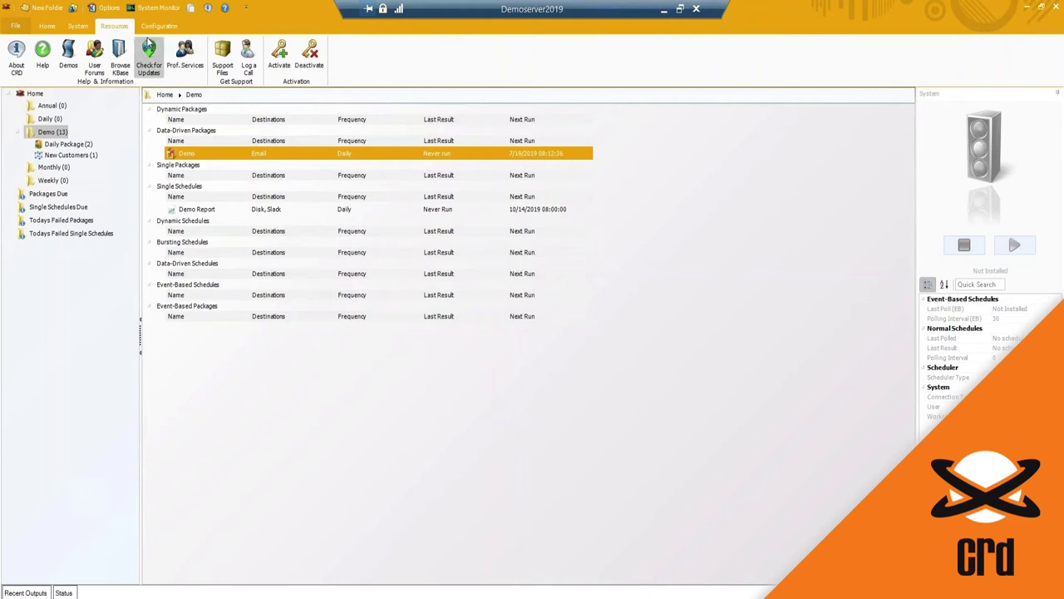
pyautogui.click(48, 195)
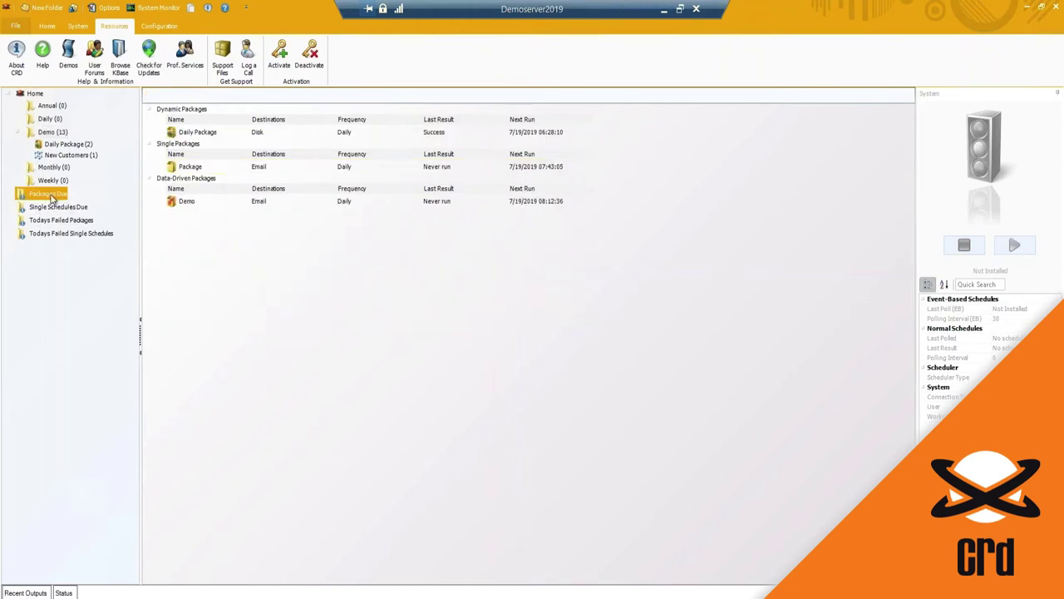
pyautogui.click(50, 207)
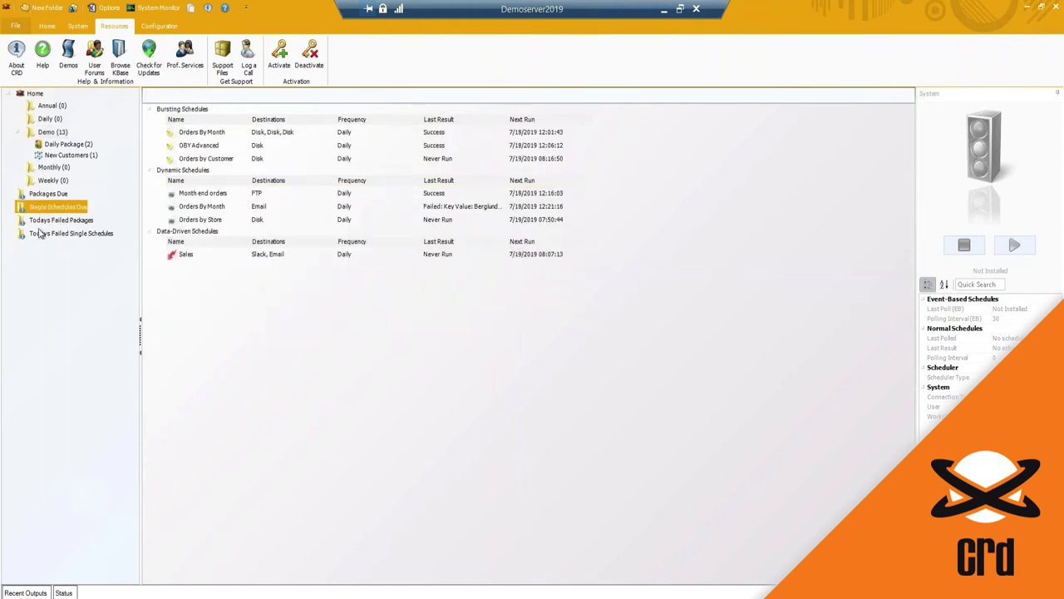
pyautogui.click(39, 234)
pyautogui.click(41, 221)
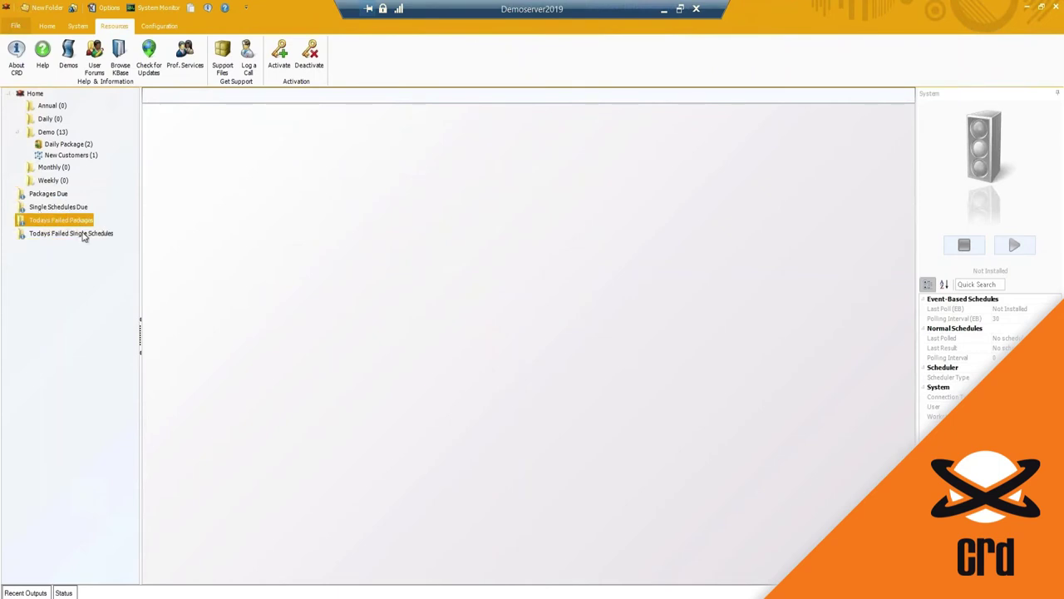
pyautogui.click(84, 236)
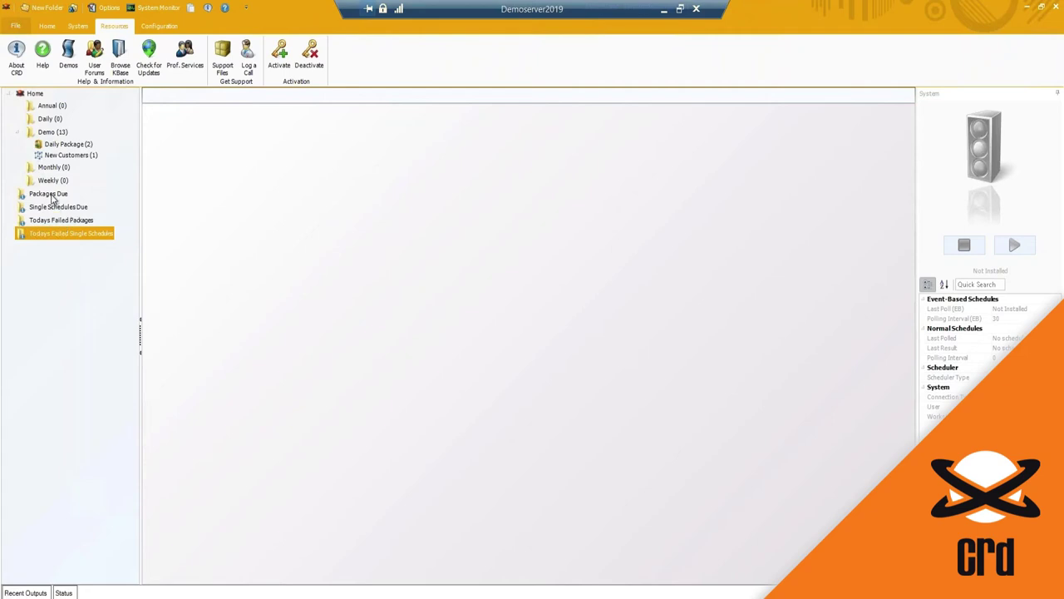
pyautogui.click(52, 195)
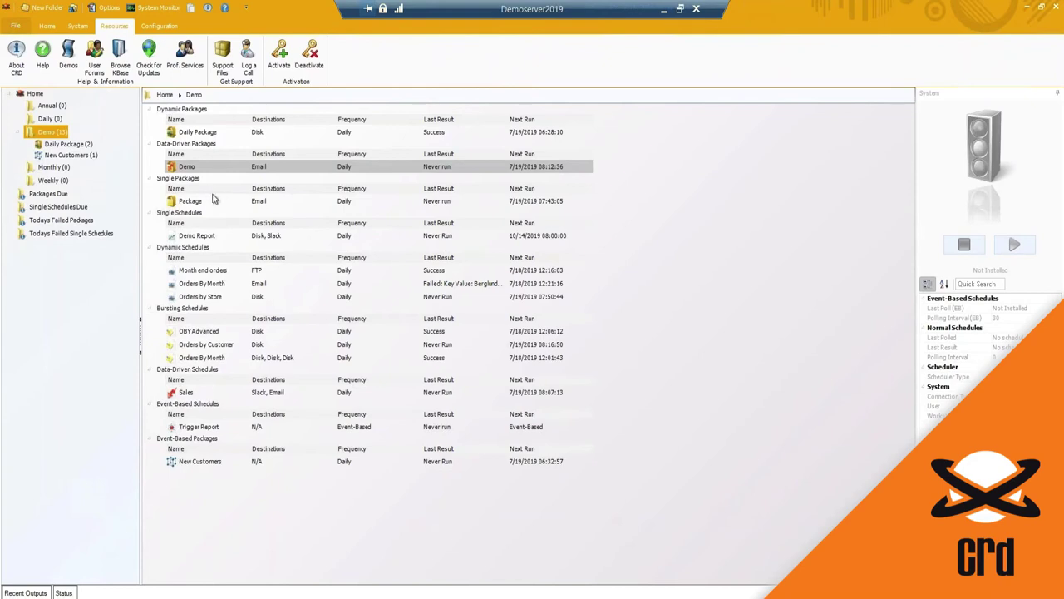
# Step: Start a new smart folder named 'Enabled Schedules'
pyautogui.click(74, 9)
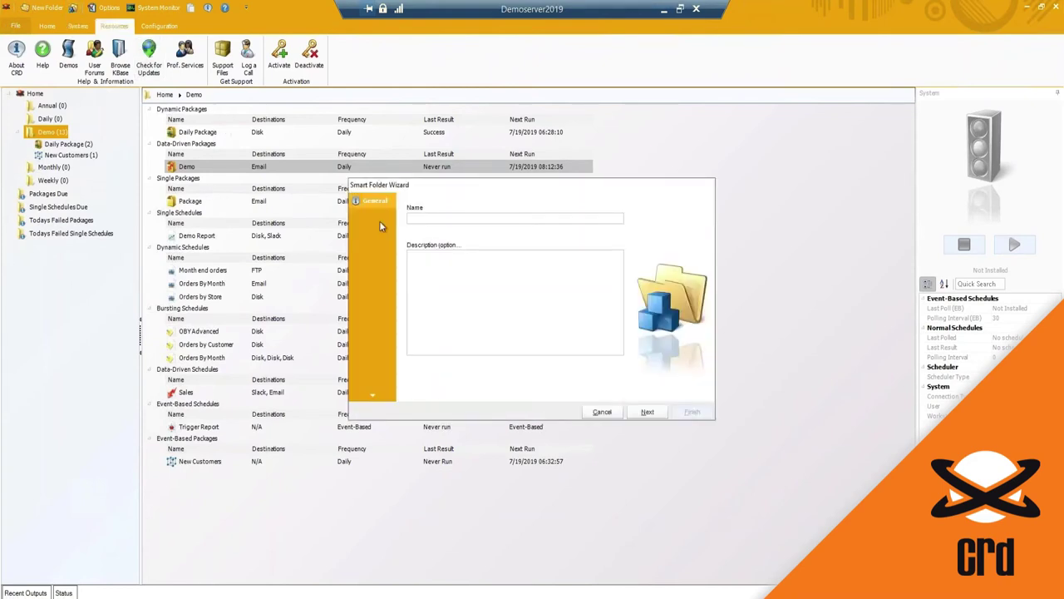
pyautogui.click(453, 220)
pyautogui.write('Enabled Schedules')
pyautogui.click(647, 412)
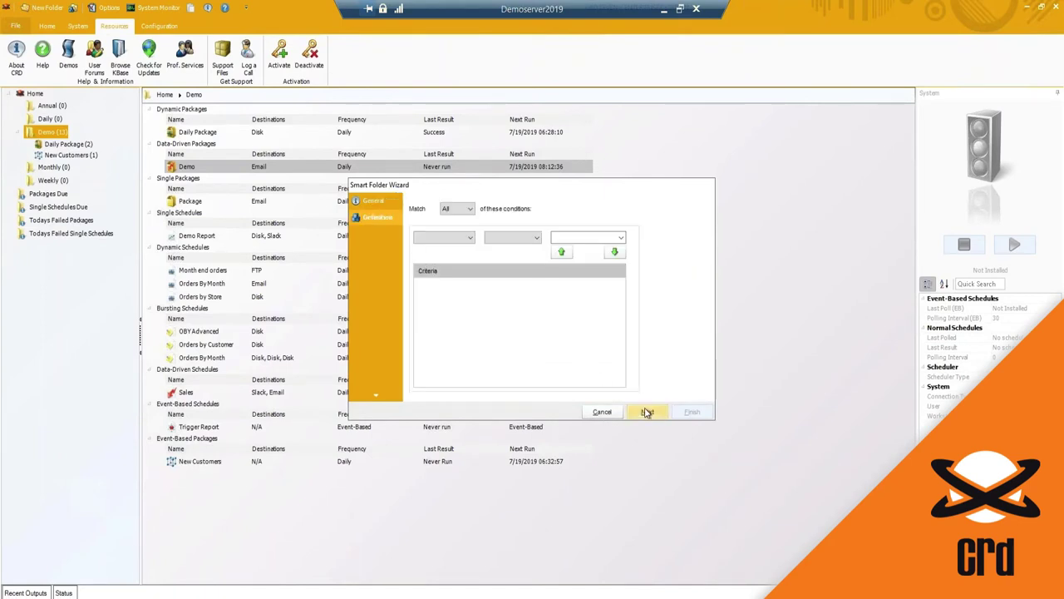
# Step: Keep match-all conditions and try a Cc CONTAINS condition before changing the field
pyautogui.click(470, 210)
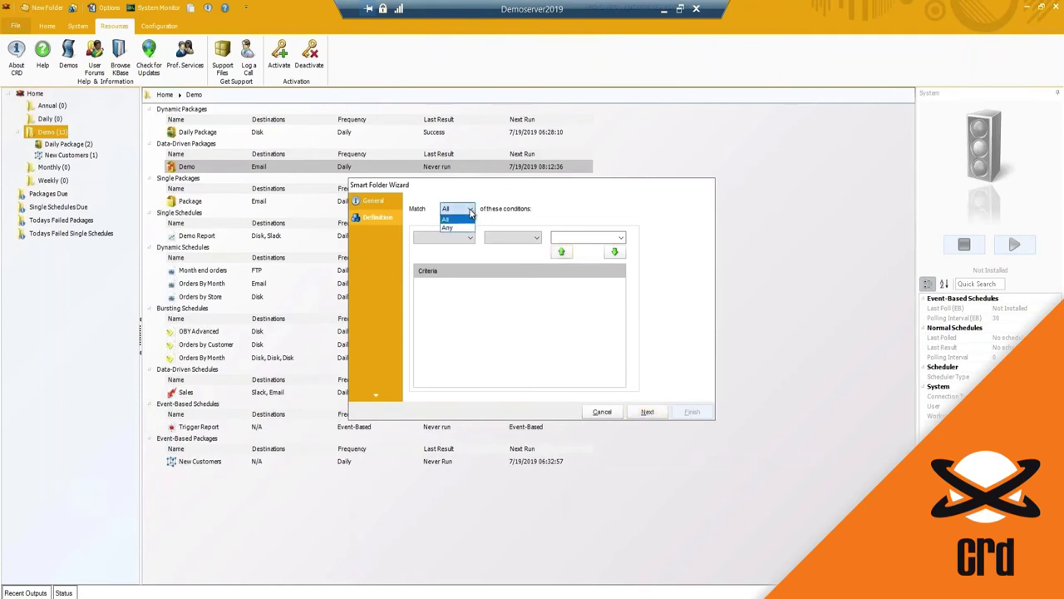
pyautogui.click(453, 218)
pyautogui.click(468, 238)
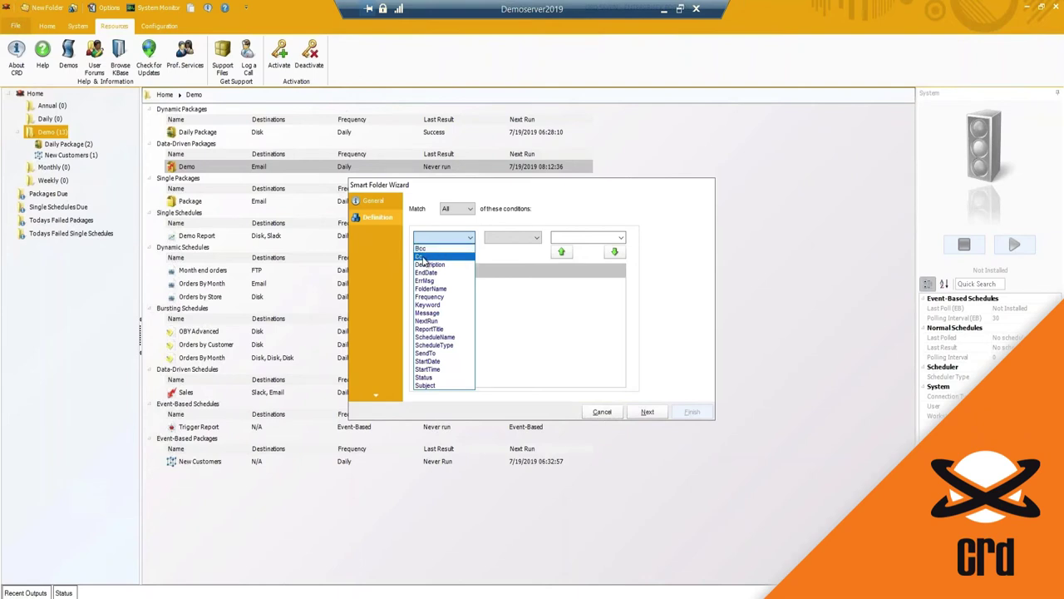
pyautogui.click(422, 256)
pyautogui.click(511, 237)
pyautogui.click(511, 249)
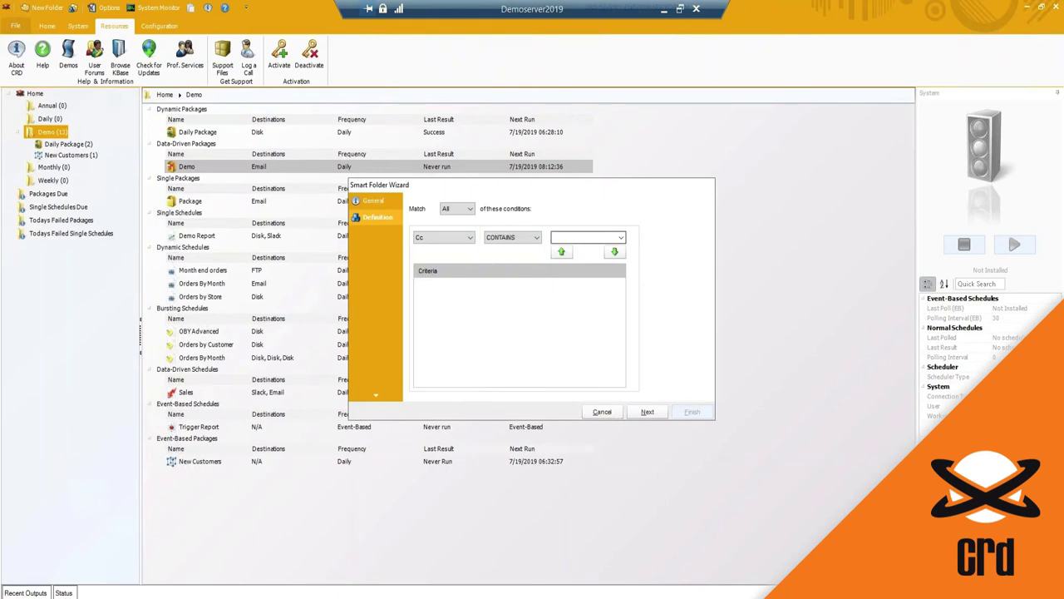
pyautogui.click(609, 238)
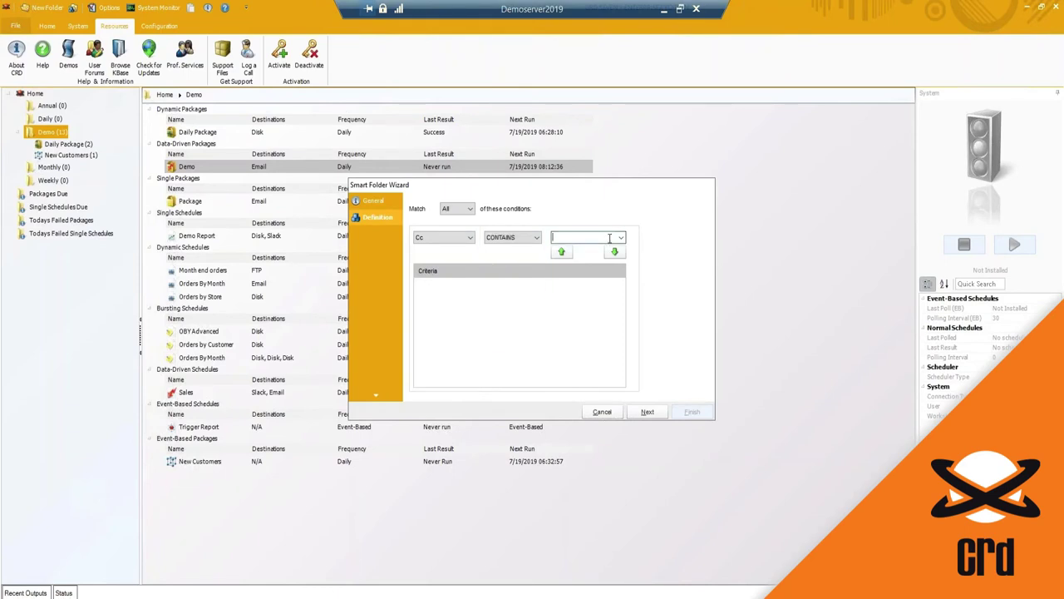
pyautogui.click(455, 241)
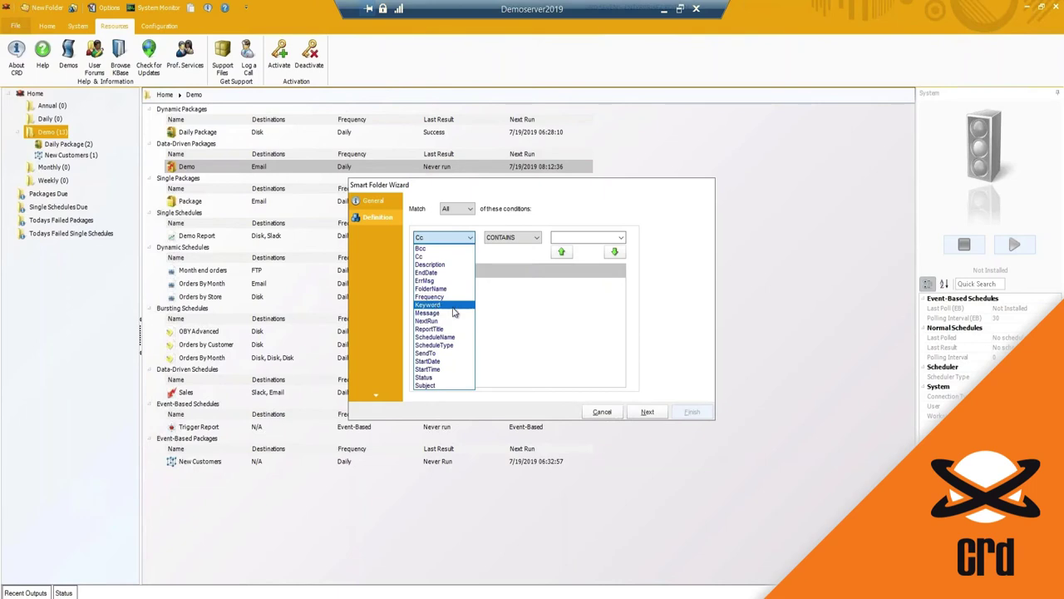
# Step: Add the Status = 1 criterion, finish the wizard, and open the Enabled Schedules folder
pyautogui.click(429, 380)
pyautogui.click(499, 240)
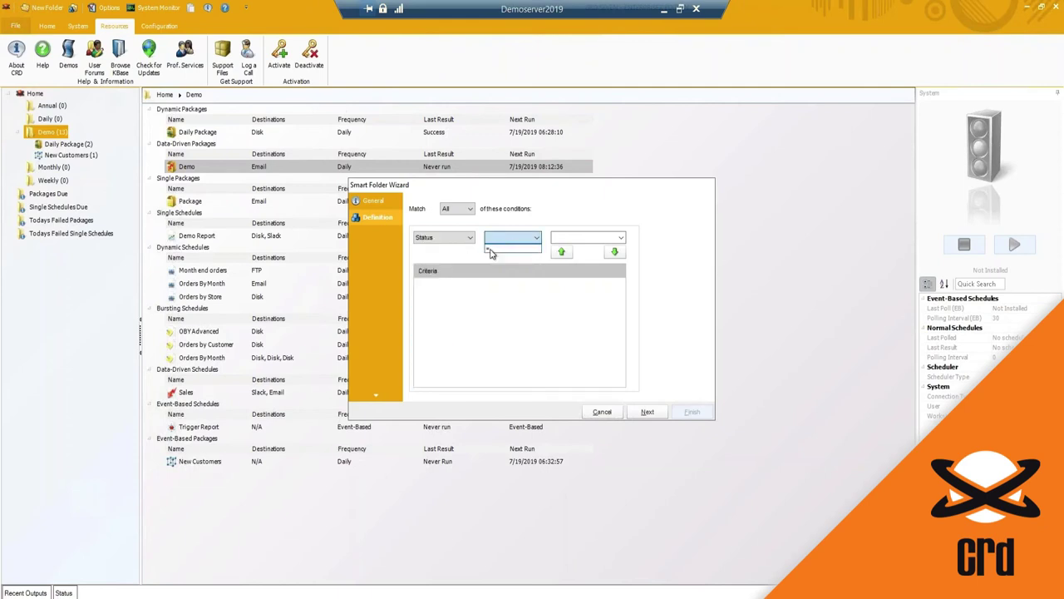
pyautogui.click(491, 252)
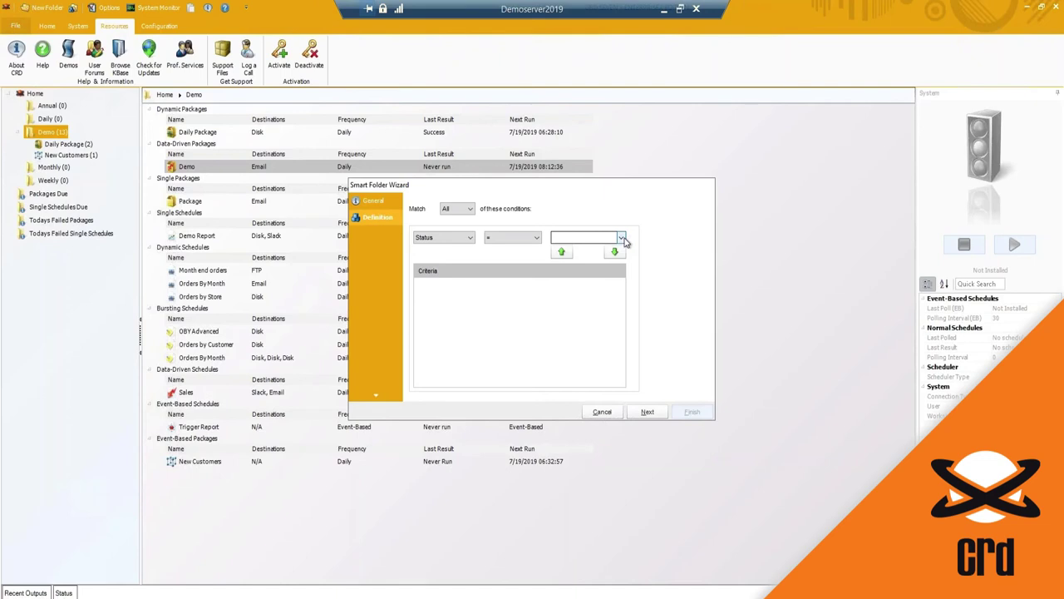
pyautogui.click(622, 239)
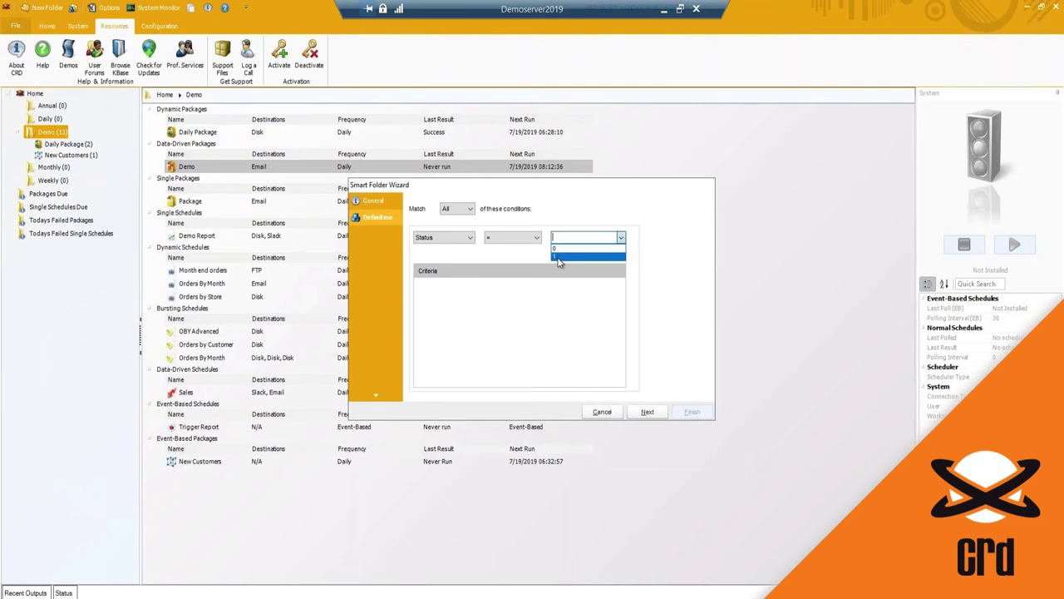
pyautogui.click(558, 259)
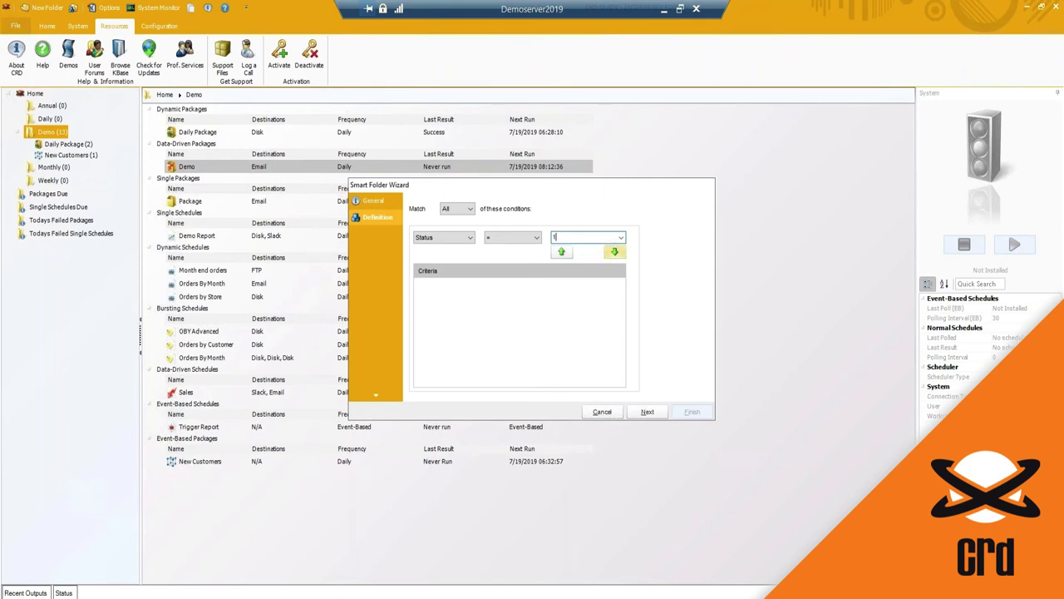
pyautogui.click(616, 253)
pyautogui.click(648, 412)
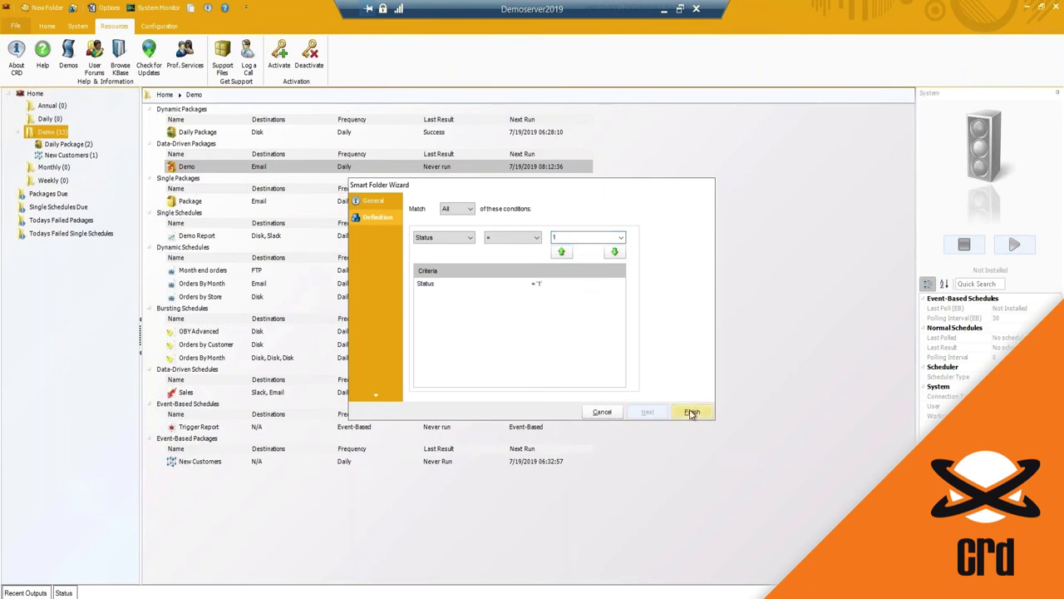
pyautogui.click(691, 411)
pyautogui.click(55, 172)
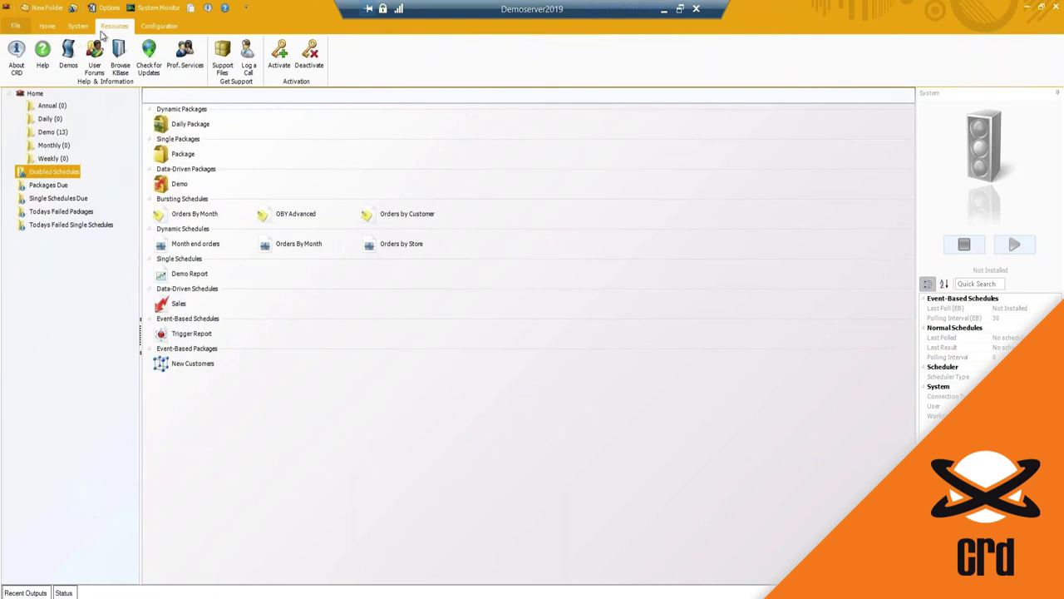
# Step: Set the Enabled Schedules folder to the Details style, briefly checking the System tab
pyautogui.click(47, 26)
pyautogui.click(509, 78)
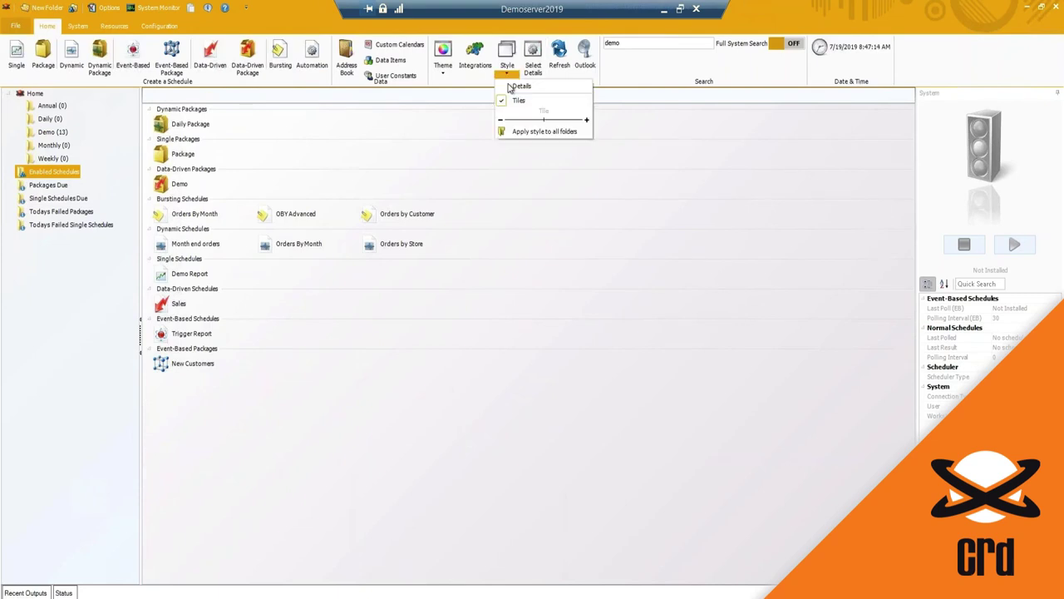
pyautogui.click(520, 86)
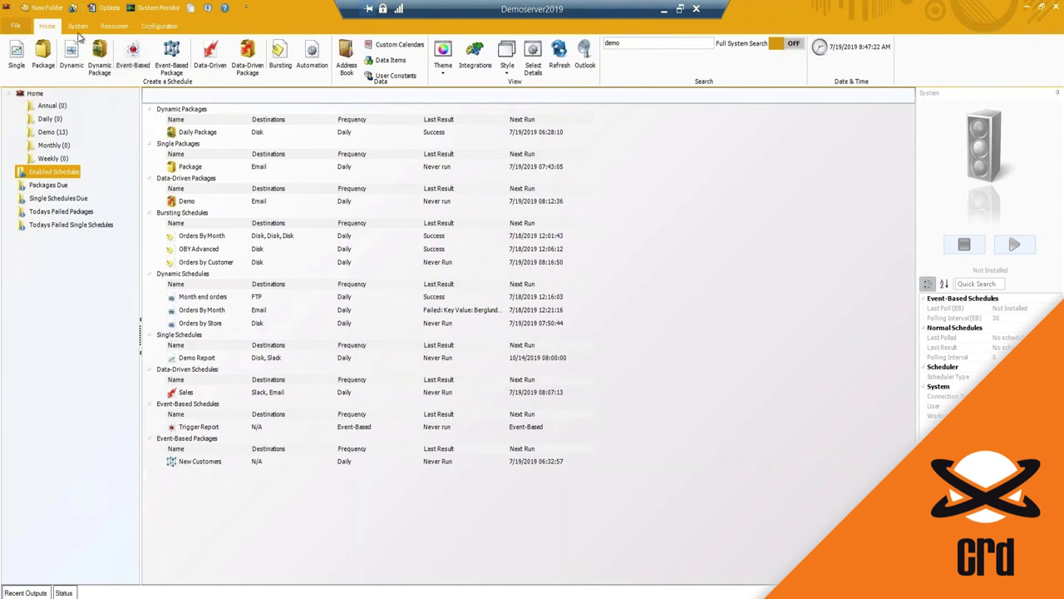
pyautogui.click(78, 26)
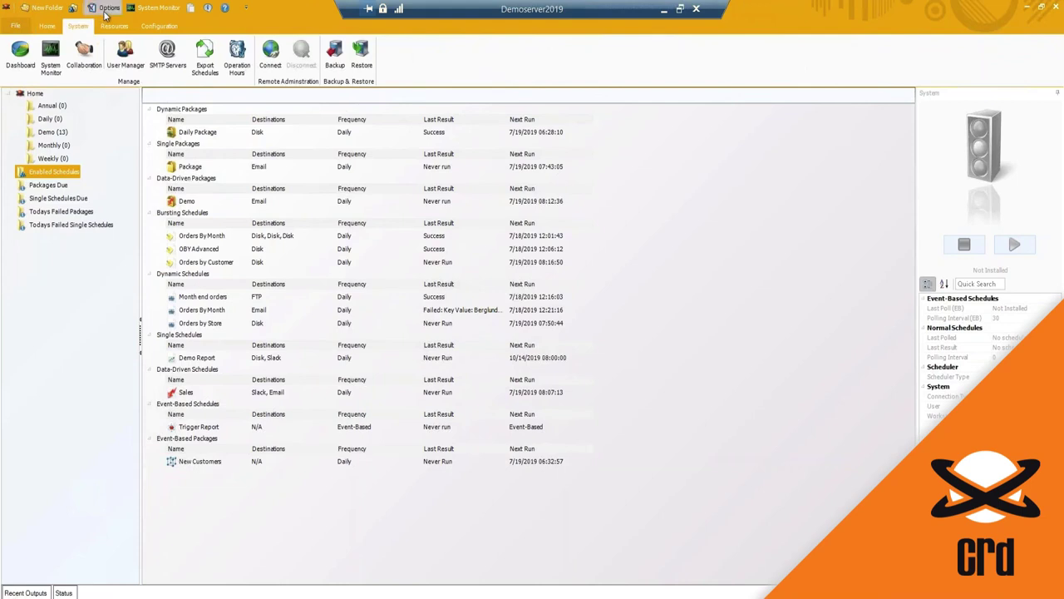
pyautogui.click(53, 28)
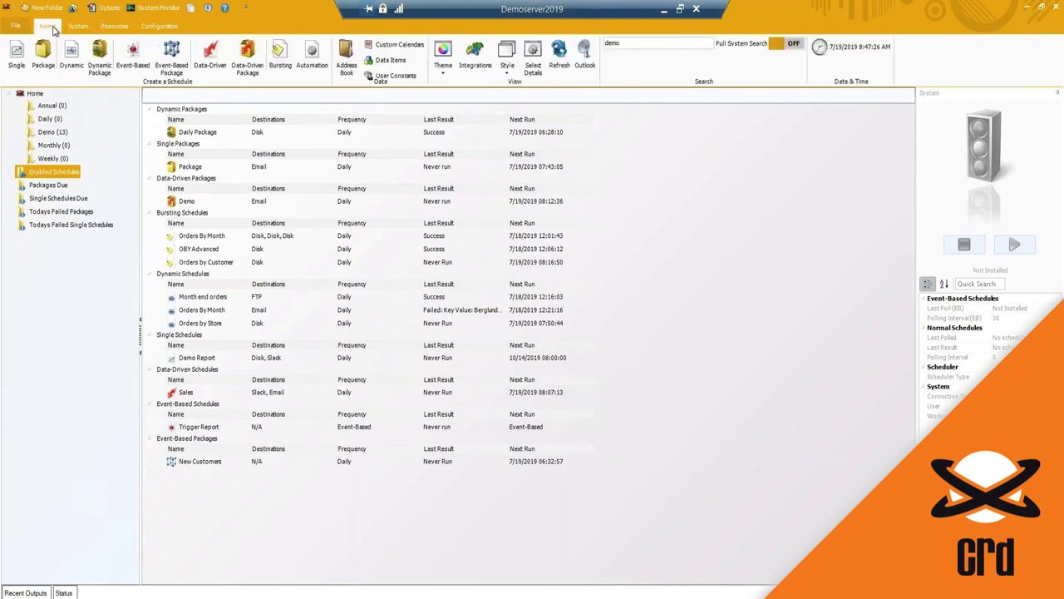